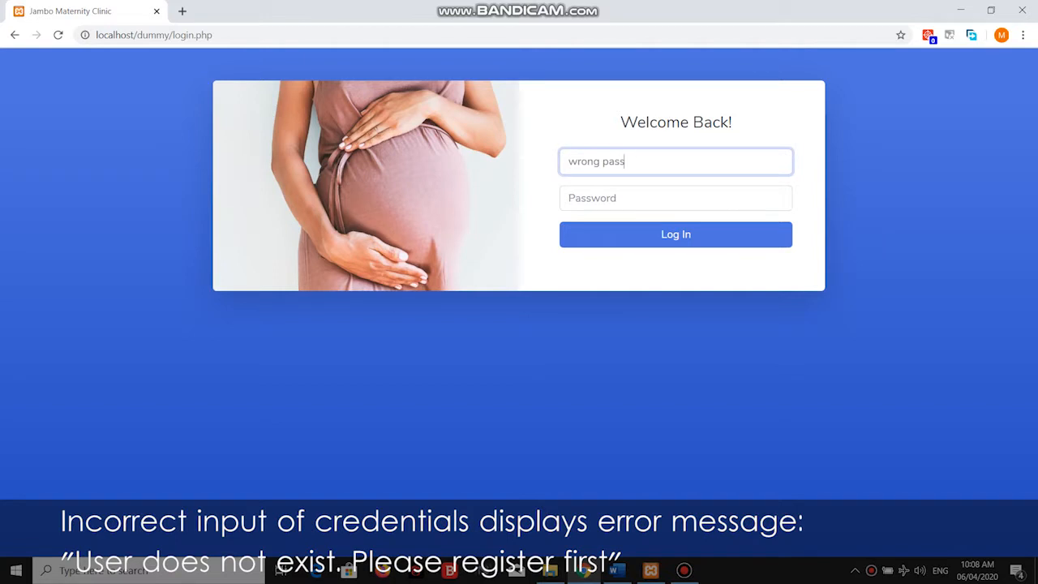
Attempt a login with a wrong password to trigger the rejection message.
key(Tab)
text(12345)
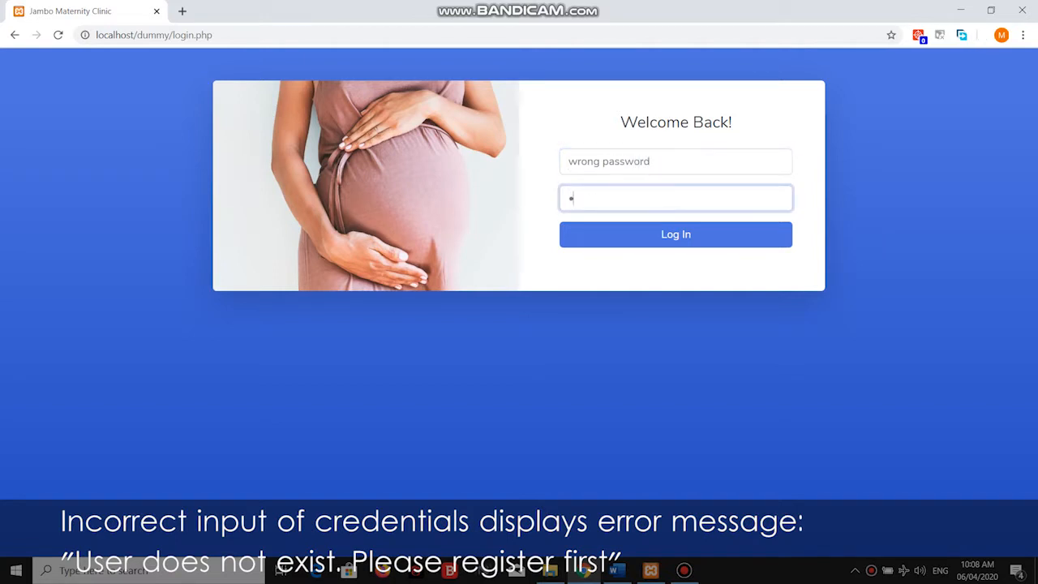
key(Return)
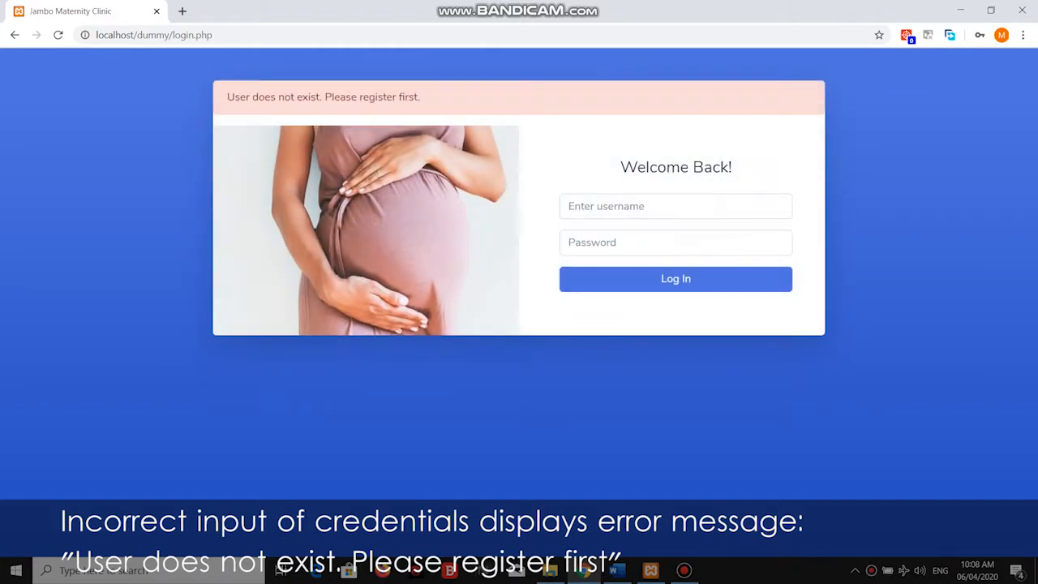
Log in again with the correct username and password to reach the Reports dashboard.
click(675, 208)
text(Mer)
key(Tab)
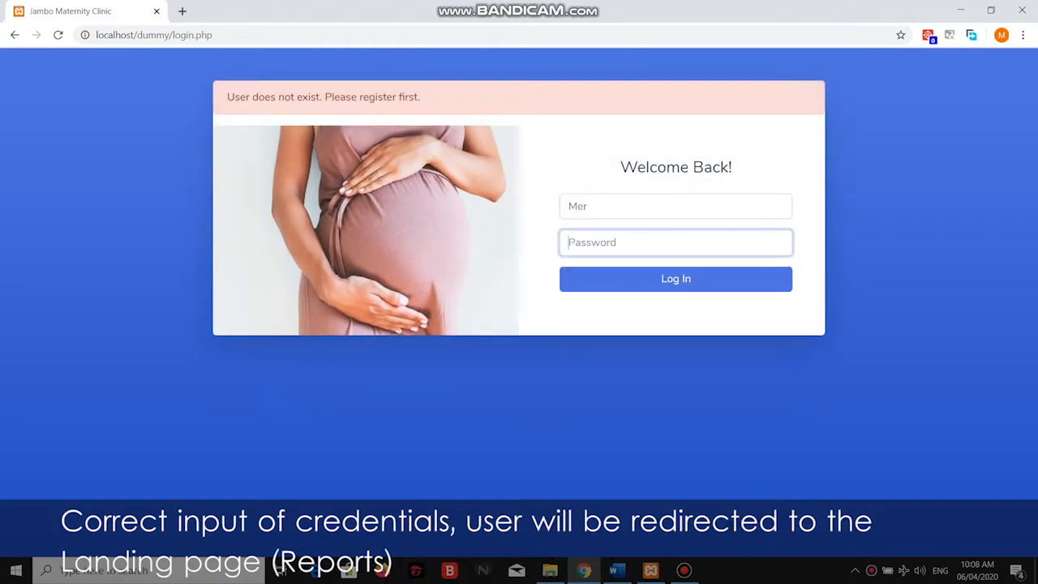
text(123)
key(Return)
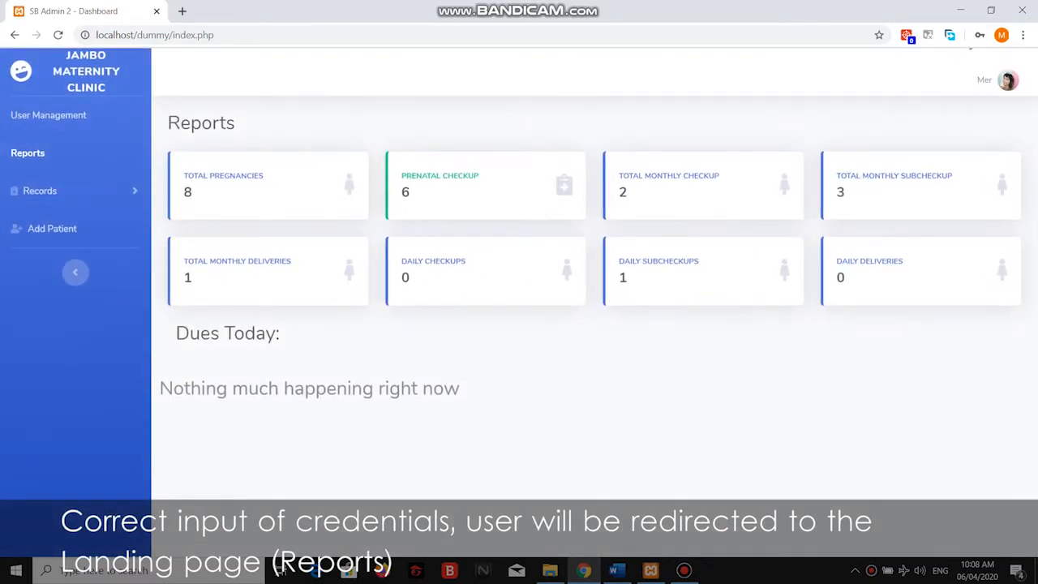
Go to the Add Patient list and open a blank new-patient registration form.
click(40, 192)
click(40, 191)
click(52, 229)
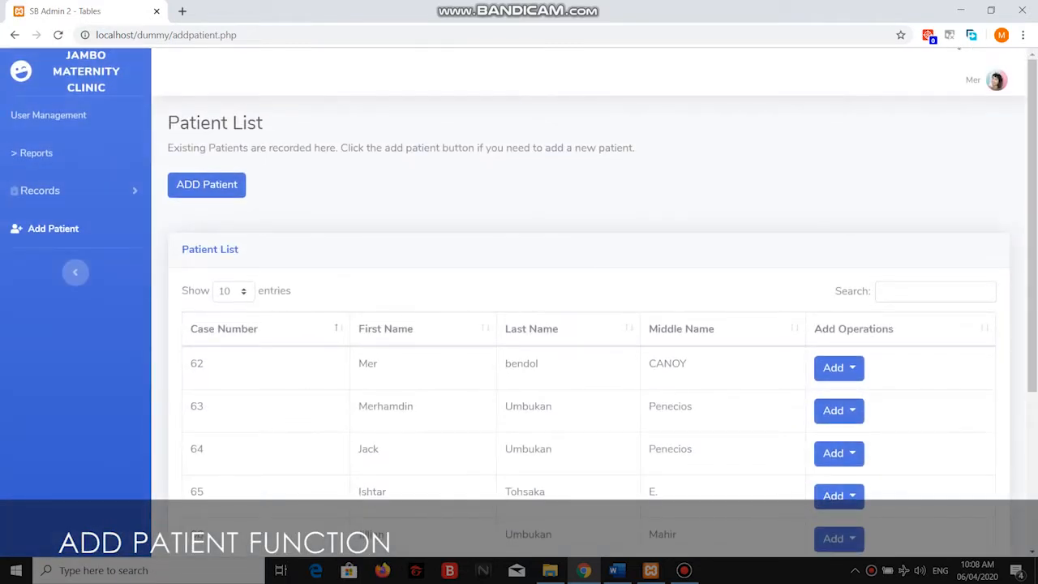
click(206, 184)
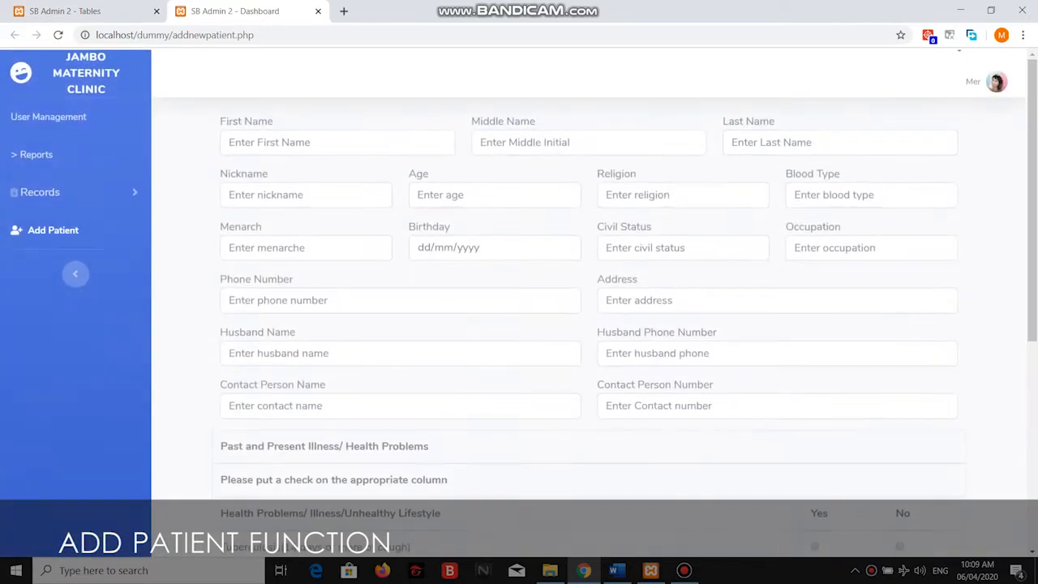
Enter the patient's first and last name, nickname, age 20 and religion Christian.
click(325, 142)
text(Hello)
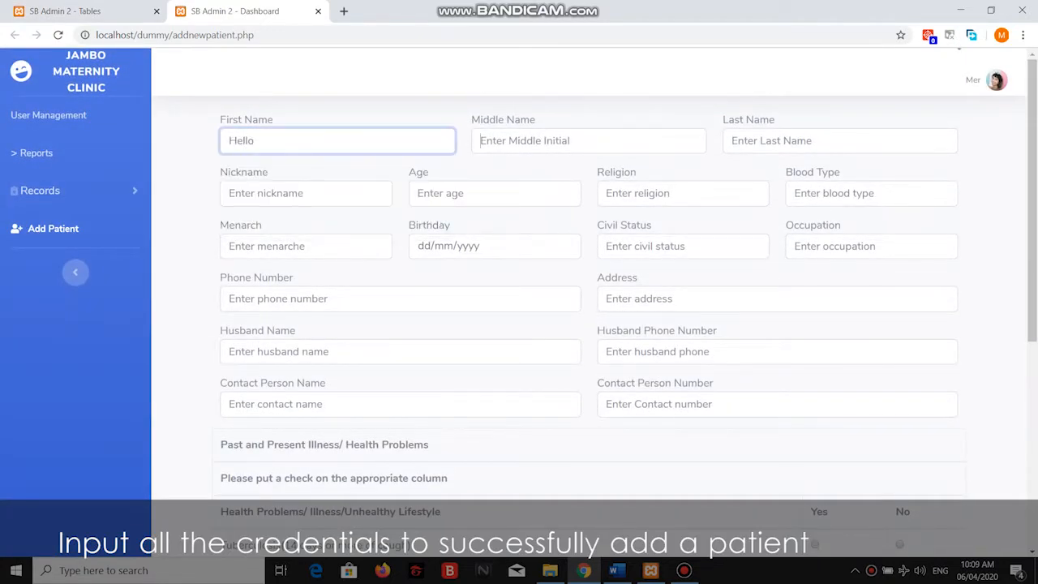
text(A)
key(Tab)
text(W)
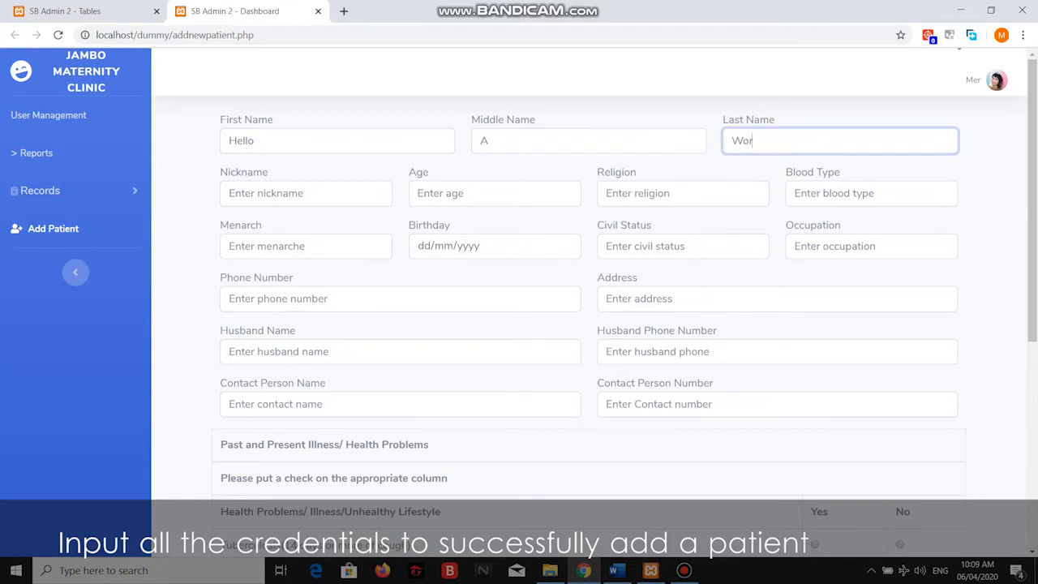
key(Tab)
text(hel)
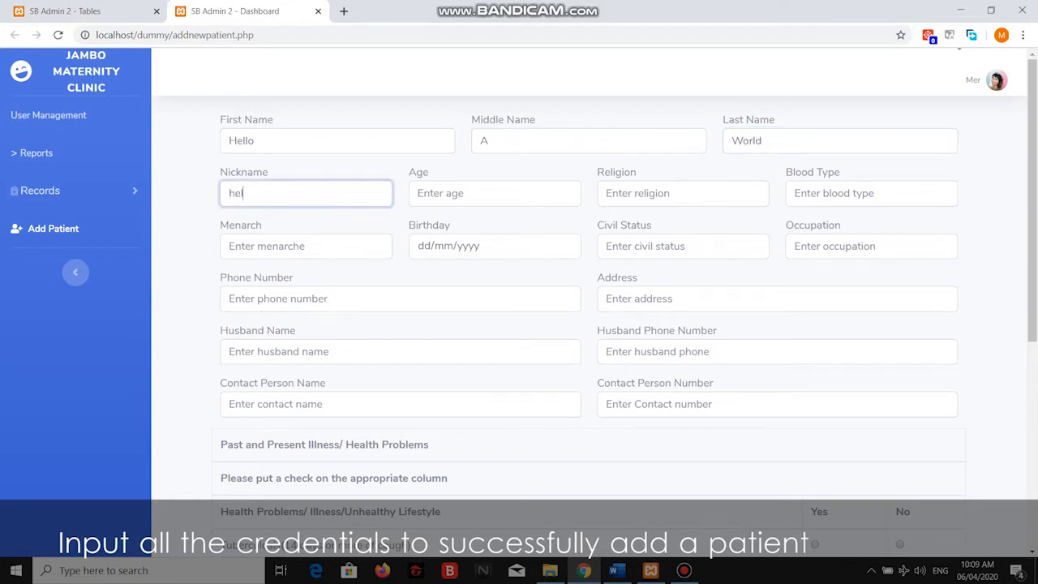
key(Tab)
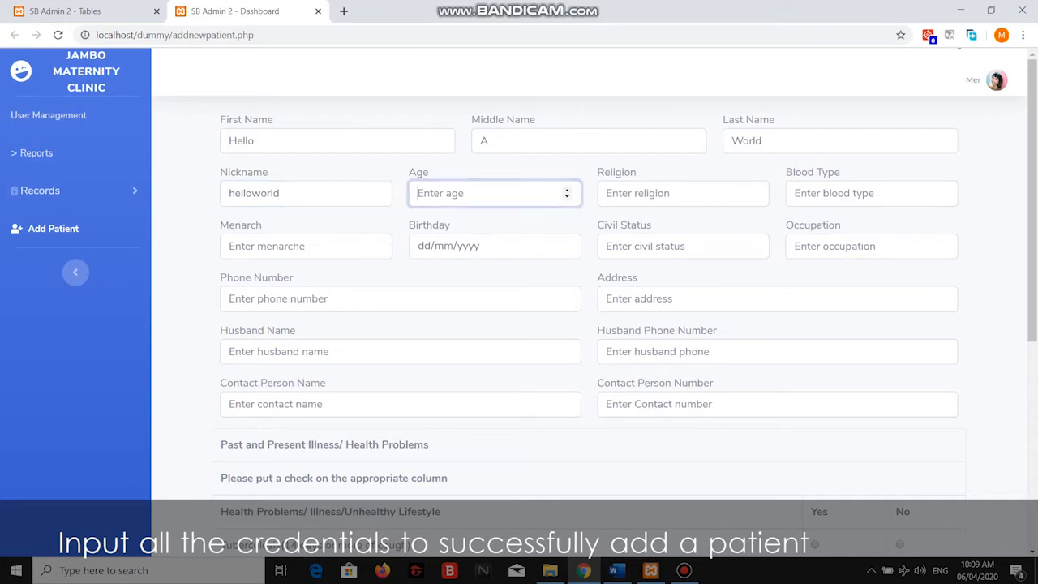
text(20)
key(Tab)
text(Chi)
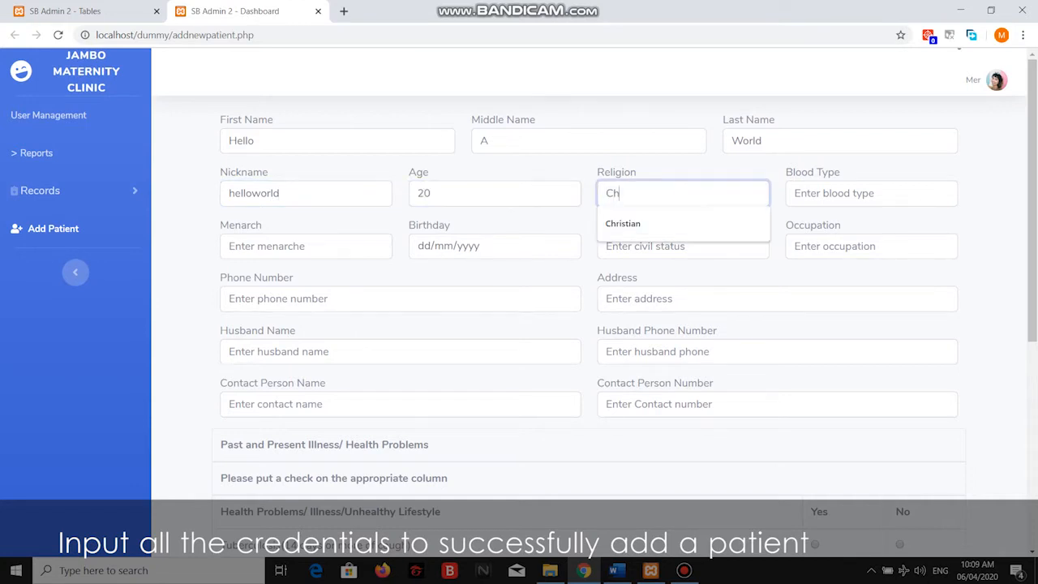
key(BackSpace)
key(Down)
key(Tab)
Autofill blood type O, menarche 123, birthday 30/11/2019, Married, Reporter, and the address and contact details.
key(Down)
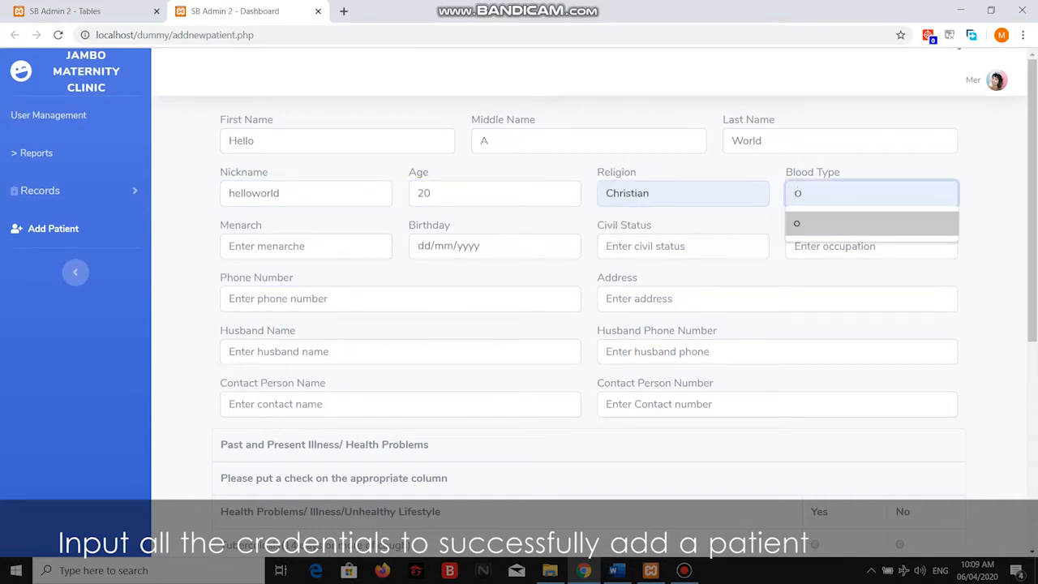
key(Tab)
key(Down)
key(Tab)
key(Down)
key(Down)
key(Tab)
key(Down)
key(Down)
key(Tab)
key(Down)
key(Down)
key(Tab)
key(Down)
key(Tab)
key(Down)
key(Tab)
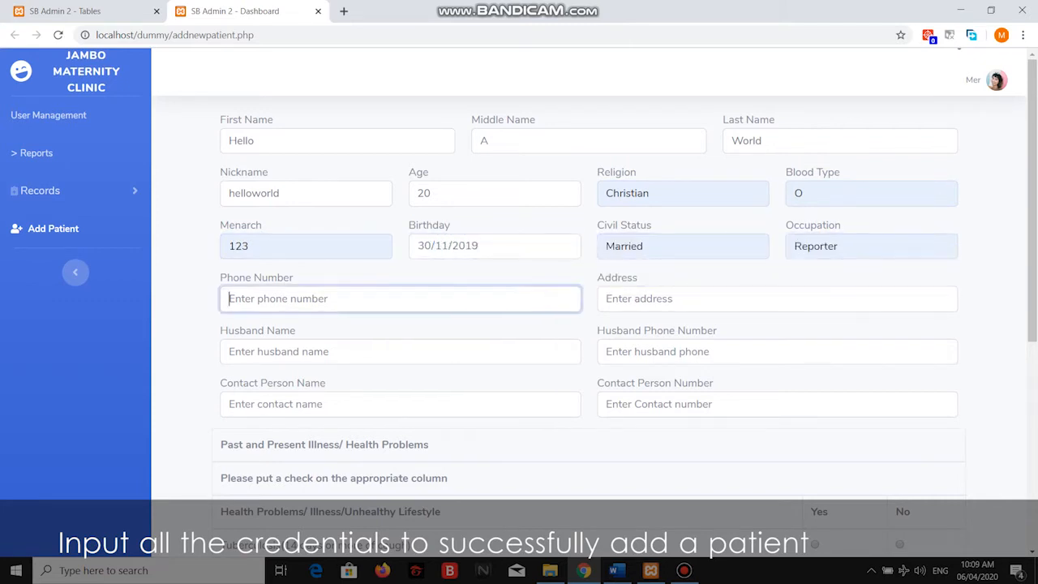
key(Down)
key(Down)
key(Tab)
key(Down)
key(Tab)
key(Down)
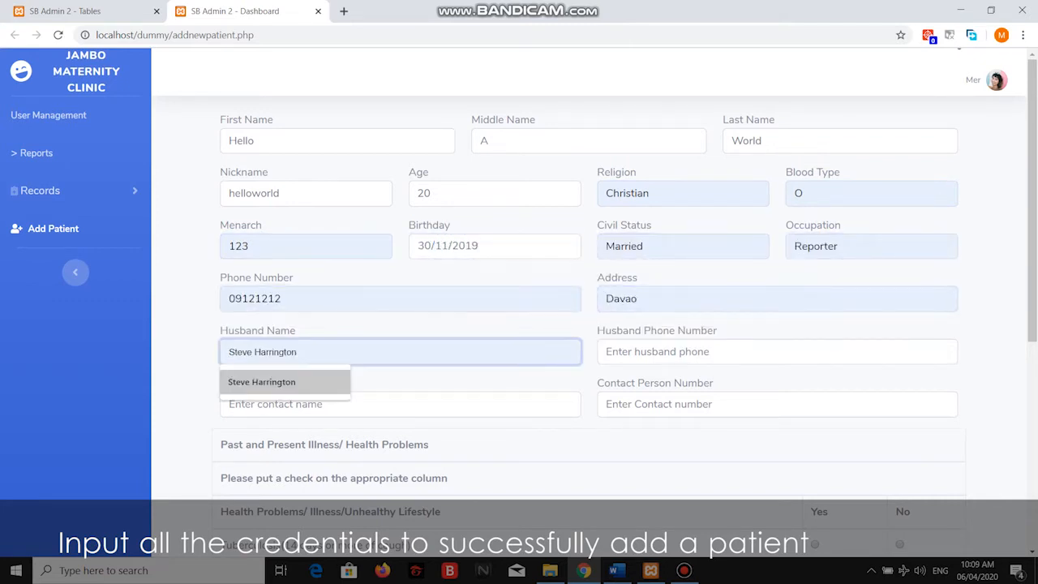
key(Tab)
key(Down)
key(Tab)
key(Down)
key(Tab)
key(Down)
key(Tab)
Answer the Yes/No health-history questions and register the new patient.
key(Tab)
key(Right)
key(Tab)
key(Right)
key(Left)
key(Tab)
key(Right)
key(Left)
key(Tab)
key(Right)
key(Left)
key(Right)
key(Tab)
key(Right)
key(Tab)
key(Right)
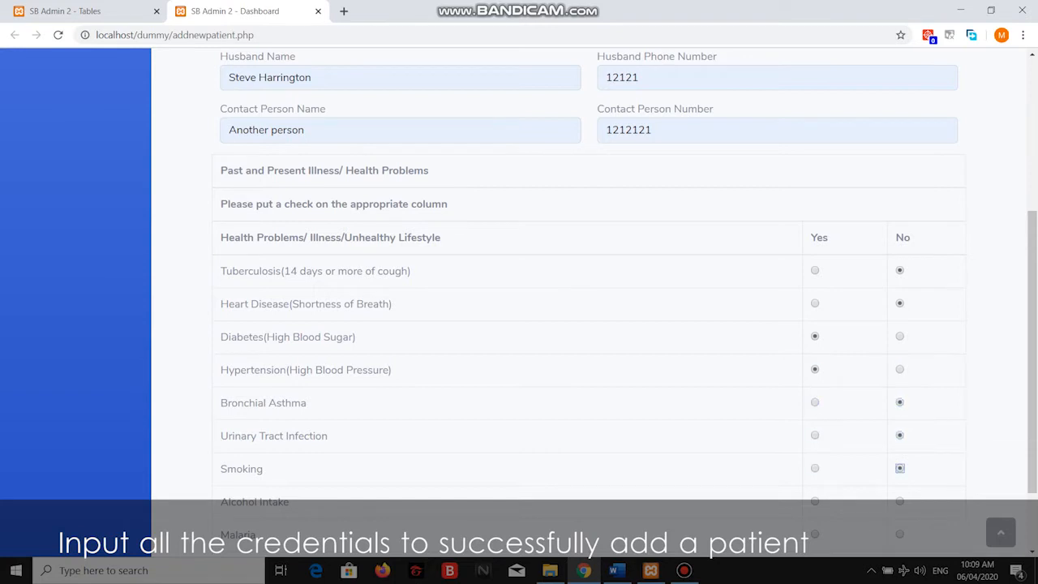
key(Left)
key(Tab)
key(Right)
key(Tab)
key(Right)
key(Left)
key(Tab)
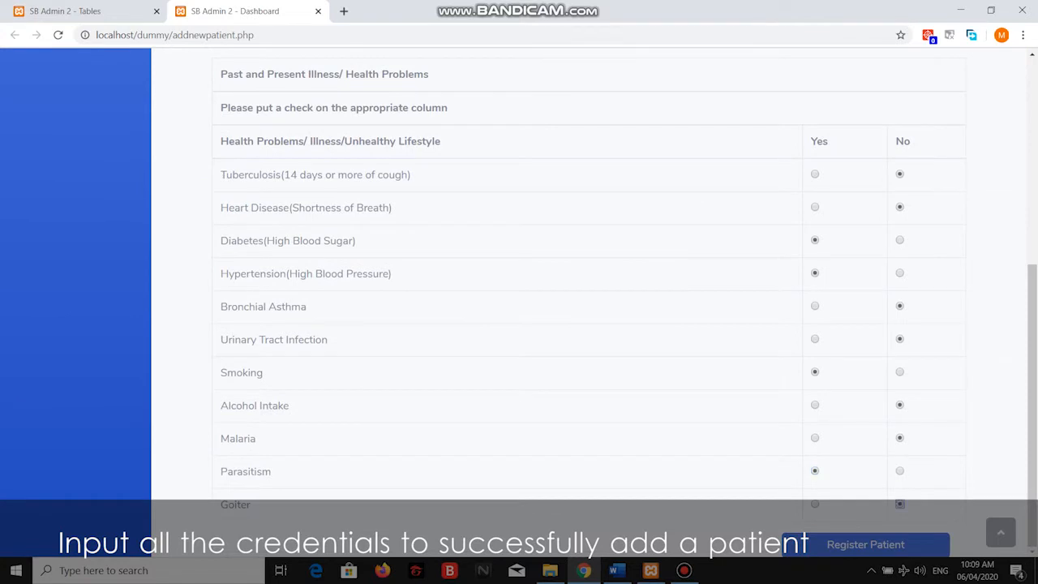
key(Tab)
key(Return)
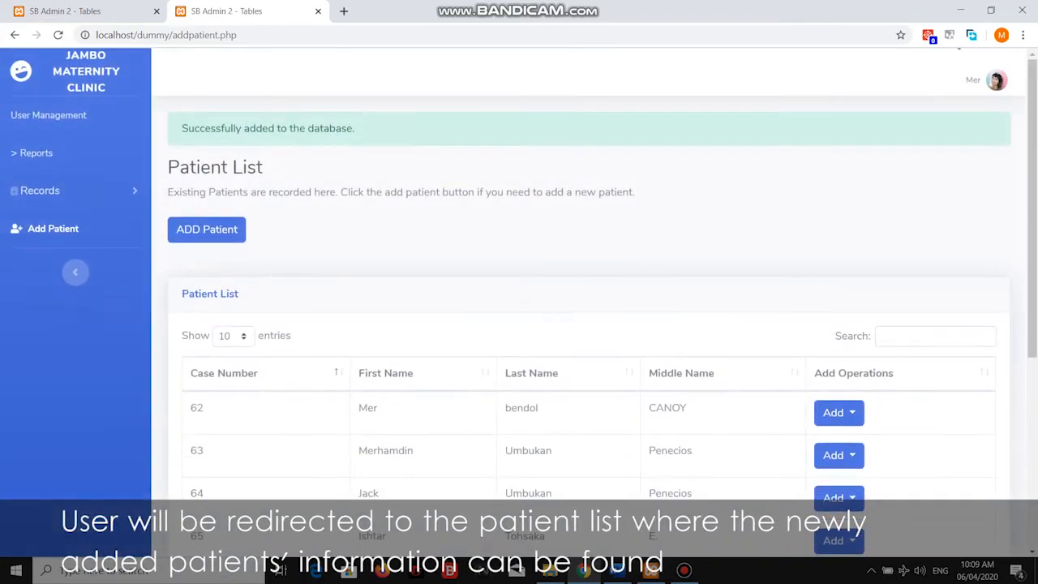
drag(355, 129, 197, 129)
click(197, 130)
scroll(588, 325, down, 4)
drag(357, 425, 659, 425)
click(659, 425)
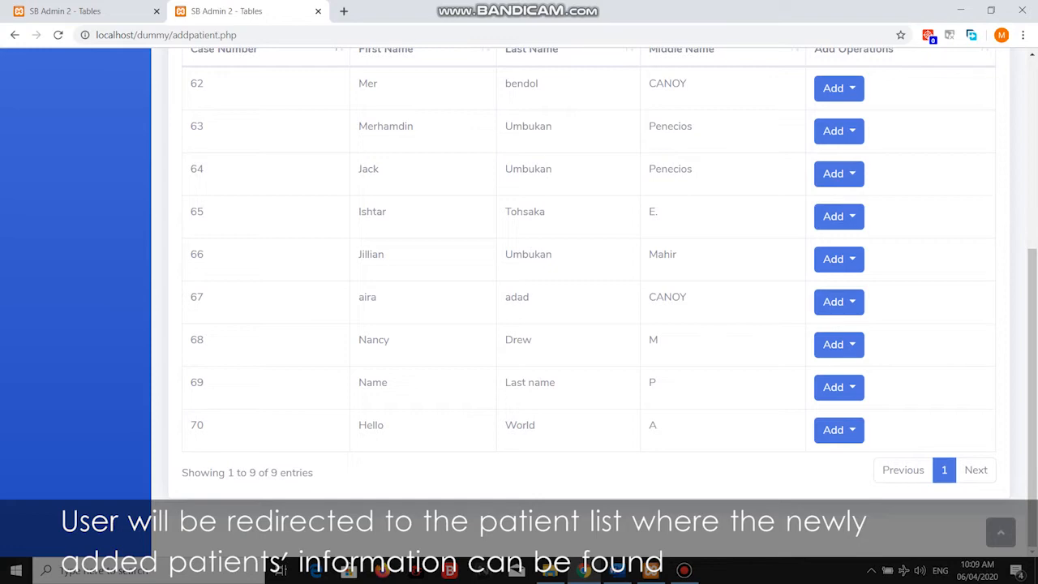
scroll(519, 300, up, 4)
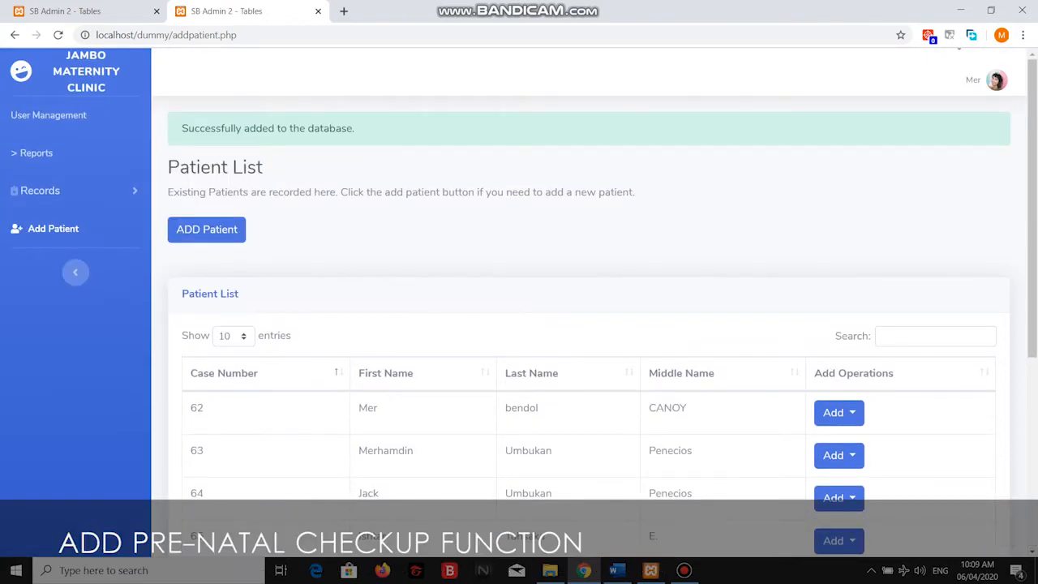
scroll(839, 430, down, 4)
click(839, 430)
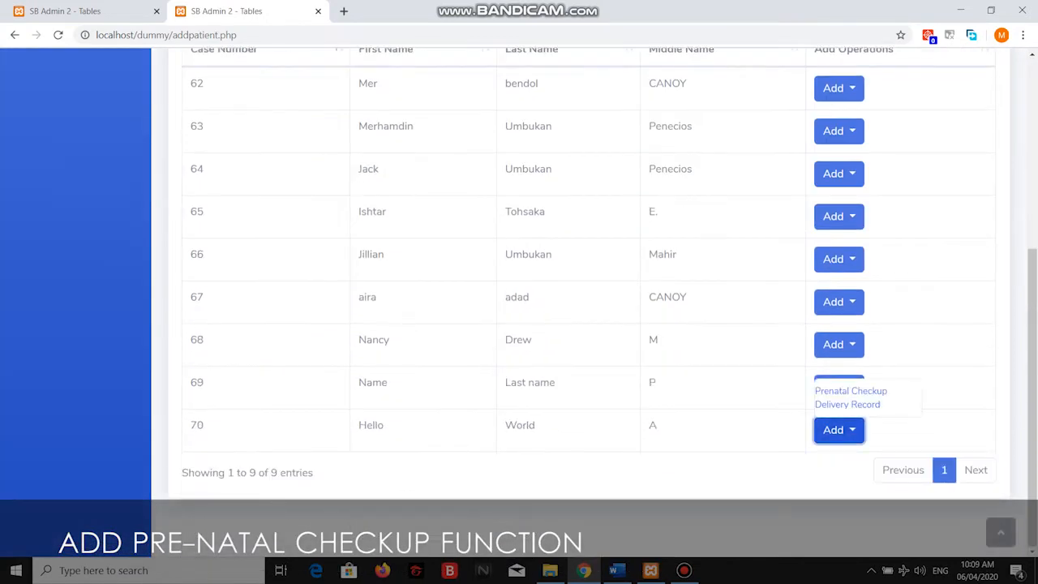
click(851, 390)
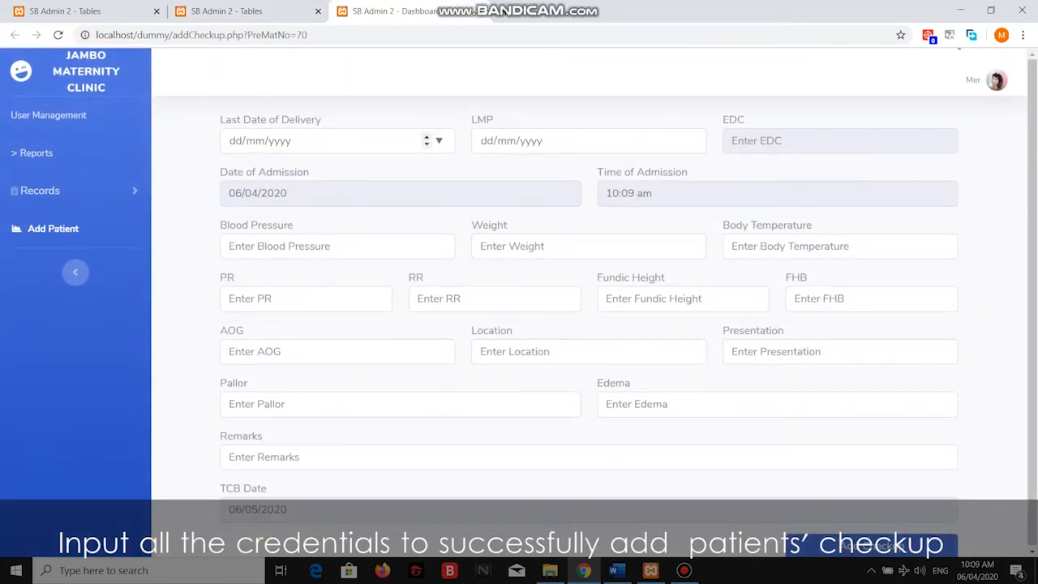
click(243, 140)
click(438, 140)
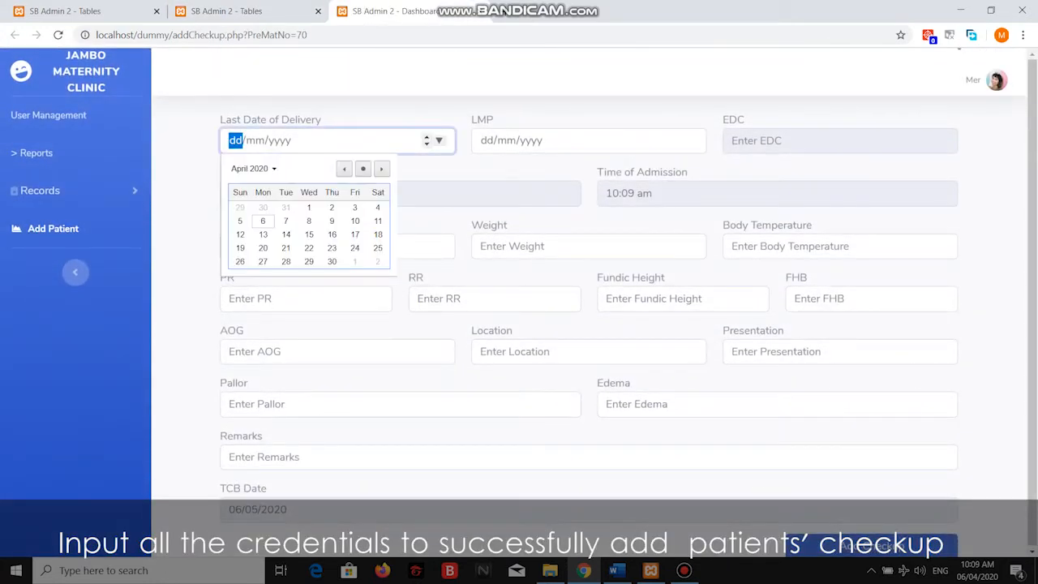
click(240, 220)
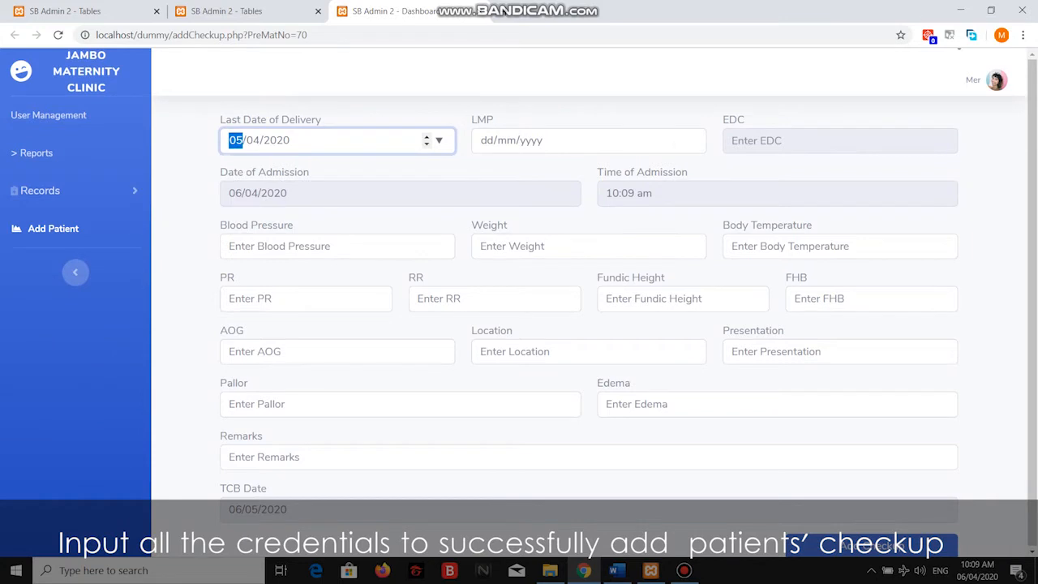
click(691, 141)
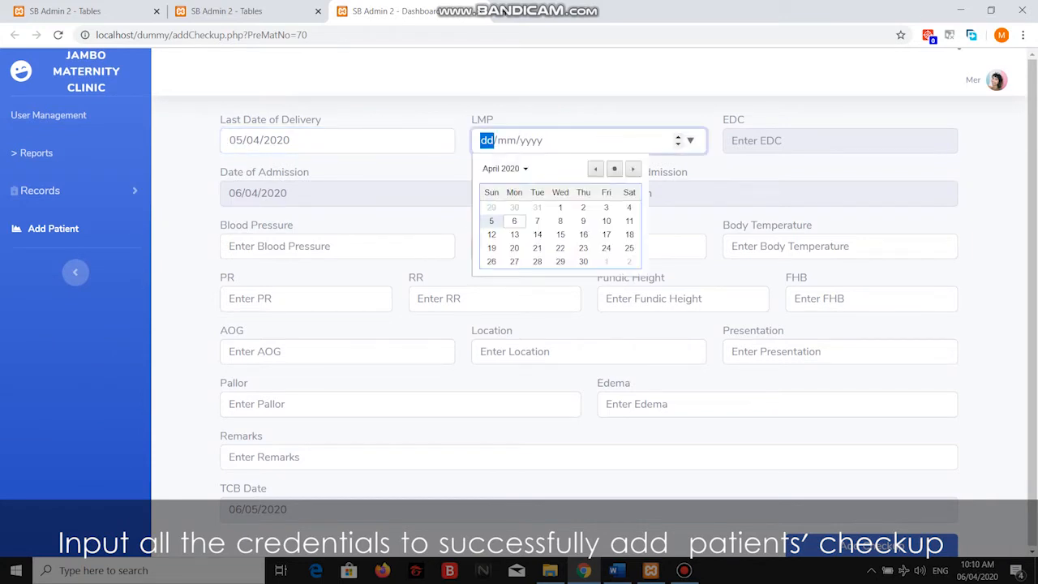
click(514, 221)
key(Tab)
key(Tab)
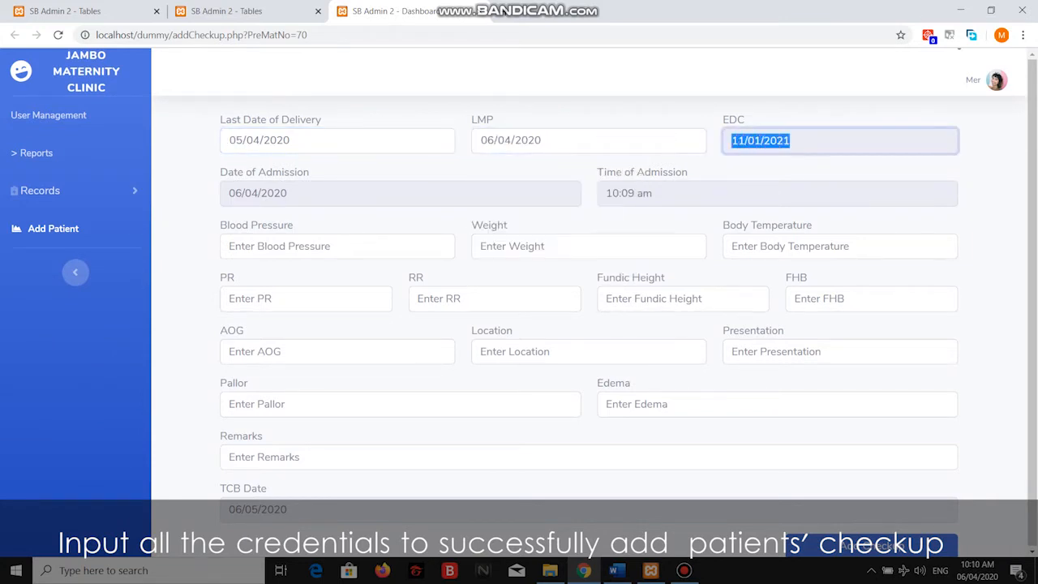
key(Tab)
key(Tab)
Fill blood pressure, weight 12, temperature 60, PR and RR from the saved suggestions.
click(292, 245)
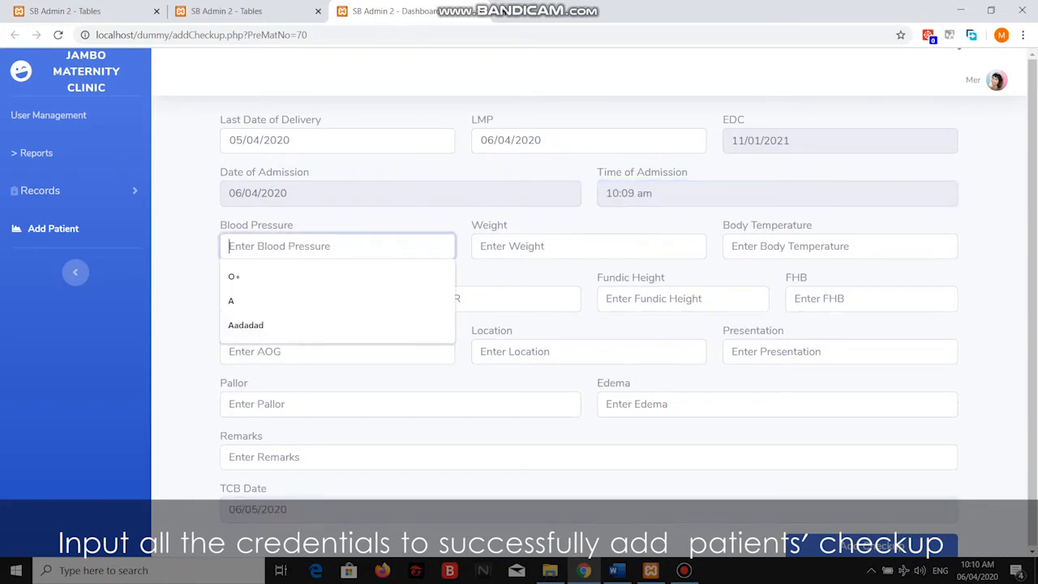
key(Down)
key(Return)
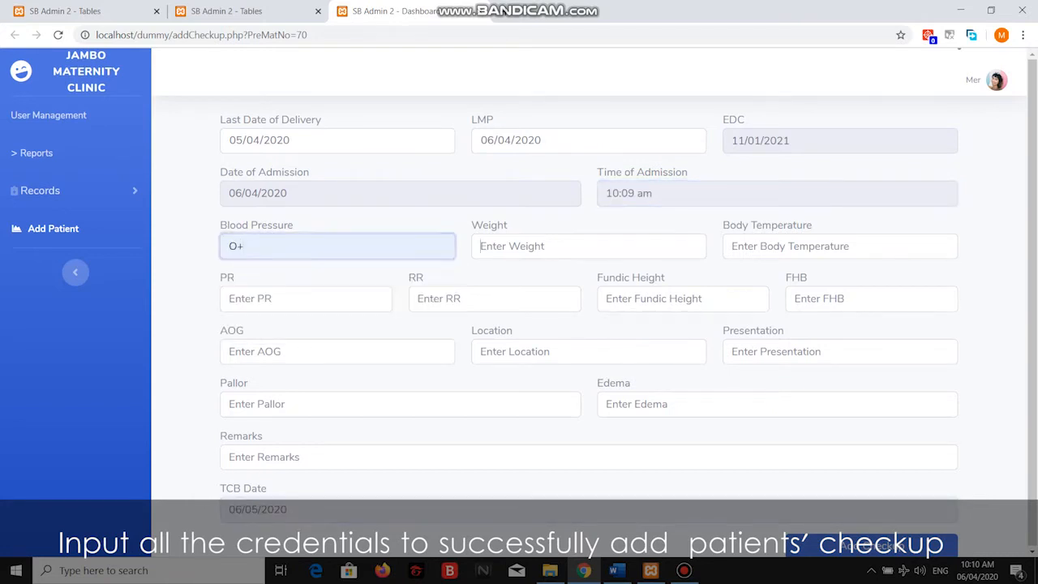
key(Tab)
key(Down)
key(Down)
key(Return)
key(Tab)
key(Down)
key(Down)
key(Return)
key(Tab)
key(Down)
key(Down)
key(Down)
key(Return)
key(Tab)
key(Down)
Fill fundic height, FHB, AOG, location, presentation, pallor, edema and remarks, then submit the checkup.
key(Down)
key(Return)
key(Tab)
key(Down)
key(Return)
key(Tab)
key(Down)
key(Return)
key(Tab)
key(Down)
key(Return)
key(Tab)
key(Down)
key(Return)
key(Tab)
key(Down)
key(Down)
key(Return)
key(Tab)
key(Down)
key(Down)
key(Return)
key(Tab)
key(Down)
key(Down)
key(Return)
key(Tab)
key(Down)
key(Down)
key(Return)
key(Tab)
key(Tab)
key(Return)
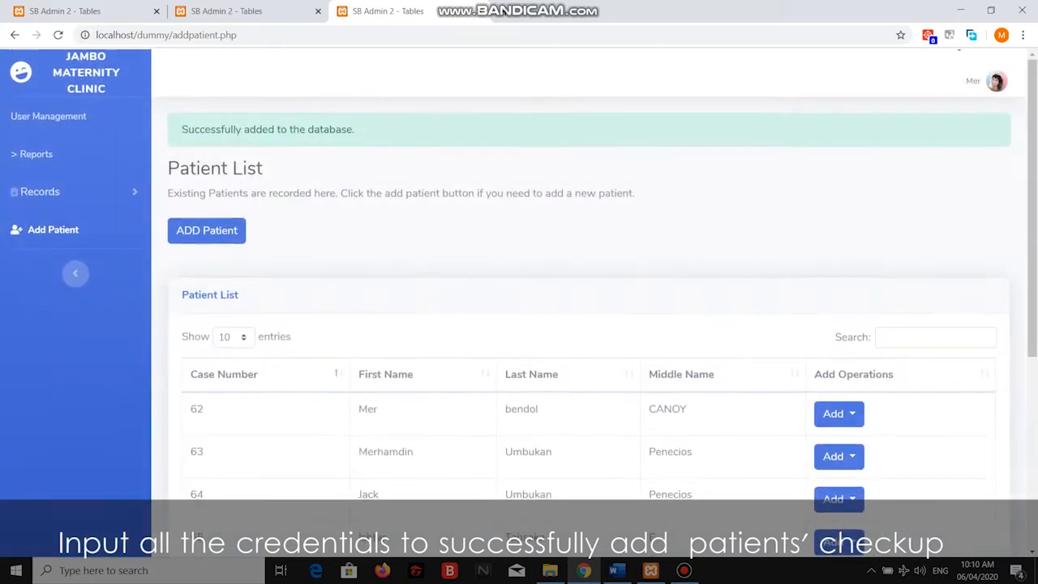
Open Pregnant Records and view the record of patient 70.
drag(355, 129, 182, 129)
click(487, 235)
scroll(589, 300, down, 4)
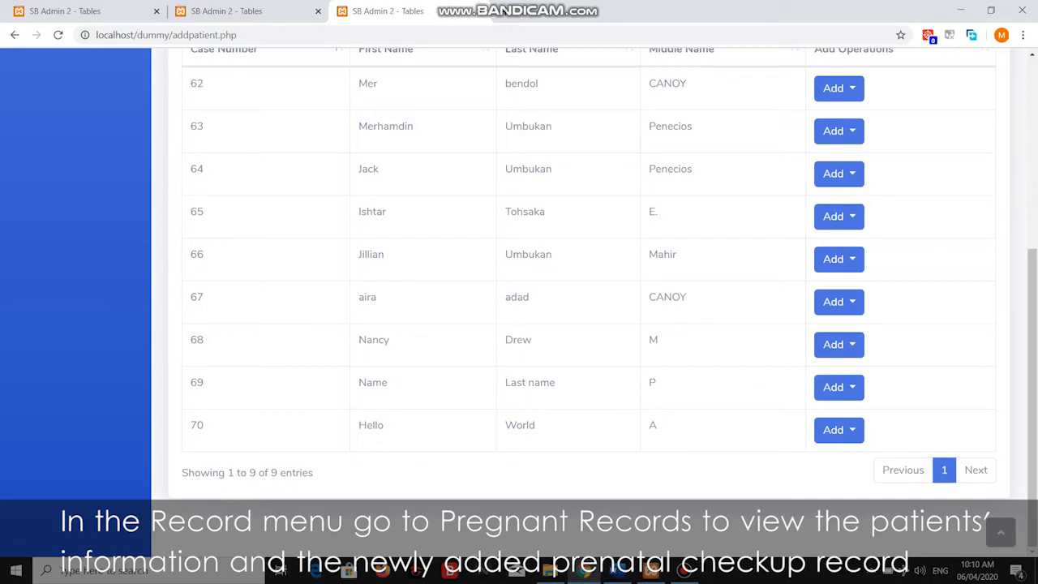
scroll(589, 301, up, 5)
click(40, 191)
click(63, 245)
scroll(589, 300, down, 4)
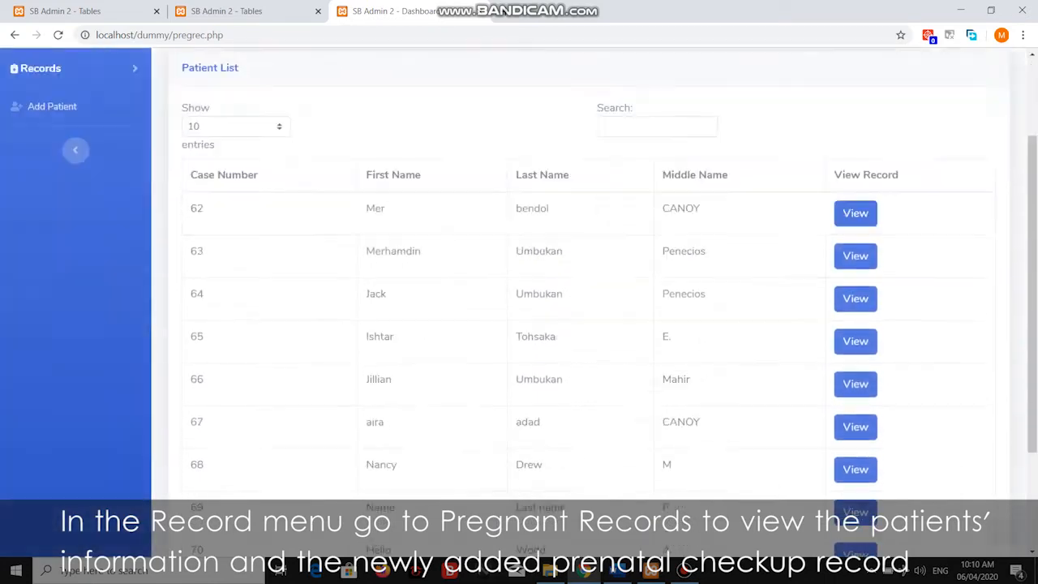
click(855, 403)
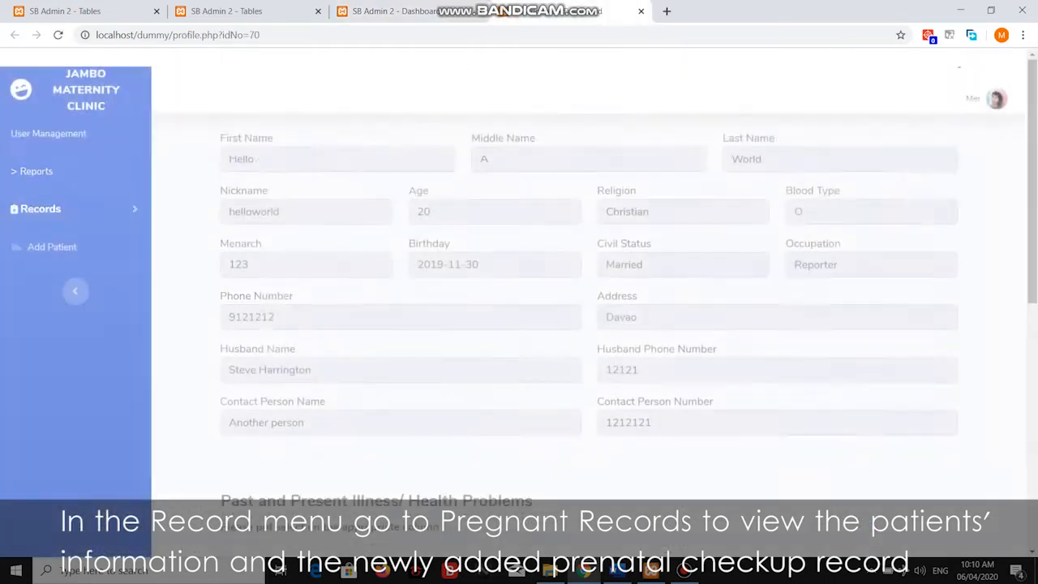
Review the saved prenatal checkup details, then return to patient 70's profile.
scroll(589, 300, down, 6)
drag(258, 521, 937, 523)
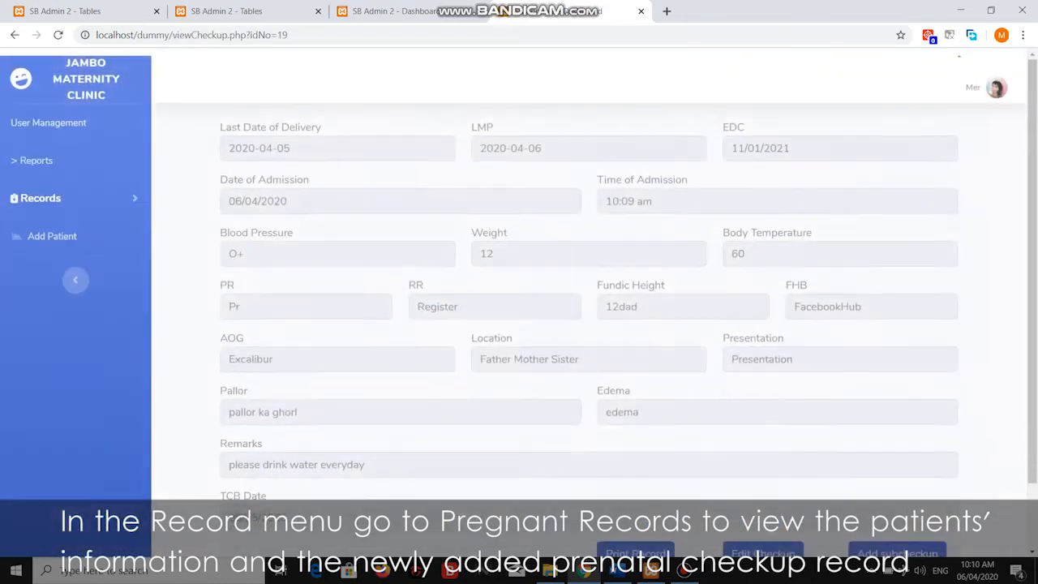
scroll(519, 307, down, 1)
scroll(519, 306, up, 1)
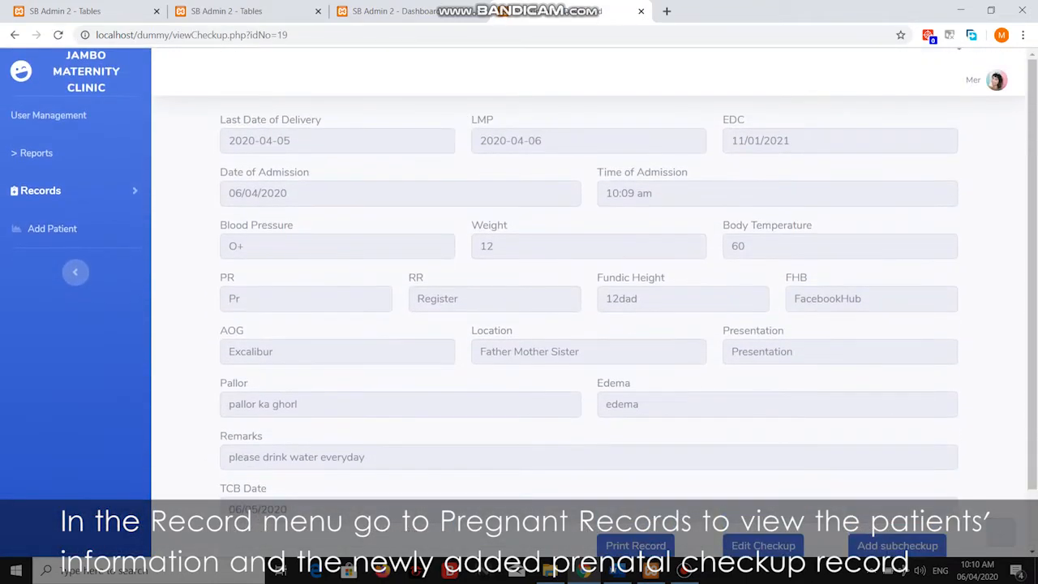
click(15, 35)
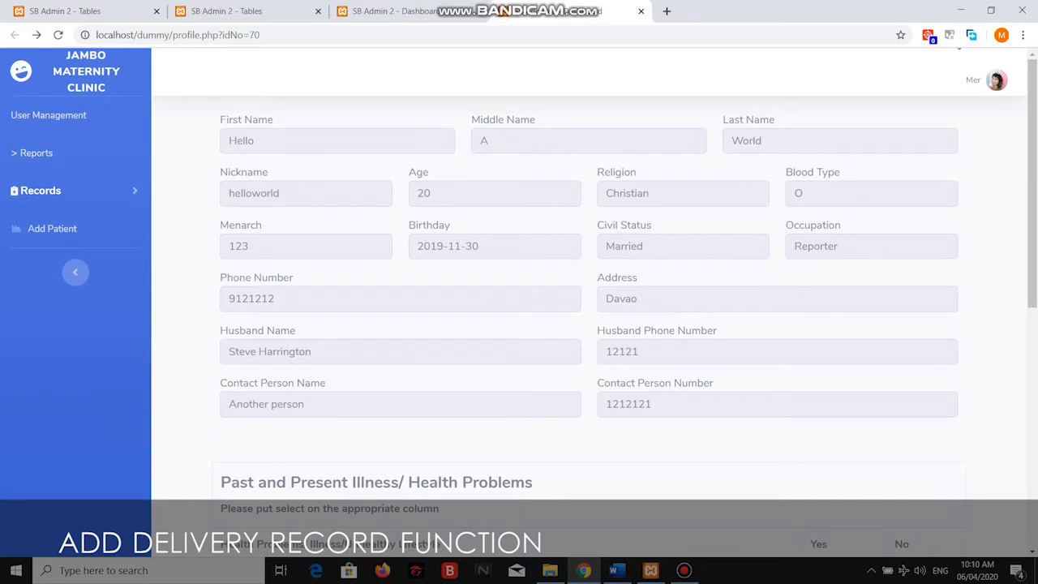
Return to the patient list, close the extra records tab, and start a delivery record for row 70.
scroll(588, 324, down, 3)
scroll(588, 324, up, 3)
key(alt+Left)
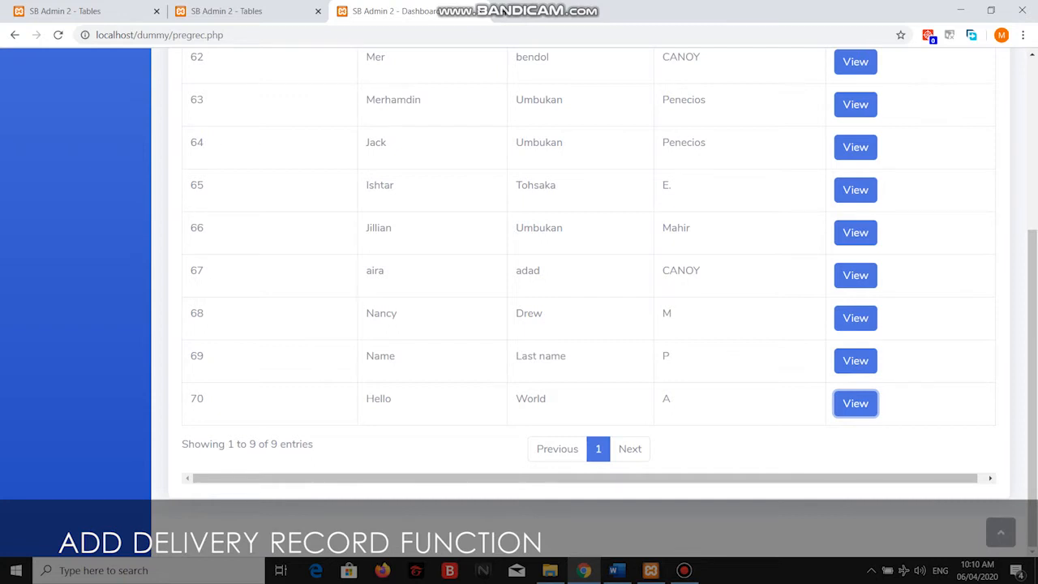
scroll(519, 276, up, 4)
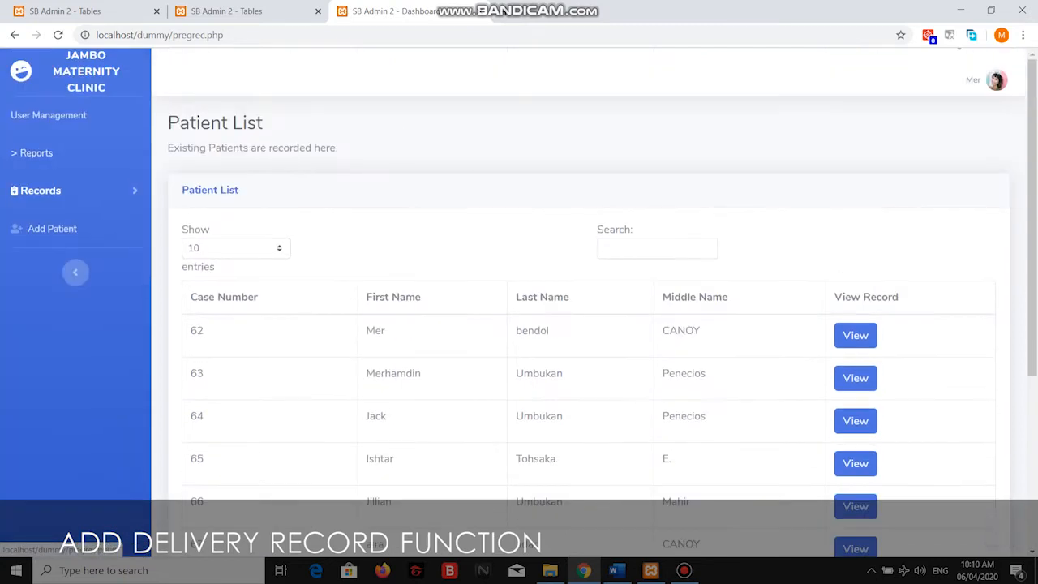
key(ctrl+shift+Tab)
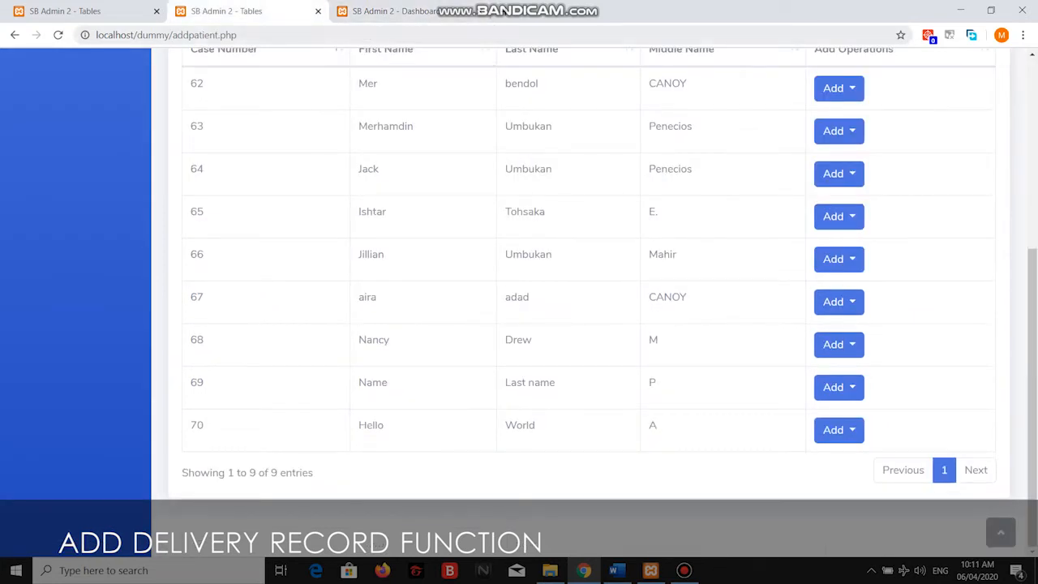
key(ctrl+Tab)
key(ctrl+w)
click(839, 429)
click(842, 390)
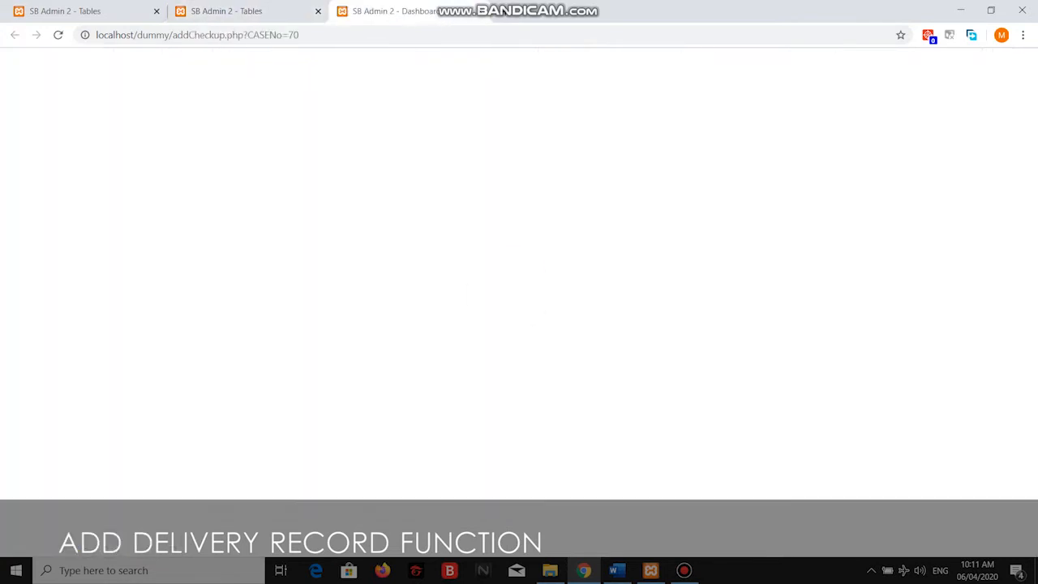
Fill in the suggested midwife, bed 12, and delivery date 30/10/2018 at 11:57 AM.
click(588, 140)
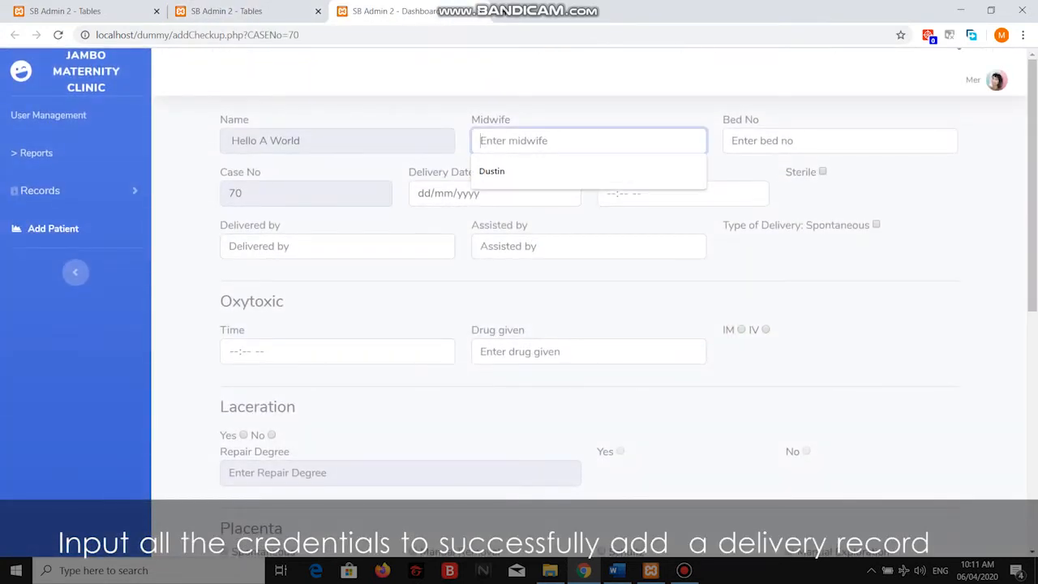
text(Hello)
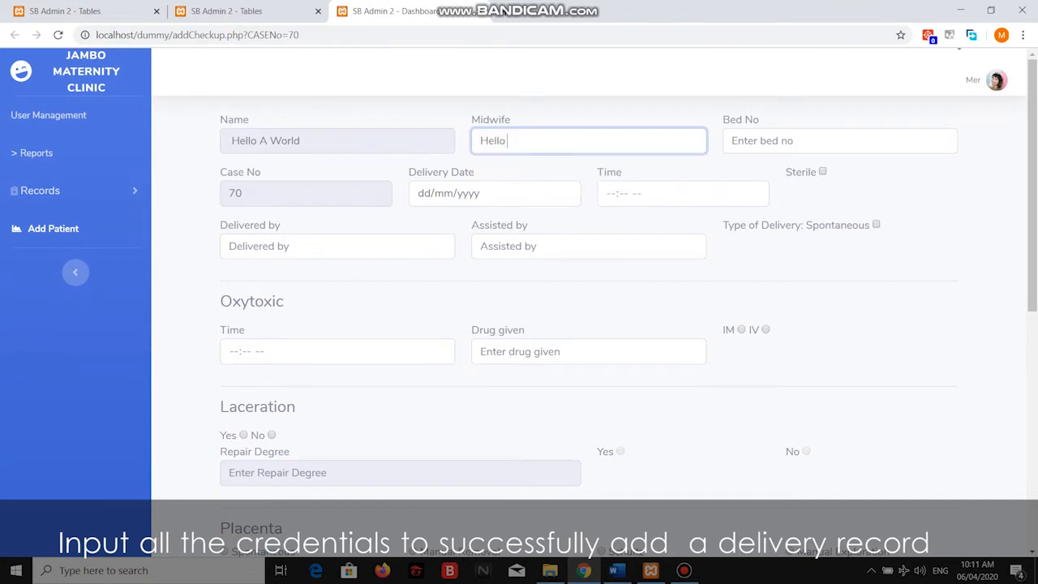
key(Tab)
key(Down)
key(Down)
key(Tab)
key(Down)
key(Tab)
key(Down)
key(Down)
key(Down)
key(Tab)
key(Down)
key(Down)
key(Down)
key(Tab)
key(Down)
key(Down)
key(Tab)
key(Down)
key(Down)
key(Down)
key(Tab)
Mark the delivery sterile and choose the suggested delivered-by and assisted-by names.
key(Down)
key(Tab)
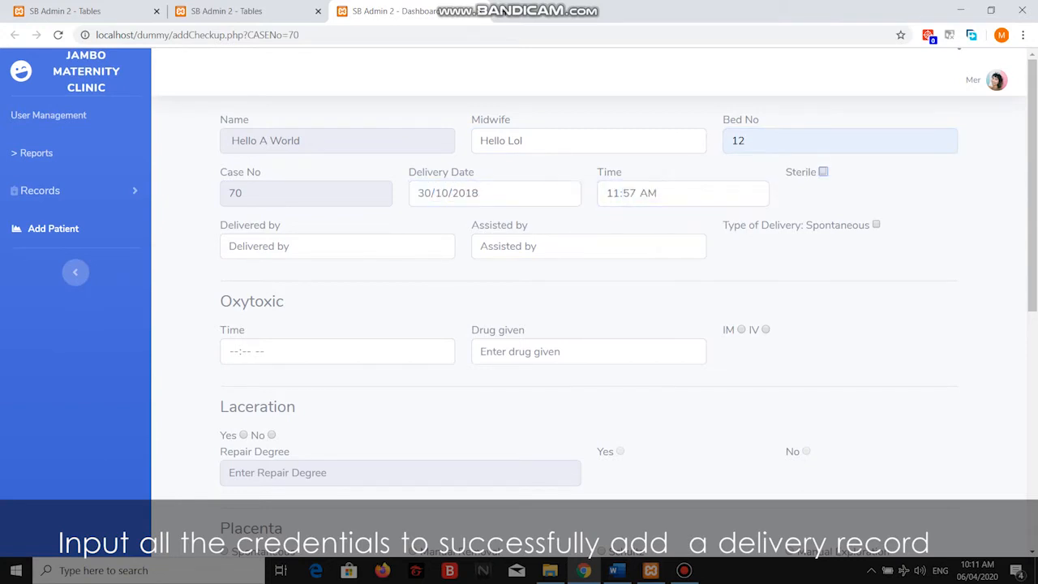
key(Down)
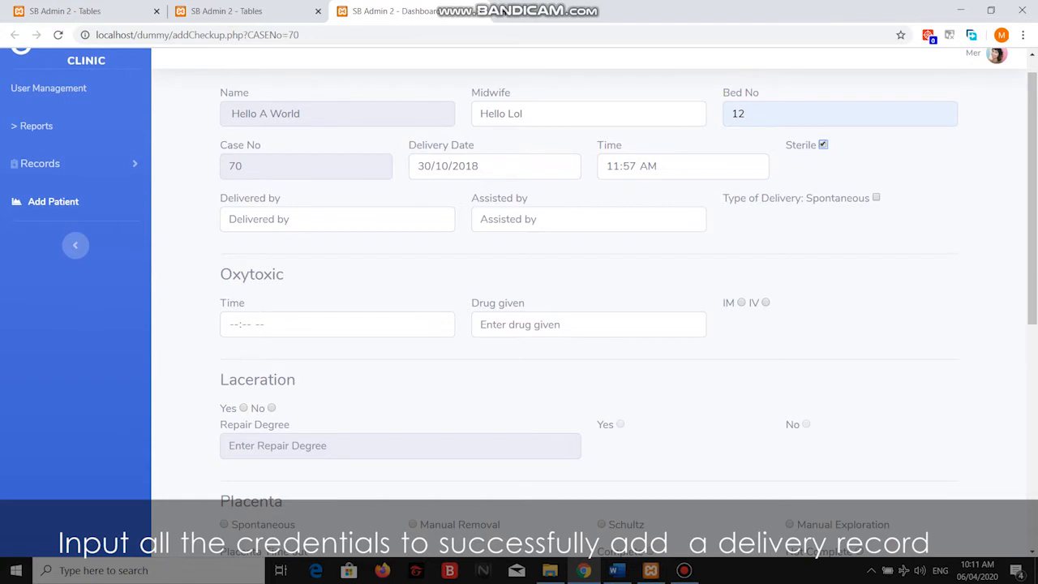
key(Tab)
key(Down)
key(Down)
key(Return)
key(Tab)
key(Down)
key(Down)
key(Return)
key(Tab)
key(Tab)
key(Right)
key(Down)
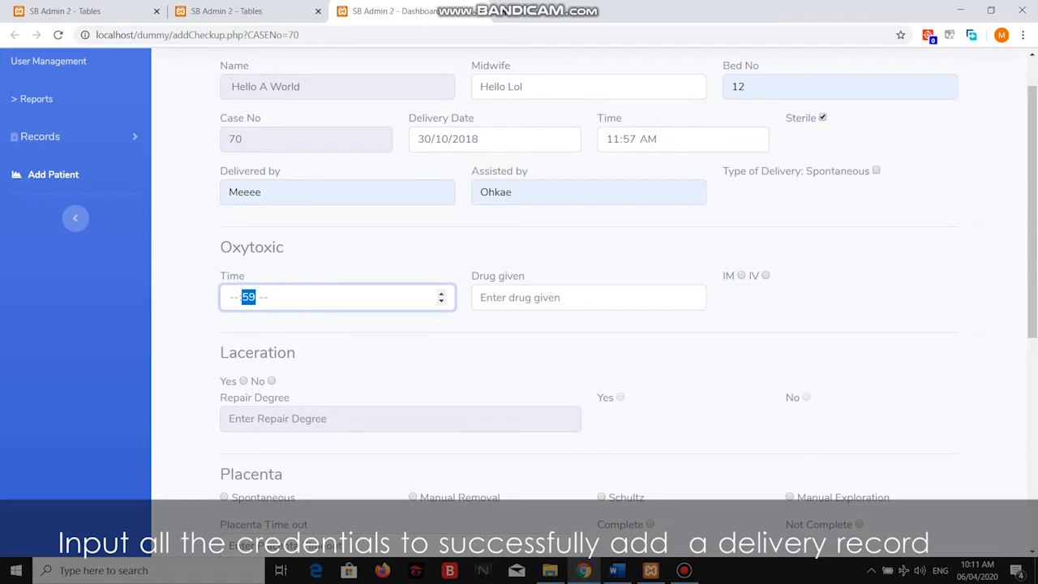
Set the oxytoxic time to 10:57 AM.
key(Left)
key(Down)
key(Down)
key(Down)
key(Right)
key(Down)
key(Down)
key(Right)
key(Down)
key(Down)
key(Tab)
scroll(590, 324, down, 5)
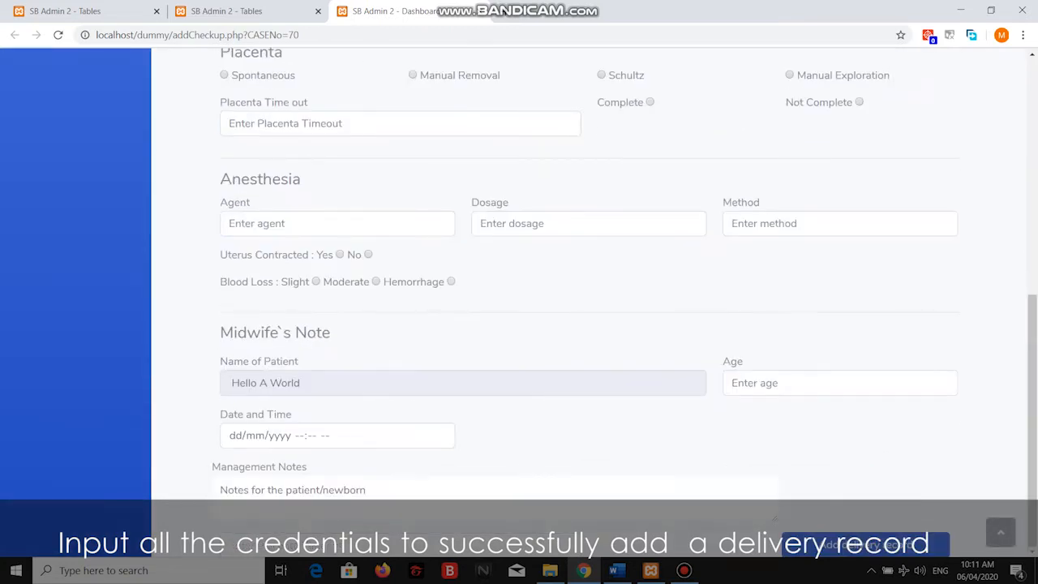
Record the drug given as Drugs, administered IV, with no laceration.
key(Return)
key(Down)
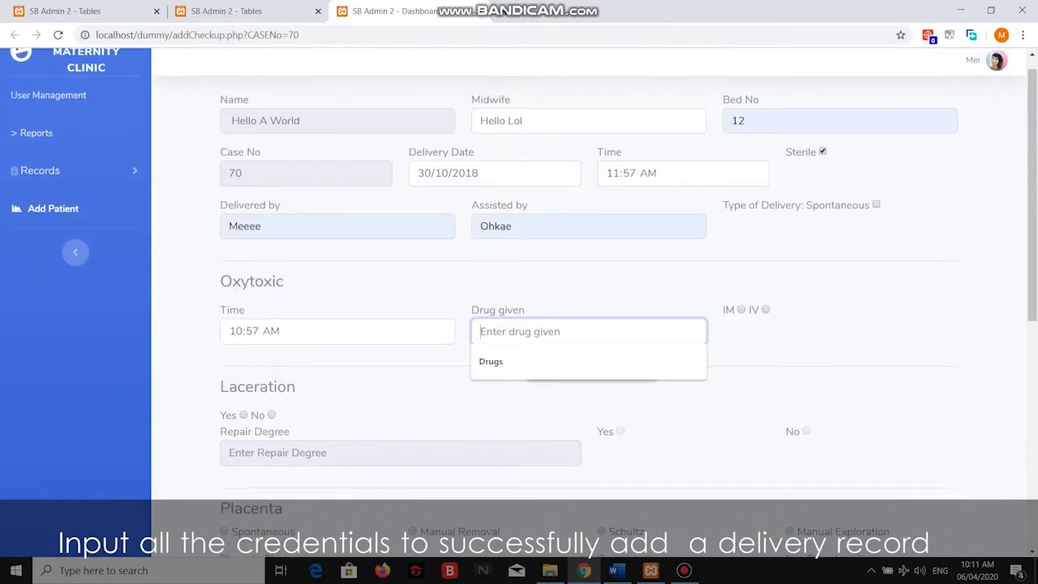
key(Down)
key(Return)
key(Tab)
key(Right)
key(Tab)
key(Right)
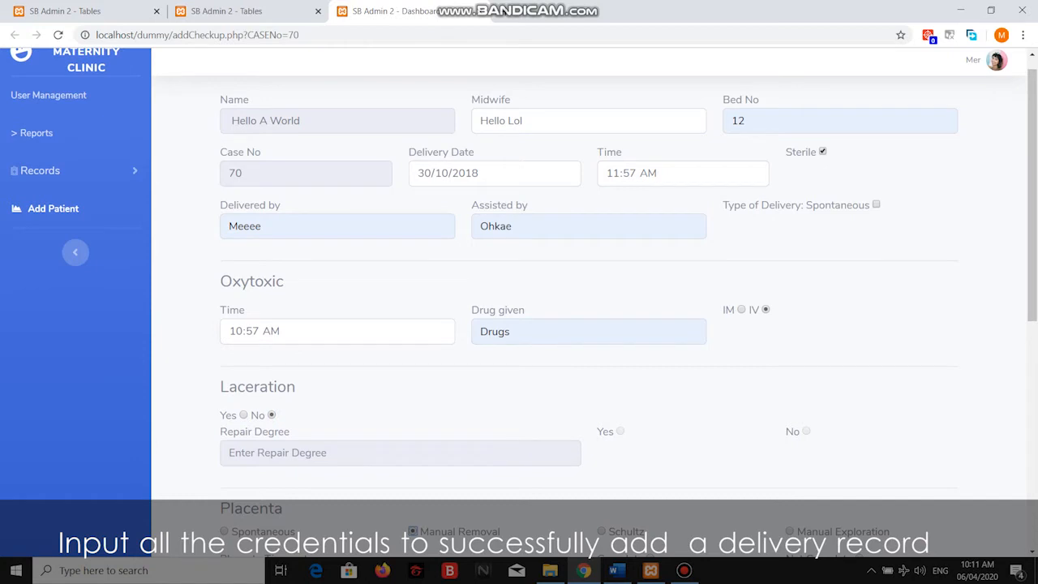
Set the placenta time out to Placentas and mark the placenta not complete.
key(Tab)
key(Tab)
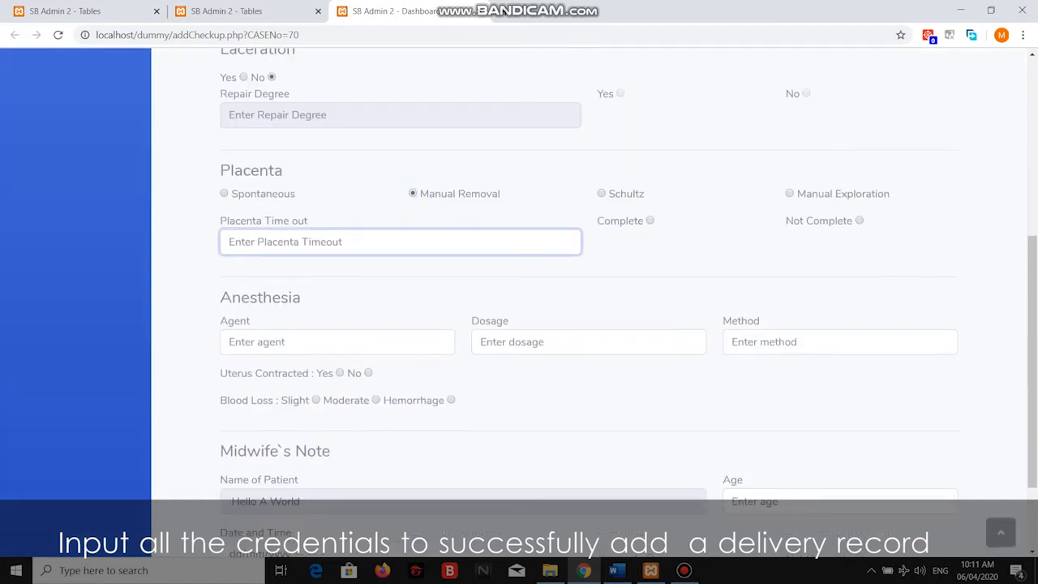
key(Down)
key(Down)
key(Return)
key(Tab)
key(Right)
Fill in anesthesia agent Agent X, dosage 12kh, and method mmethods.
key(Tab)
key(Down)
key(Down)
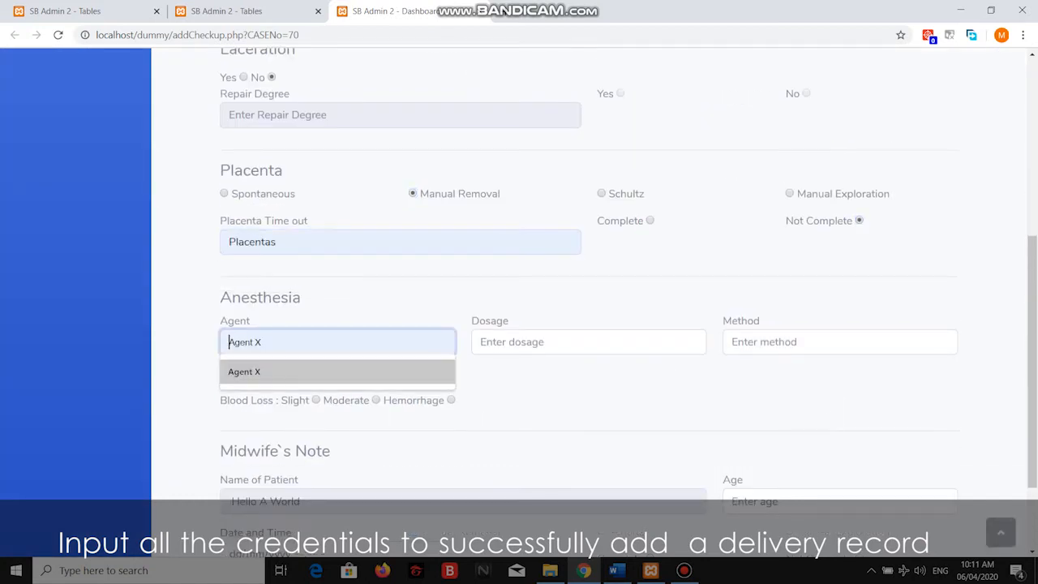
key(Return)
key(Tab)
key(Down)
key(Down)
key(Return)
key(Tab)
key(Down)
key(Down)
key(Return)
Record that the uterus contracted and that blood loss was a hemorrhage.
key(Tab)
key(Right)
key(Left)
key(Tab)
key(Right)
key(Right)
Enter age 35, note date 29/11/2018, management note 'Yesh', and submit the delivery record.
key(Tab)
text(35)
key(Tab)
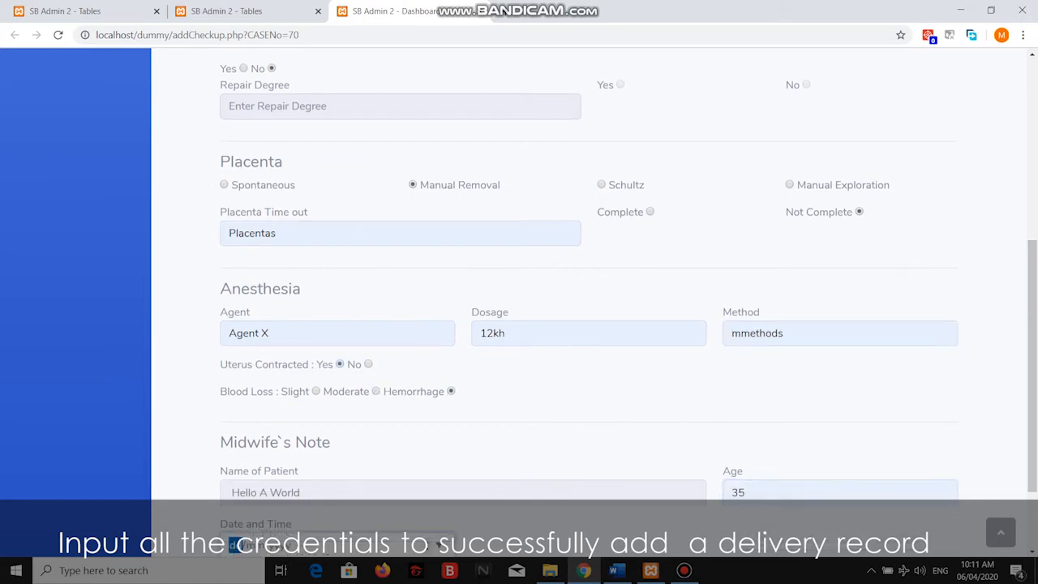
text(1520201000)
scroll(592, 300, down, 1)
click(221, 490)
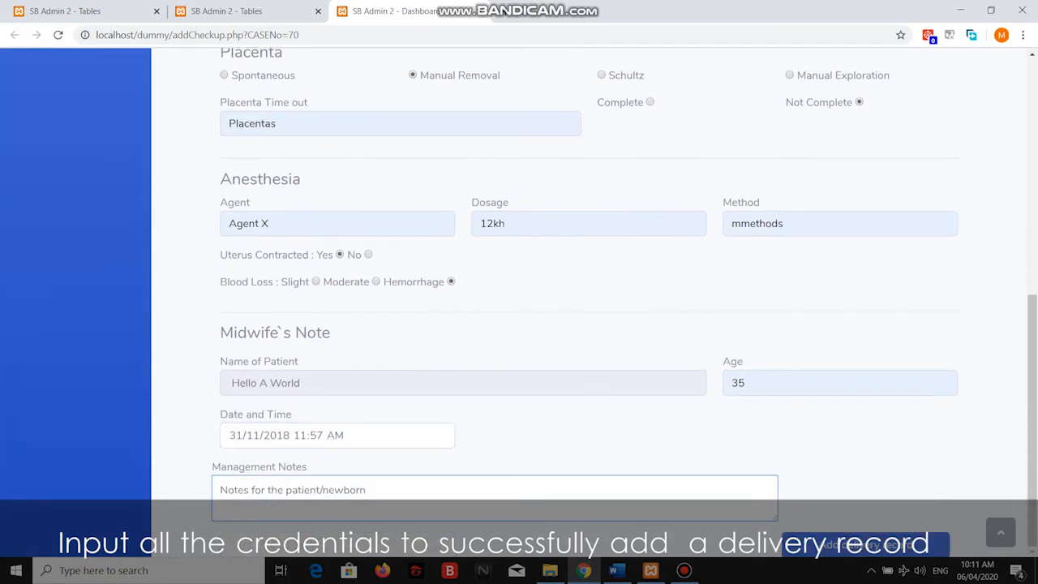
text(Ye)
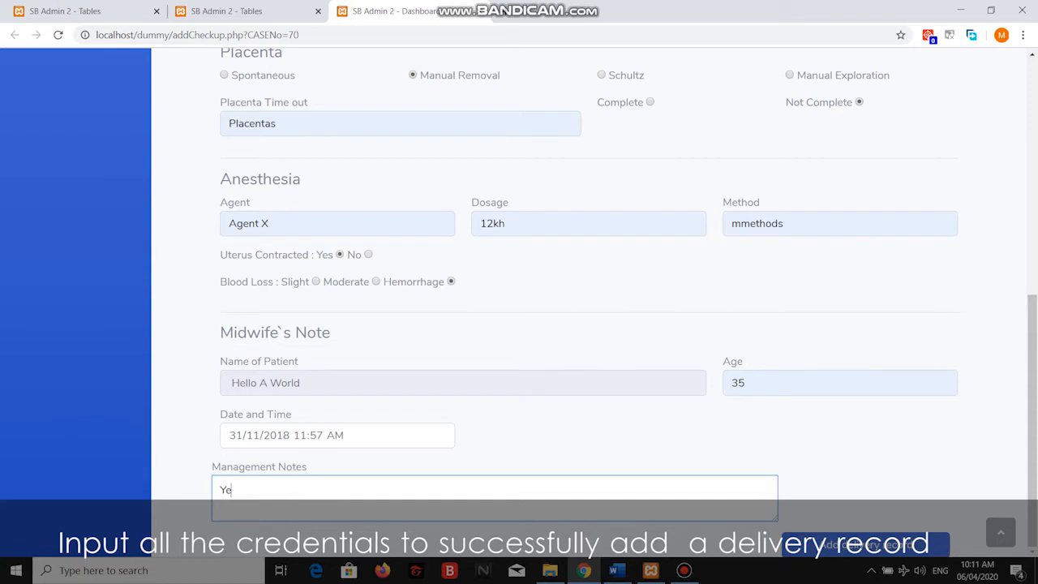
text(sh)
click(866, 544)
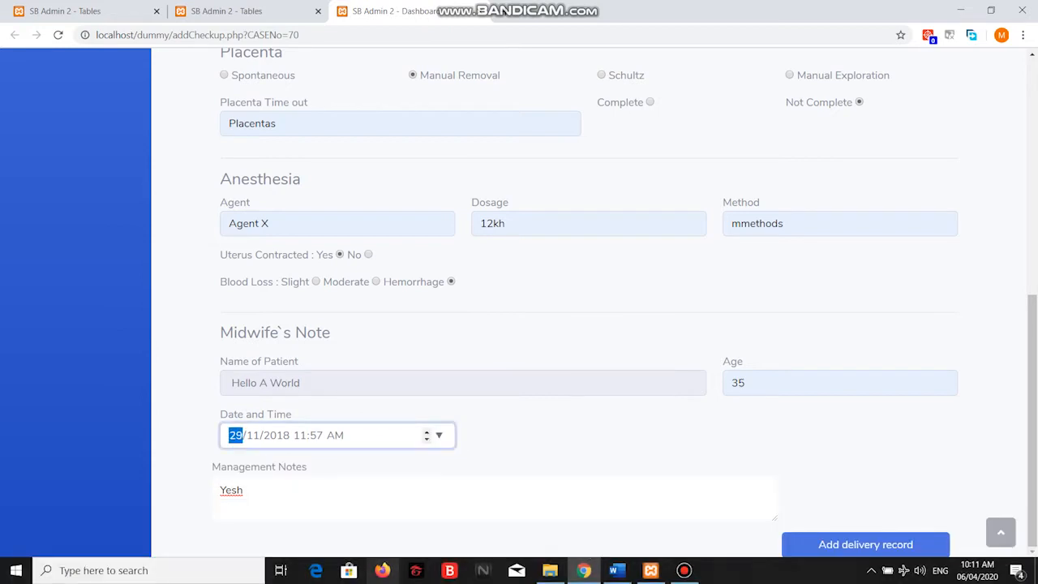
click(866, 544)
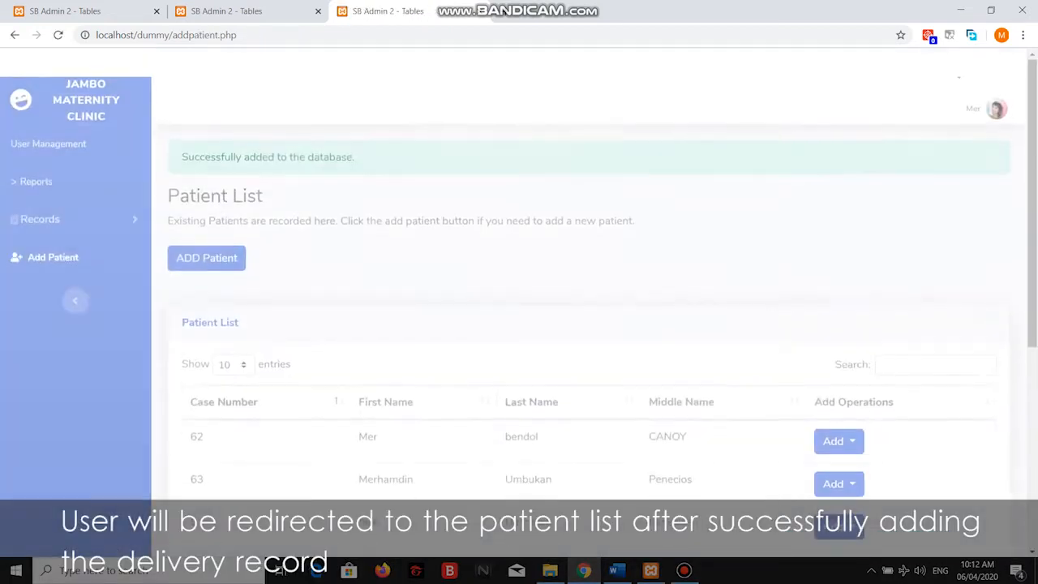
Open Records > Delivery Records and locate the new 2018-10-30, bed 12 delivery as entry 6.
scroll(519, 308, down, 2)
scroll(519, 308, down, 2)
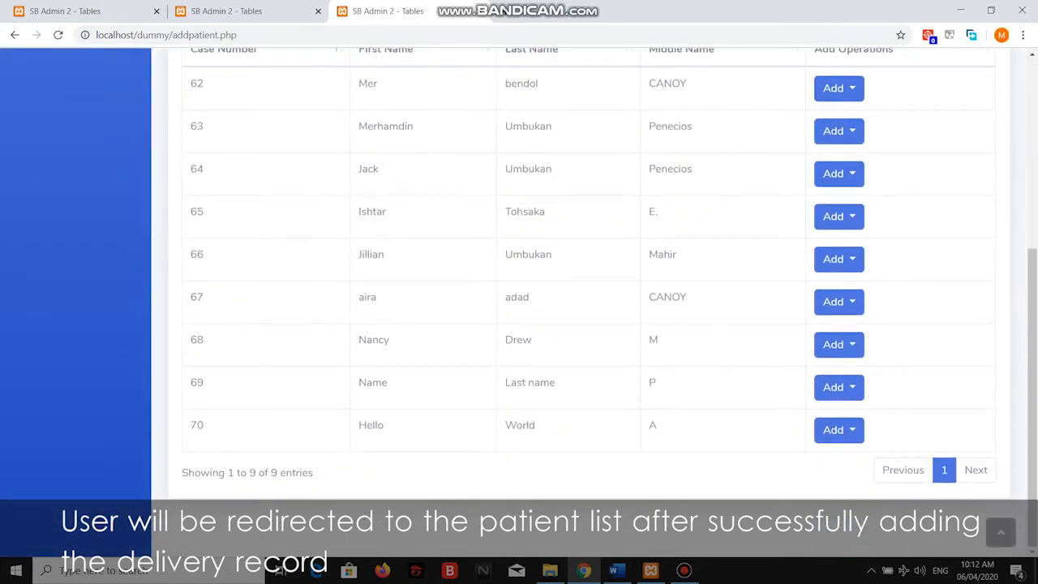
scroll(519, 309, up, 5)
click(40, 190)
click(62, 270)
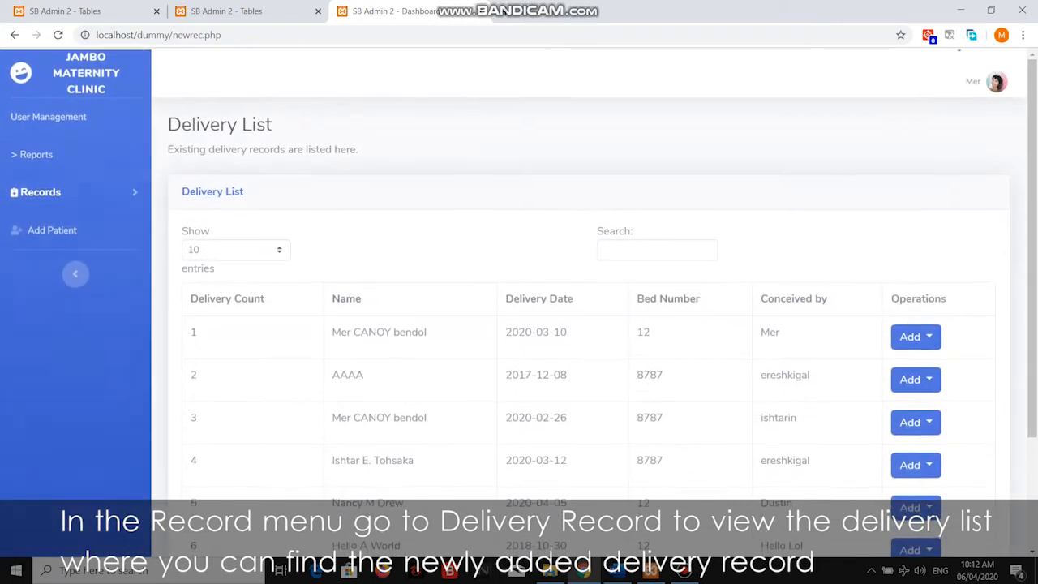
scroll(519, 308, down, 1)
scroll(519, 308, down, 1)
drag(332, 399, 808, 399)
click(808, 402)
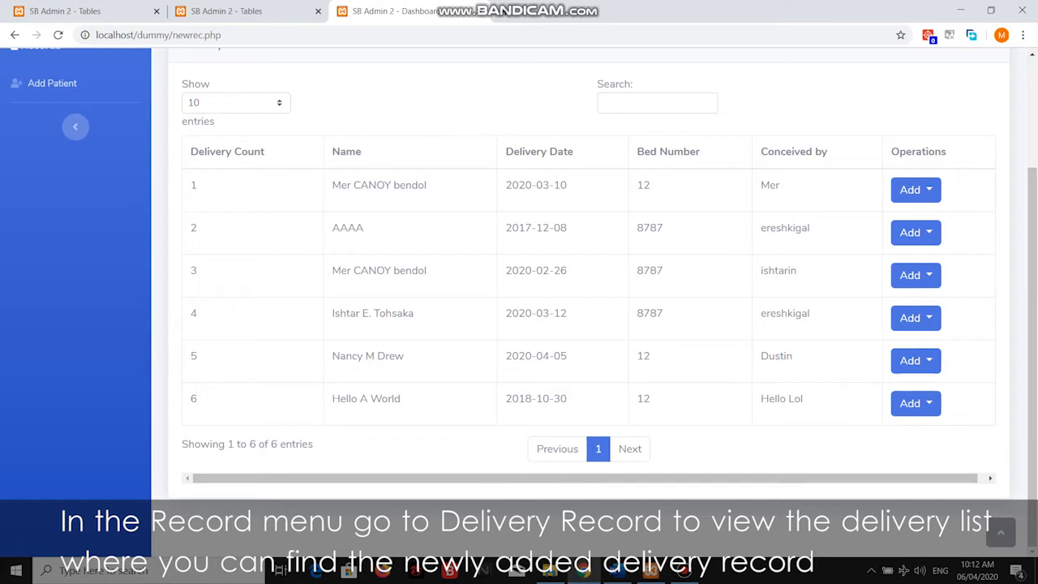
scroll(519, 308, up, 2)
click(41, 180)
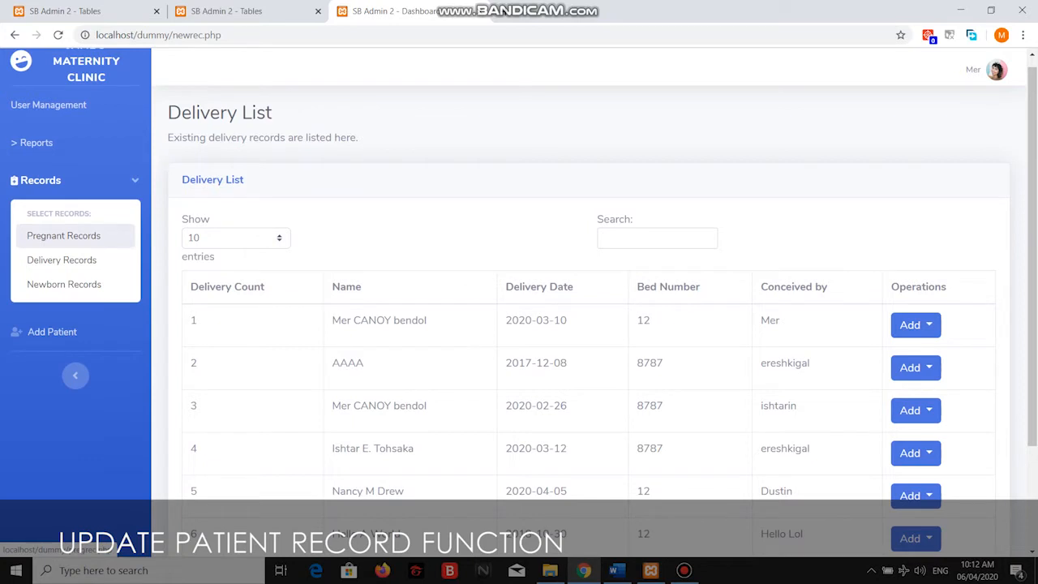
Open patient 70's profile from Pregnant Records and bring up its Update Patient Record form.
click(64, 235)
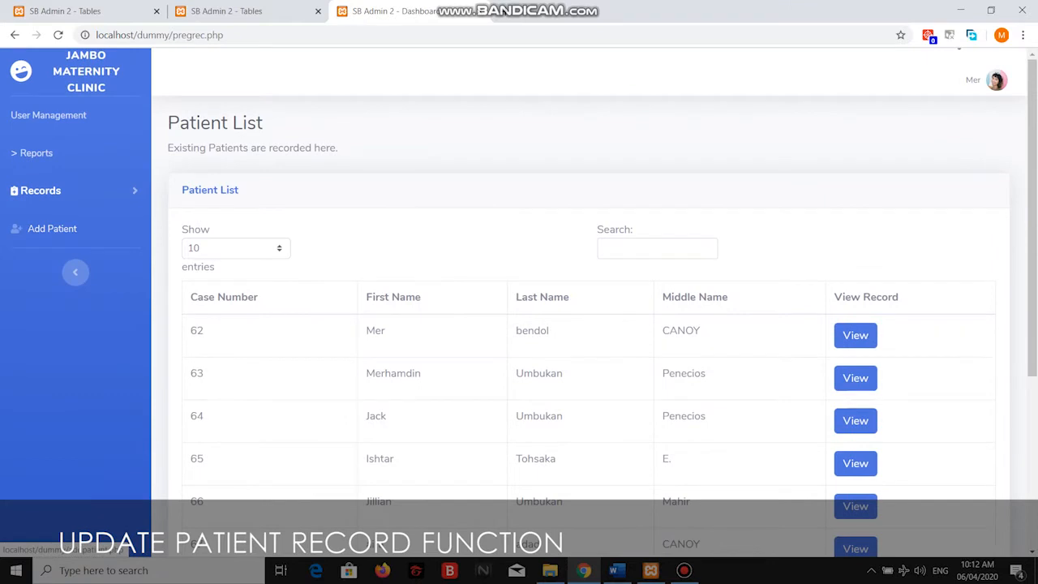
scroll(520, 309, down, 2)
scroll(858, 404, down, 2)
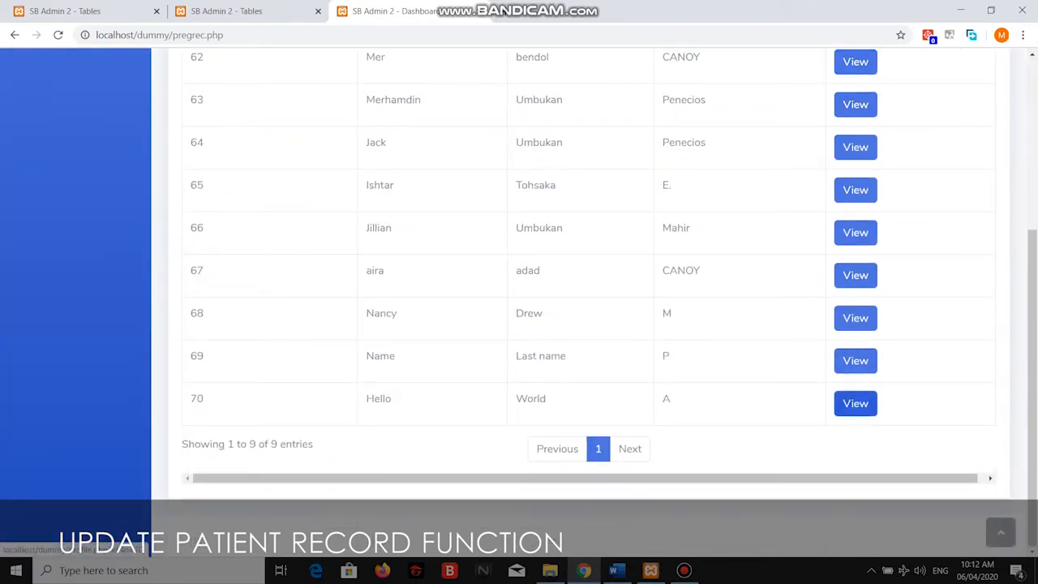
click(855, 403)
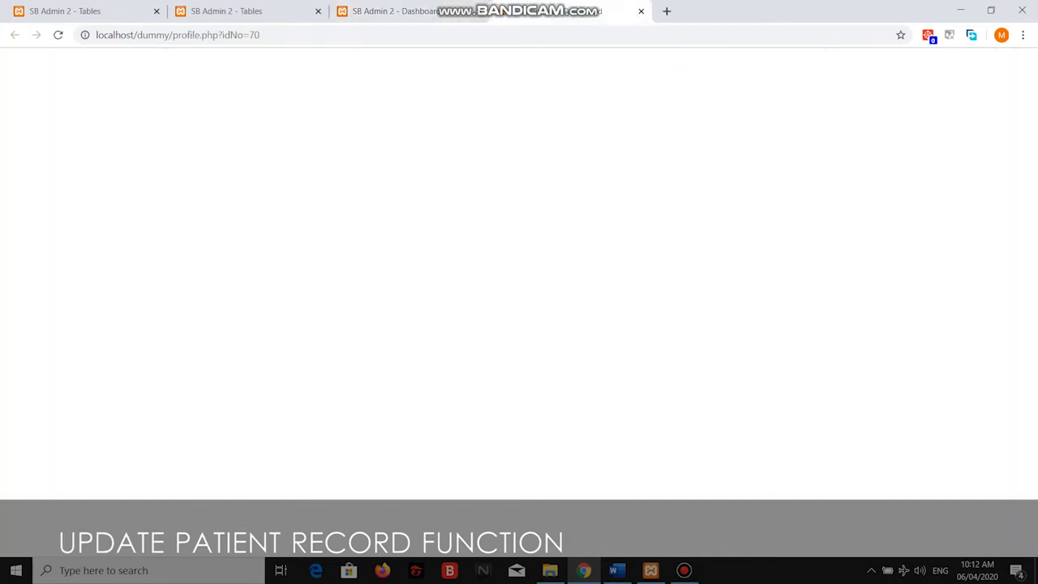
scroll(855, 403, down, 6)
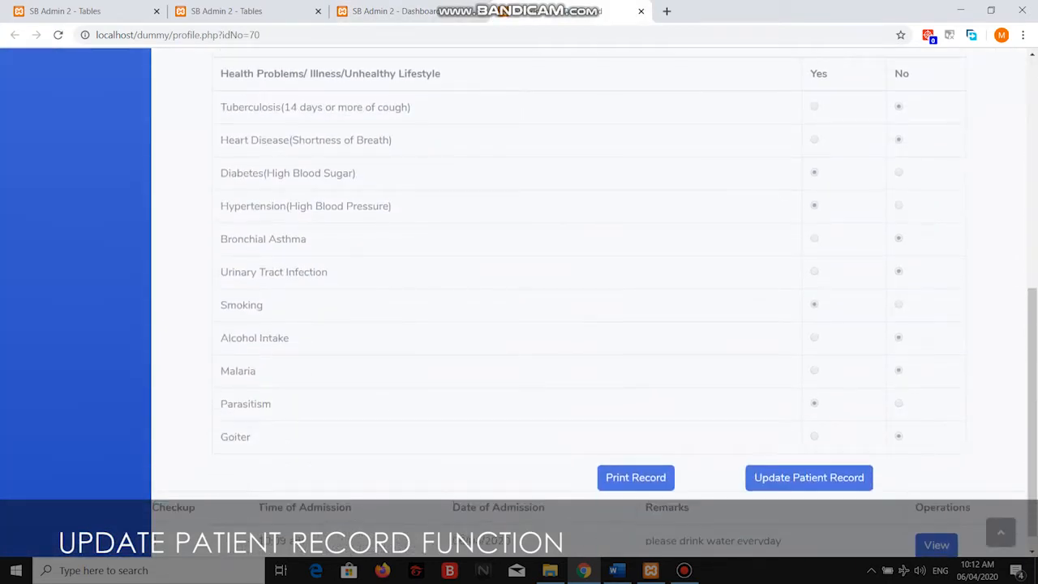
scroll(589, 301, up, 6)
scroll(589, 302, down, 6)
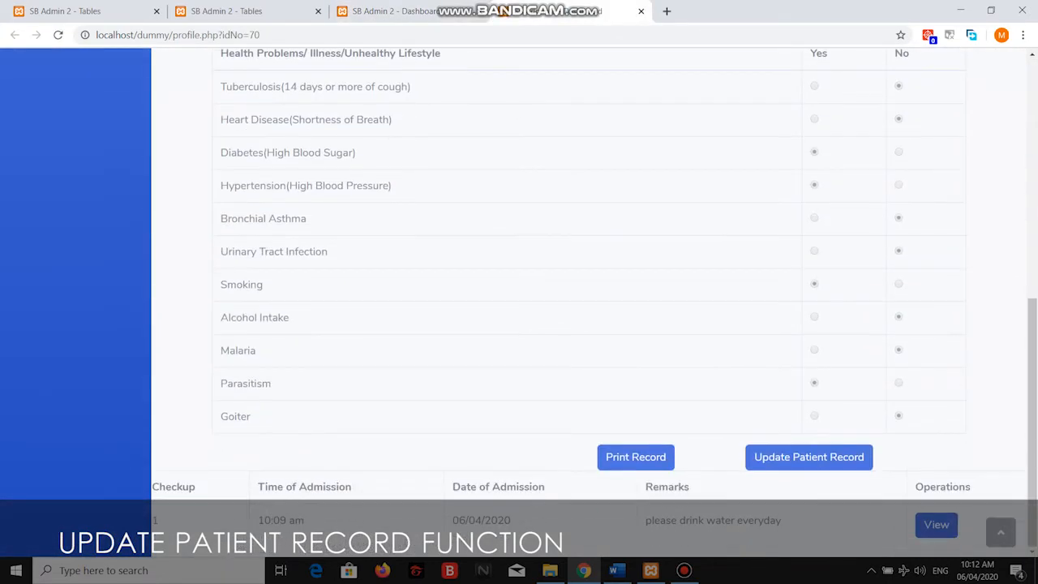
click(809, 456)
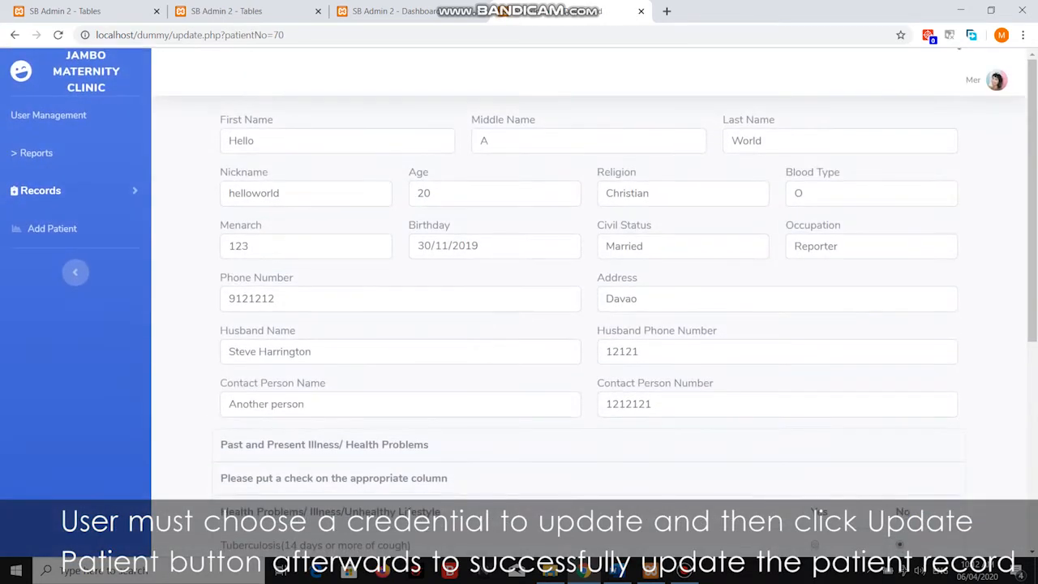
Change patient 70's first name from Hello to Hi.
drag(254, 141, 229, 140)
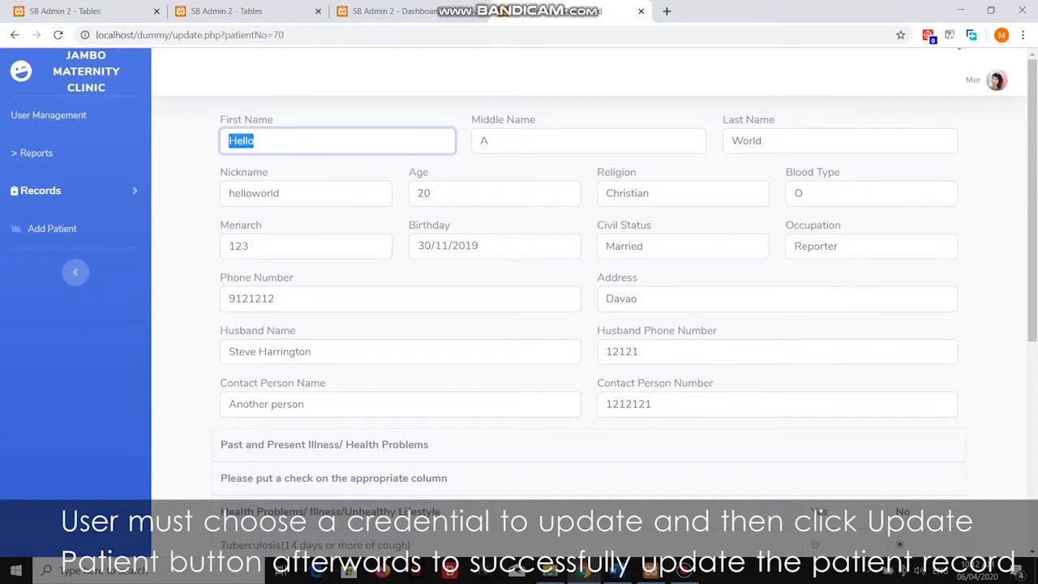
text(H)
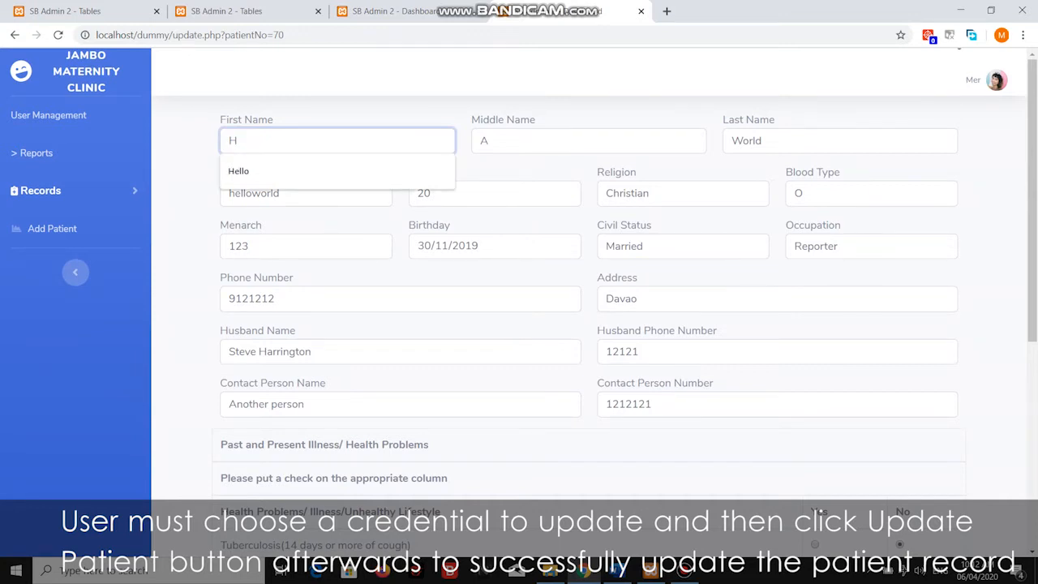
text(a)
key(BackSpace)
text(i)
key(BackSpace)
key(BackSpace)
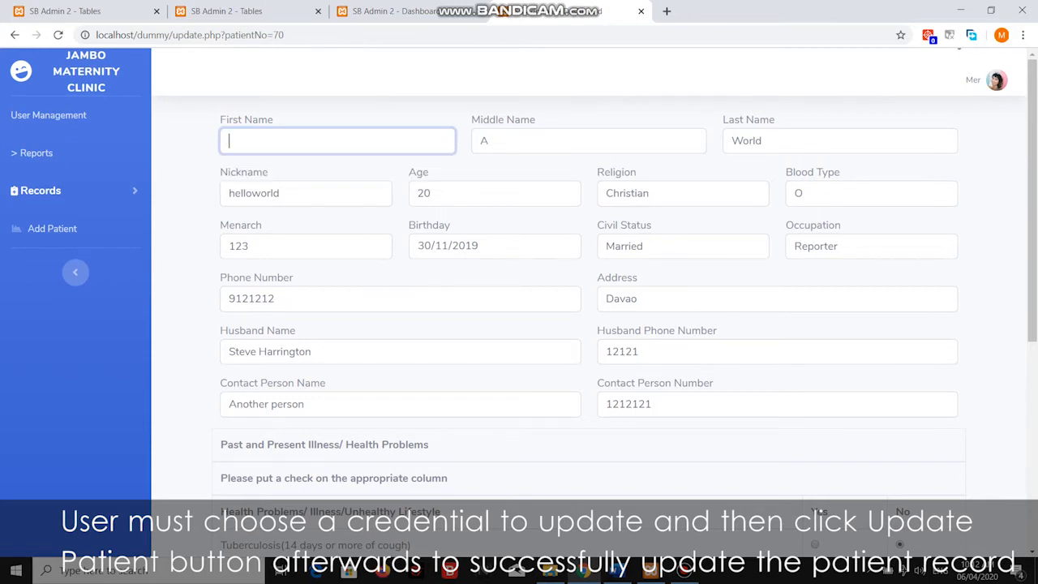
text(Hello)
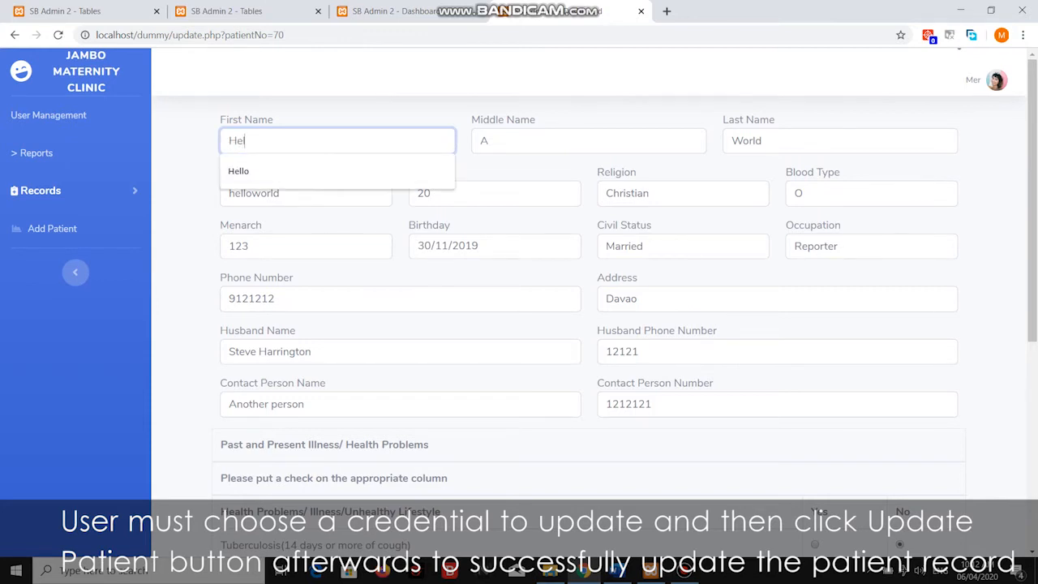
key(Tab)
key(Tab)
key(Tab)
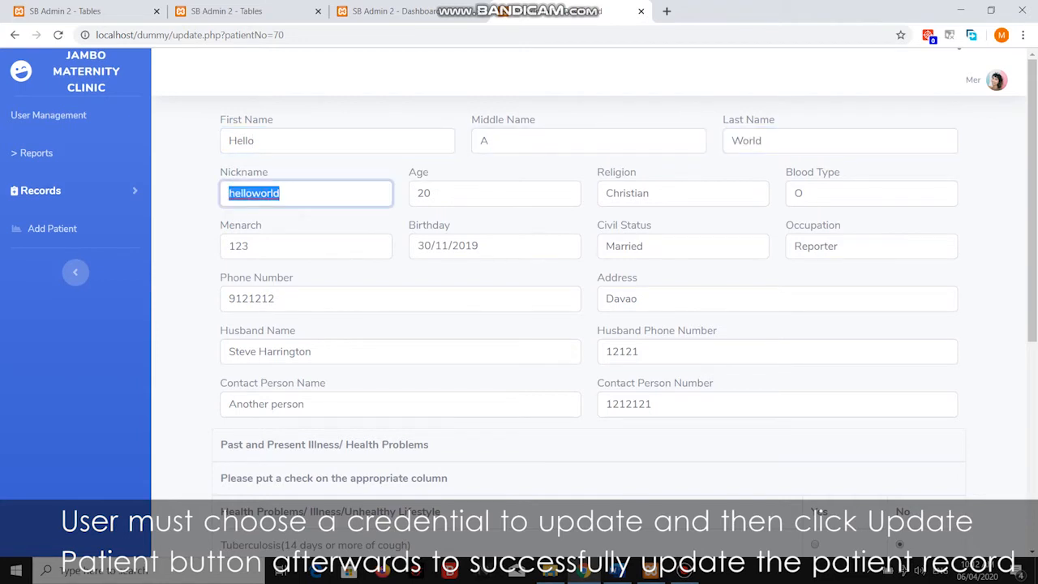
click(281, 193)
click(651, 193)
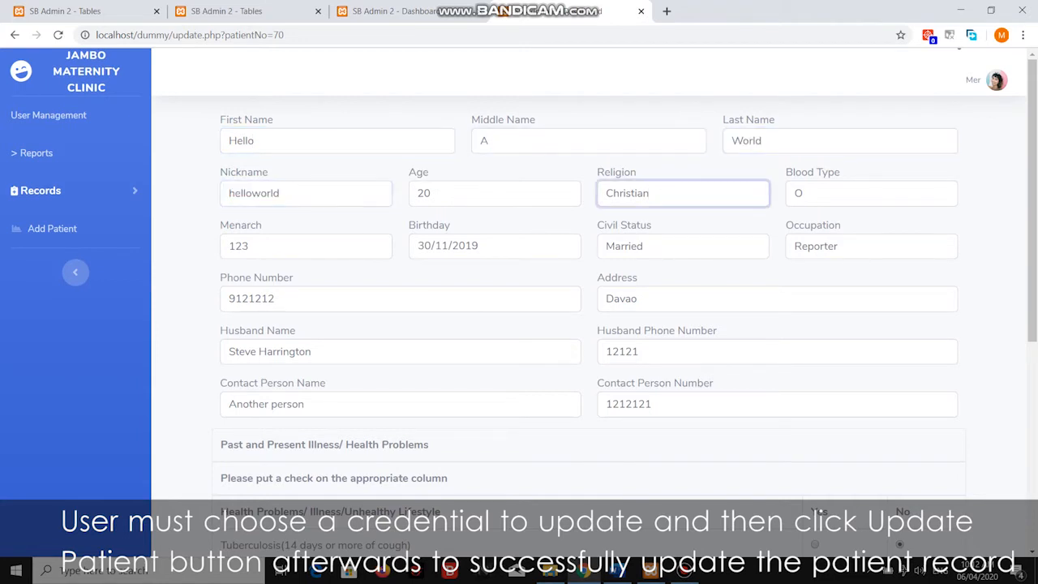
click(844, 194)
click(324, 140)
key(ctrl+a)
text(Hi)
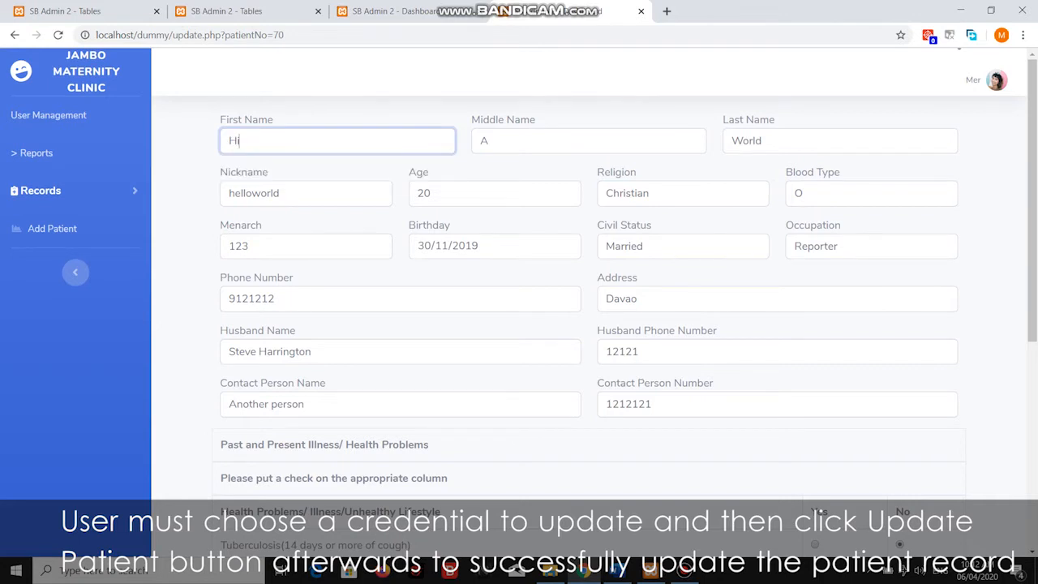
Replace blood type O with A++ and append 'as' to the Occupation field.
scroll(588, 292, down, 4)
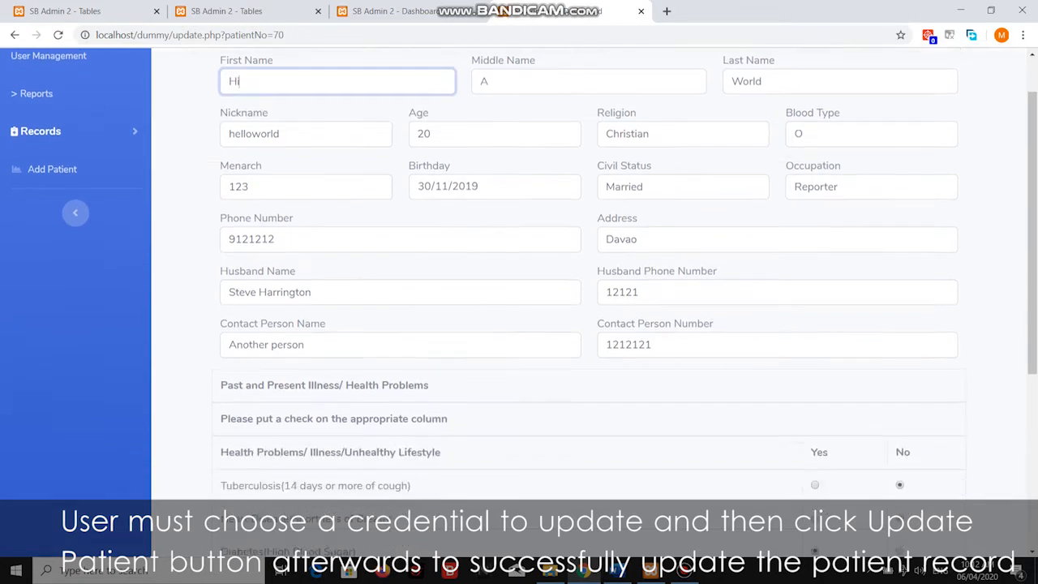
scroll(588, 292, up, 3)
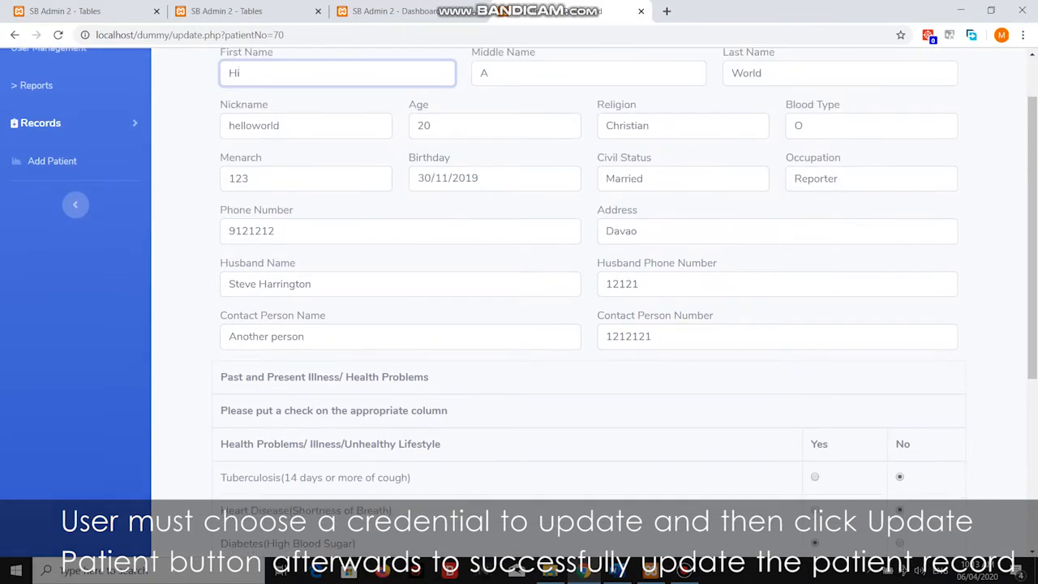
scroll(588, 292, up, 1)
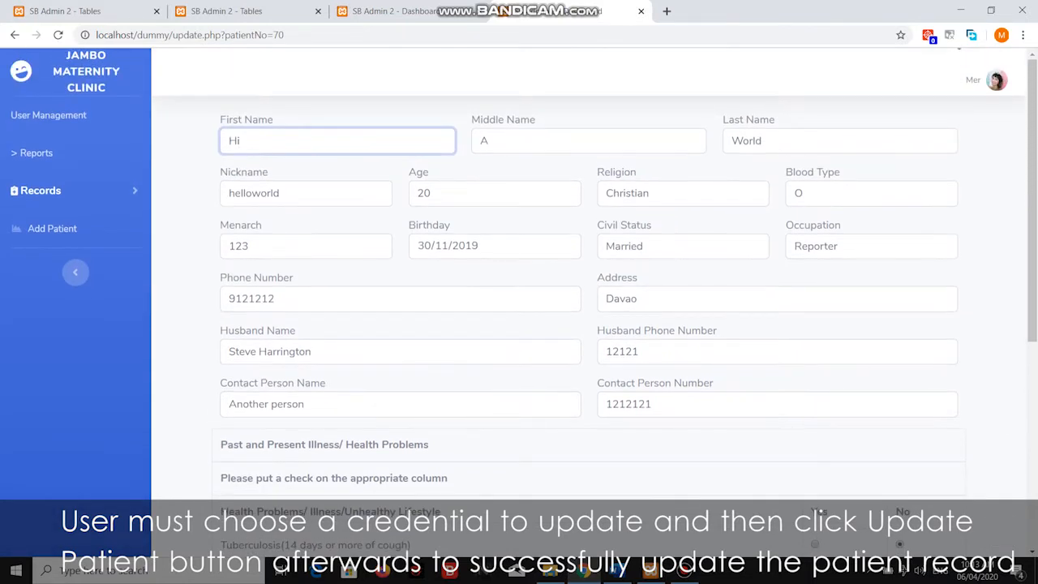
double_click(799, 194)
text(A)
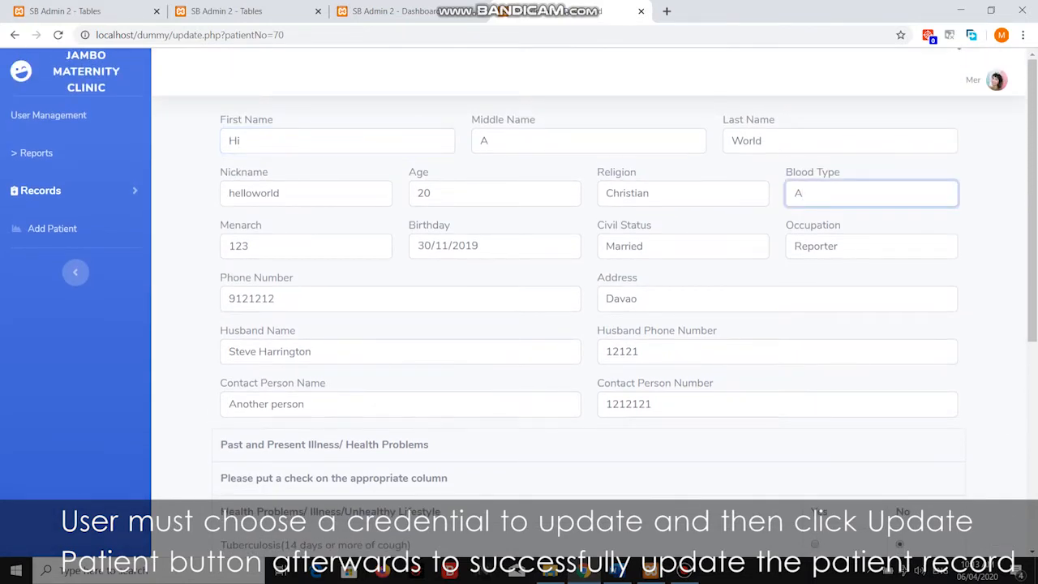
text(++)
click(840, 245)
text(as)
scroll(841, 260, down, 5)
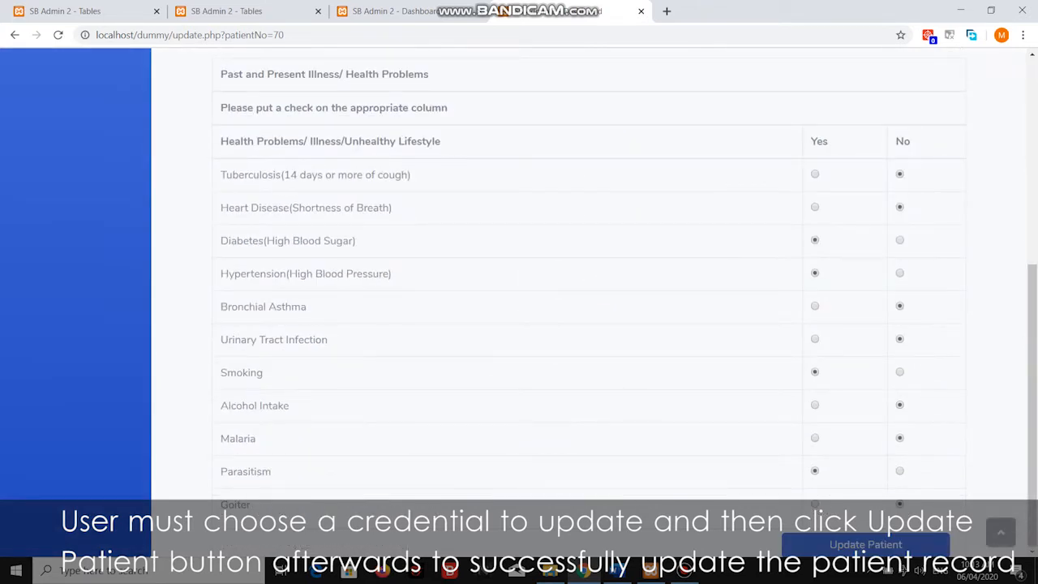
Save the patient update, confirm row 70 now reads Hi World, and open its profile.
click(865, 544)
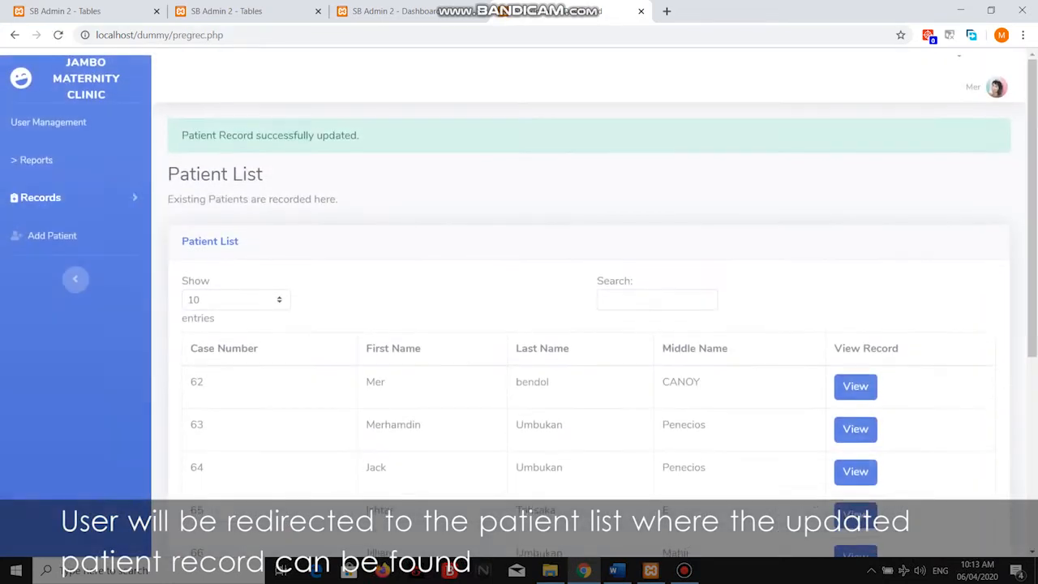
scroll(519, 300, down, 5)
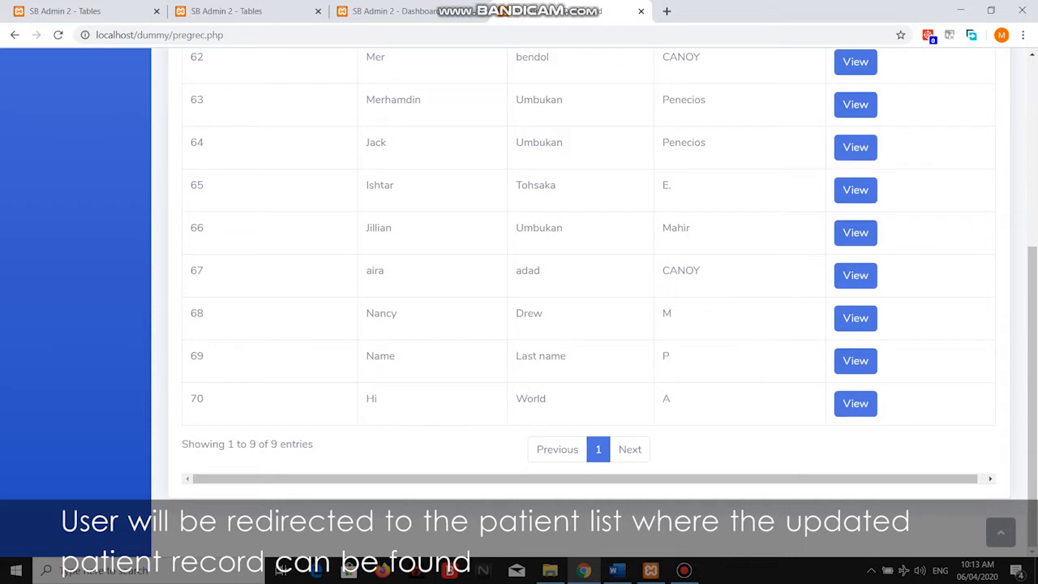
drag(364, 400, 675, 399)
click(690, 402)
scroll(519, 300, up, 4)
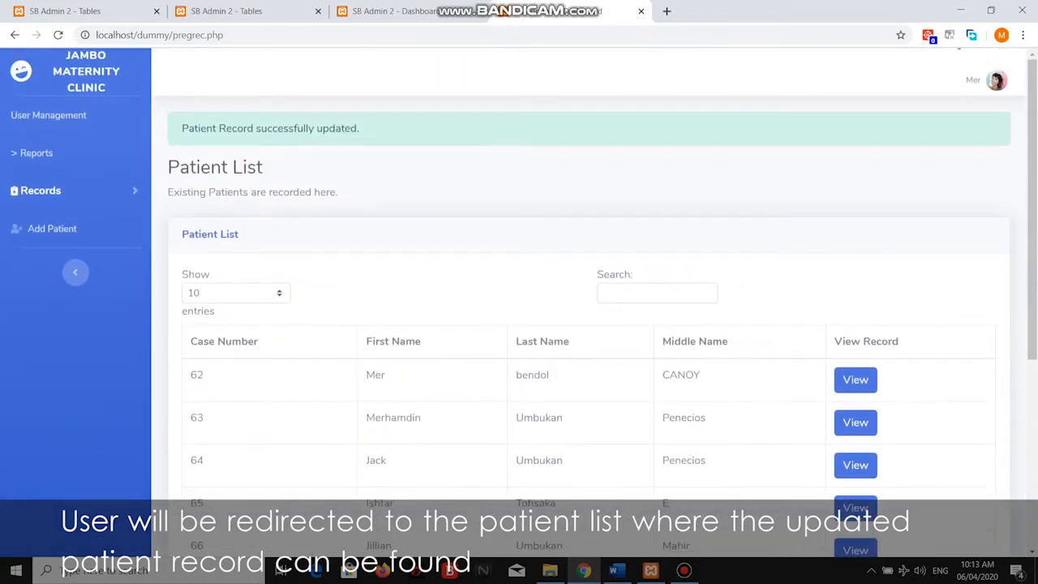
scroll(519, 300, down, 3)
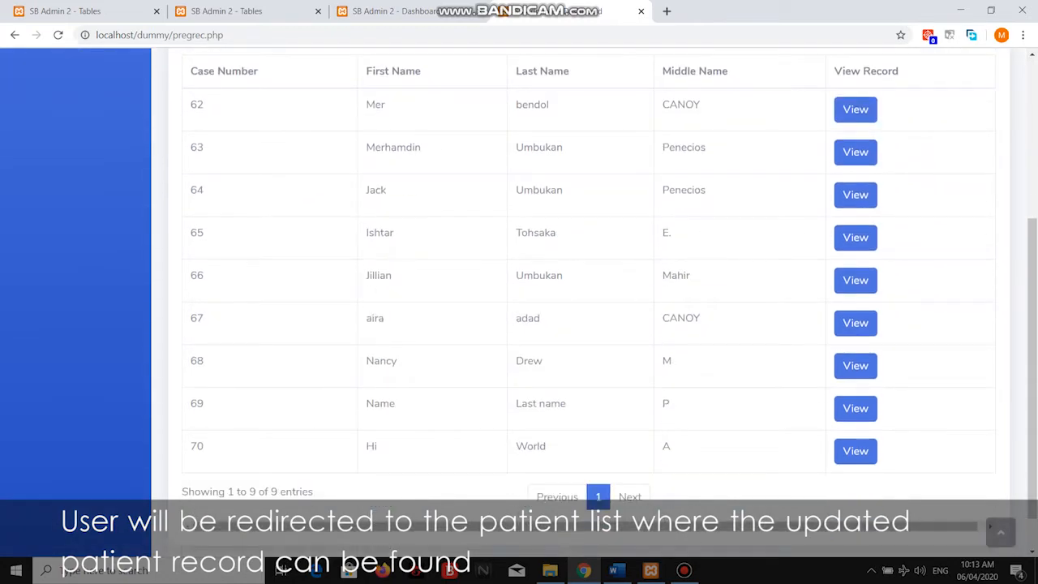
click(856, 451)
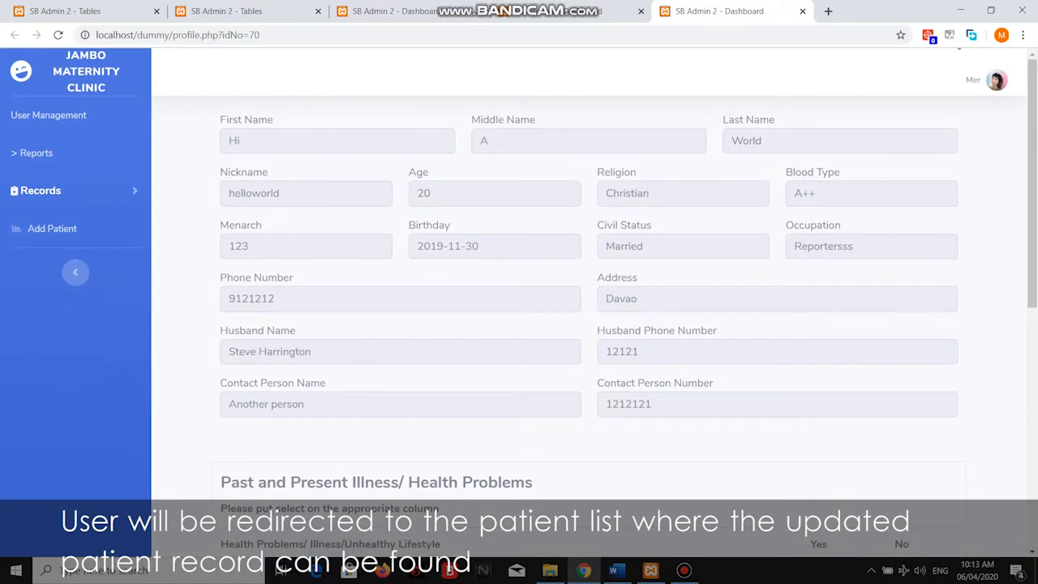
Scroll patient 70's profile to the checkup history and view the 06/04/2020 checkup.
scroll(588, 300, down, 3)
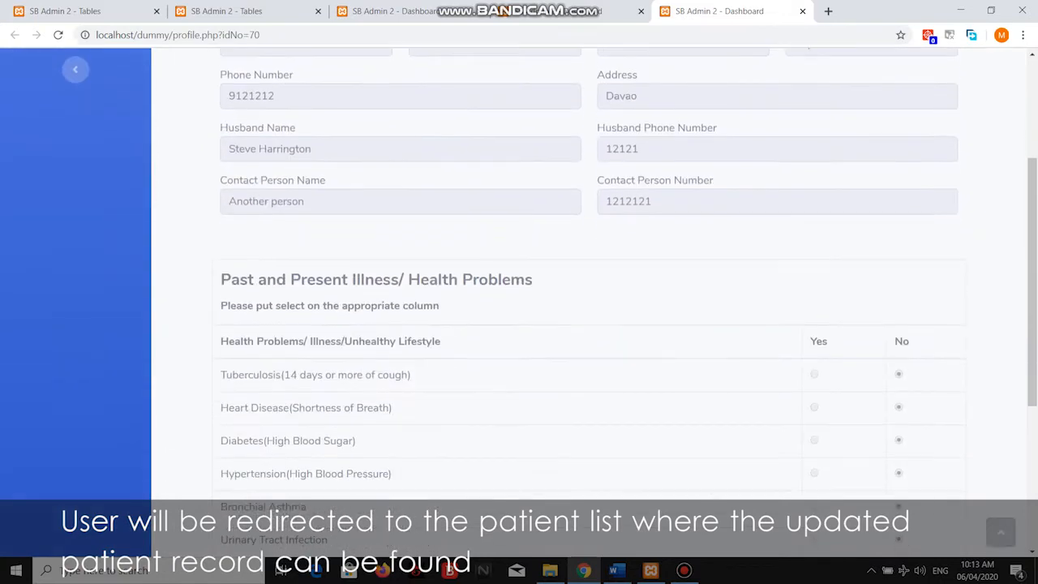
scroll(589, 300, up, 3)
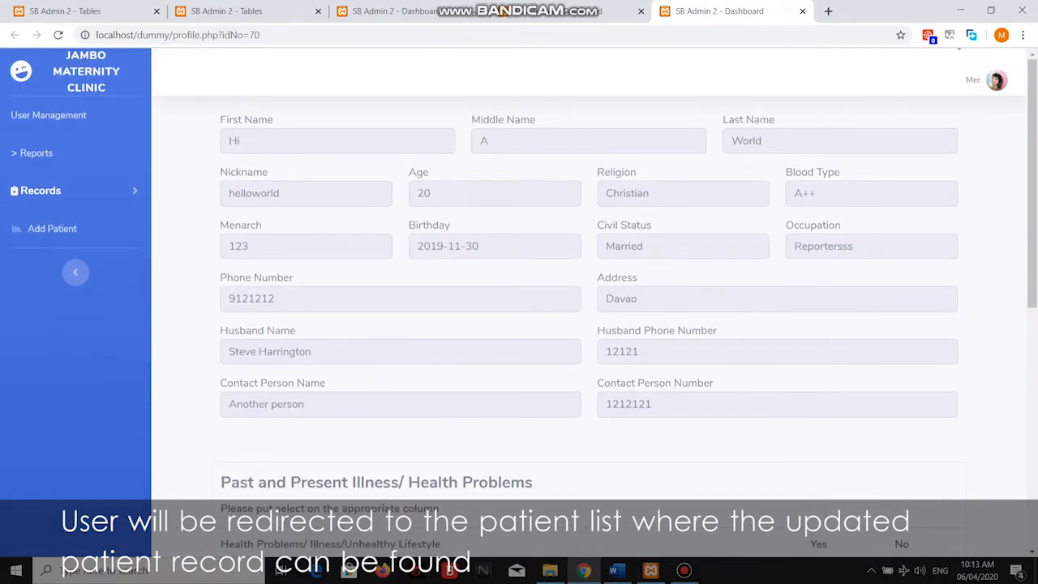
scroll(589, 300, down, 7)
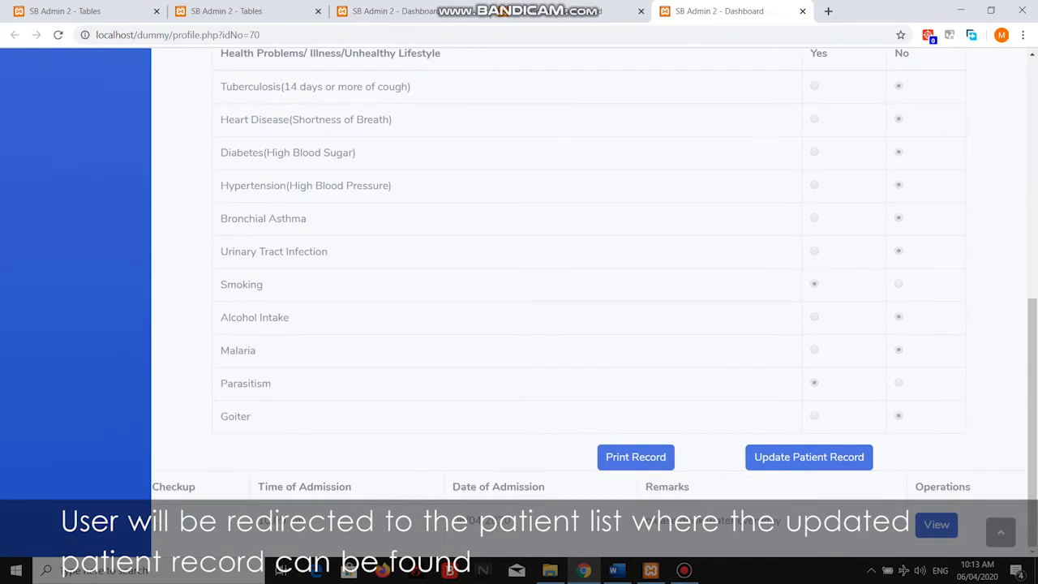
scroll(589, 300, up, 7)
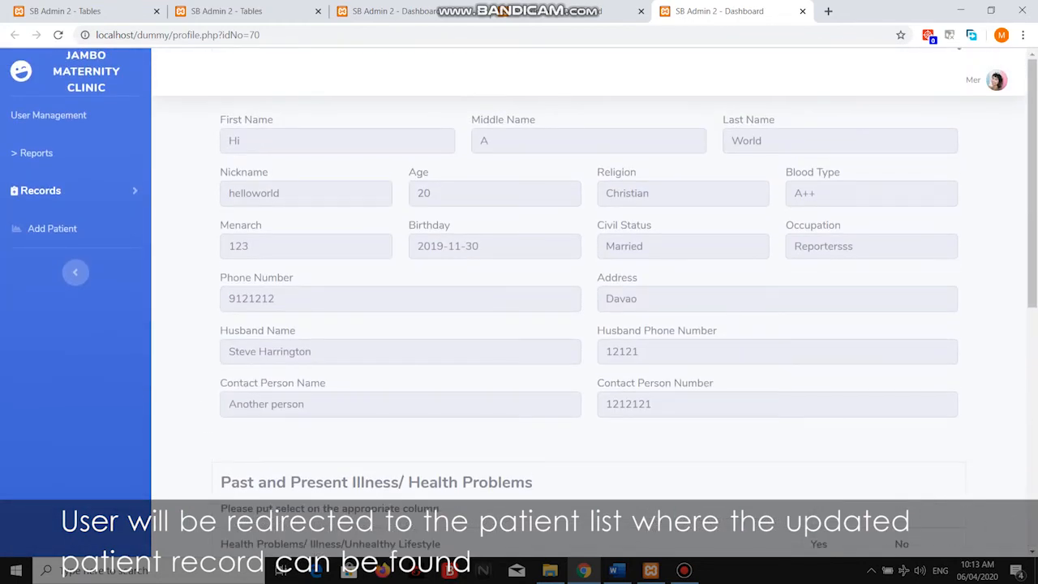
scroll(589, 300, down, 7)
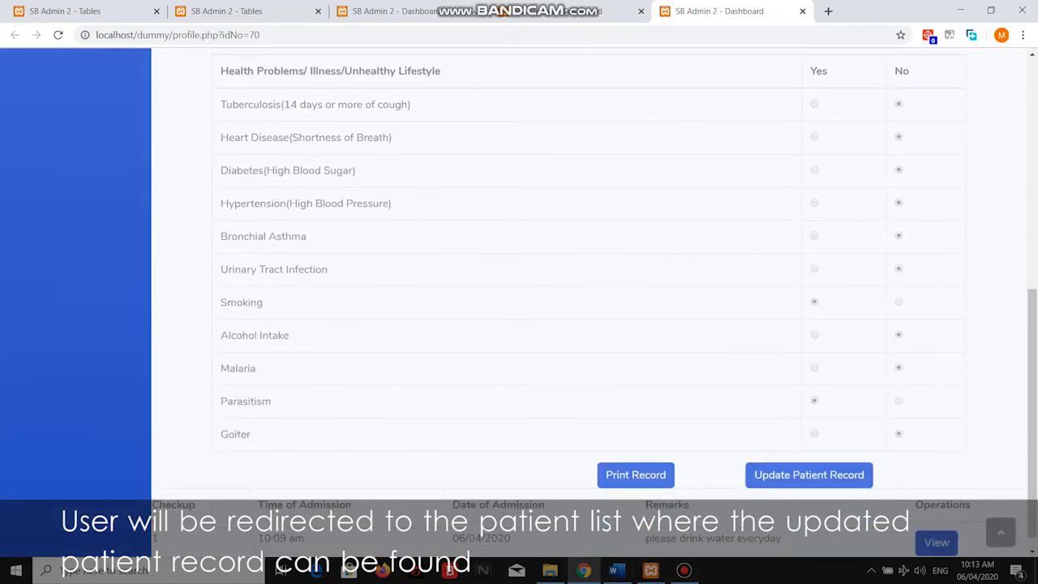
mouse_move(684, 570)
scroll(589, 302, down, 1)
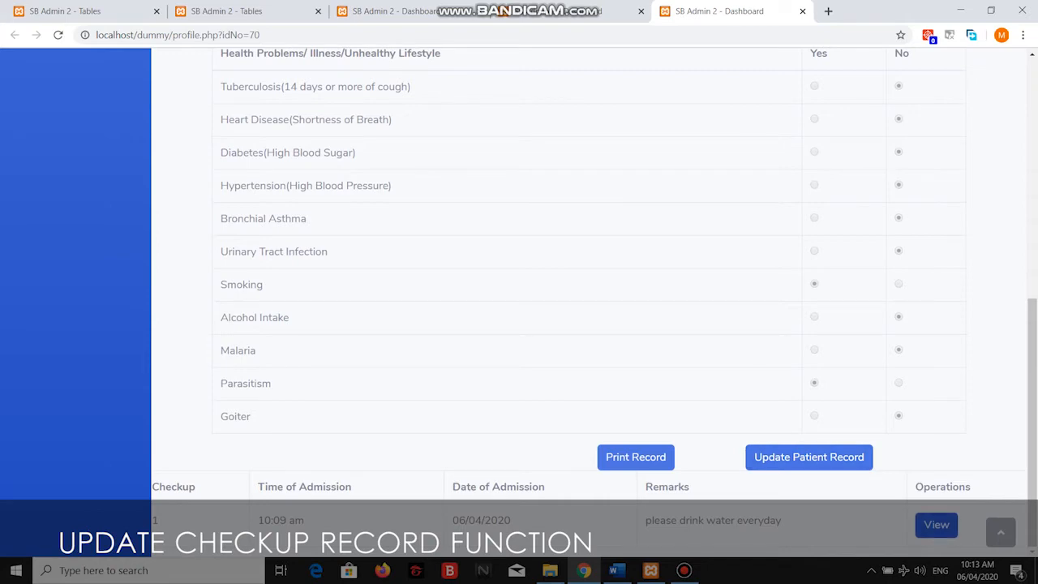
click(936, 525)
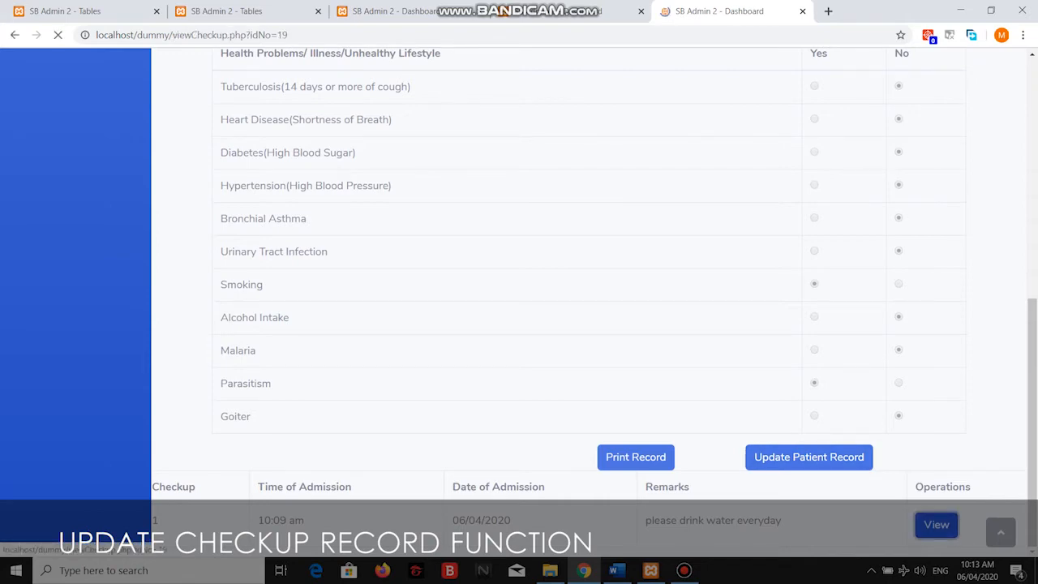
Open the checkup for editing and set its EDC date to 06/04/2020.
scroll(589, 301, down, 1)
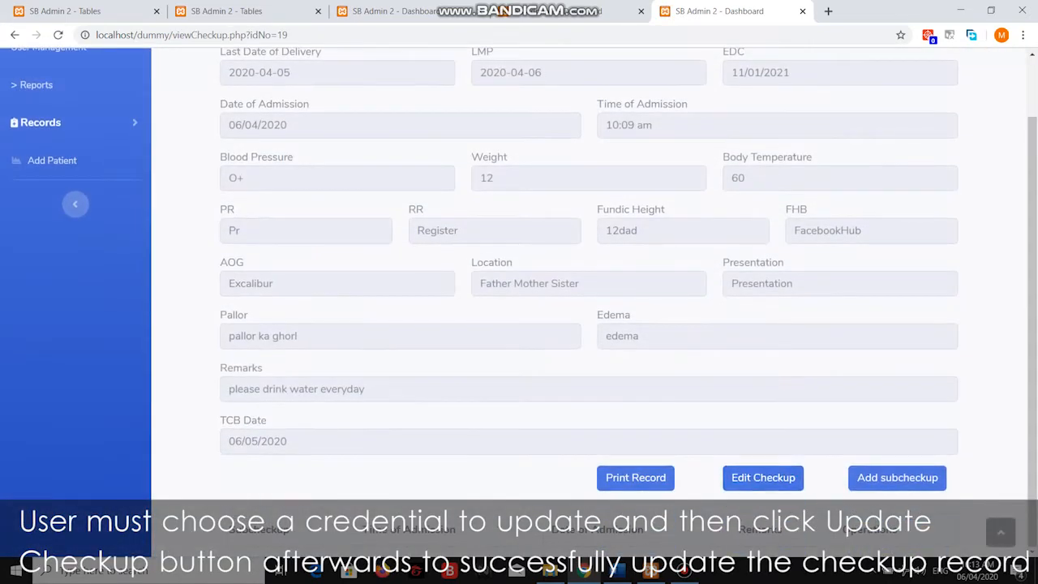
click(764, 478)
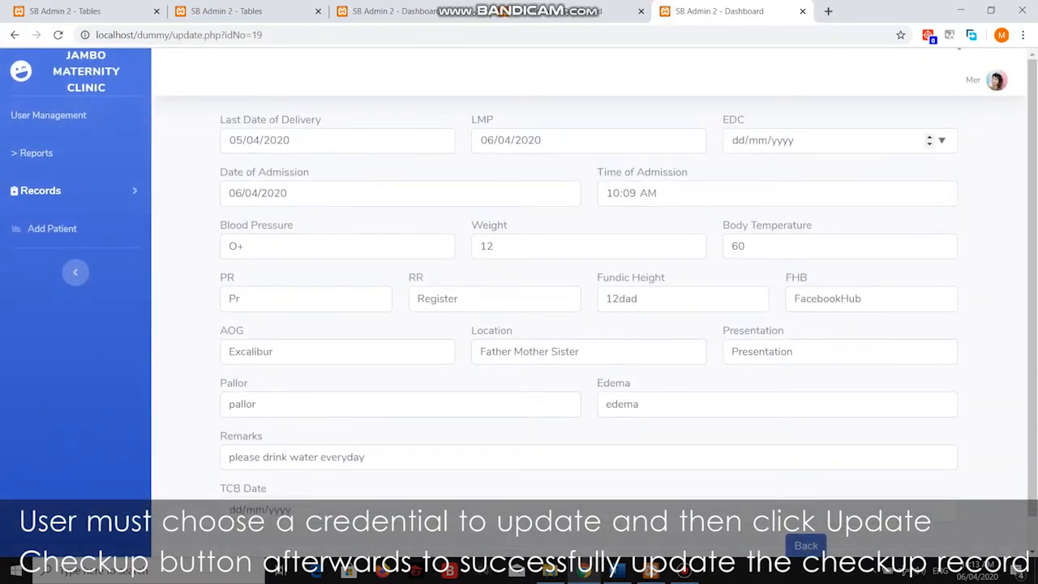
click(942, 141)
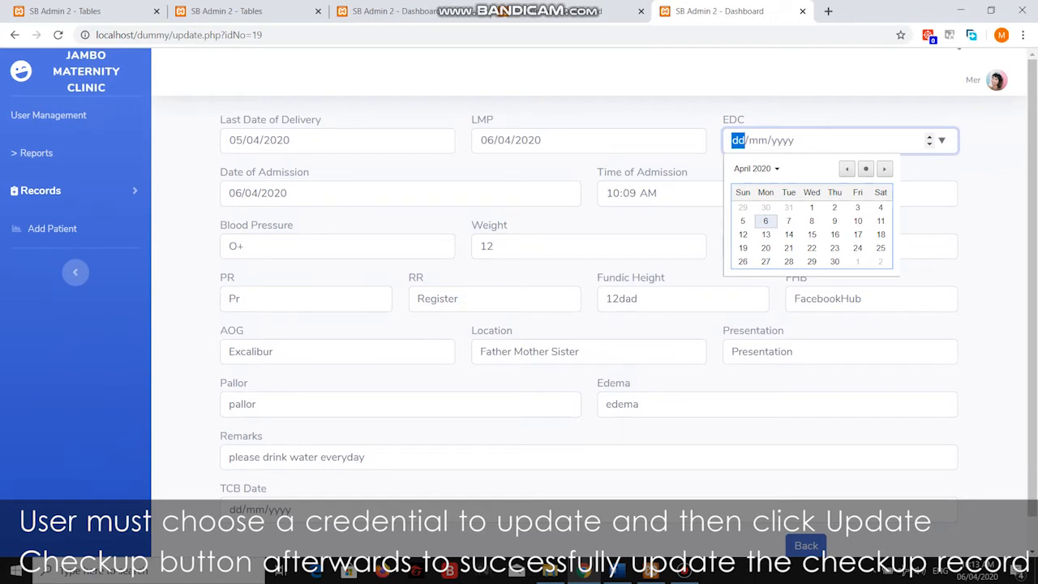
click(766, 221)
Change Edema to 'Edema has been editeed' and append 'edited' to the Remarks.
click(641, 404)
key(ctrl+a)
text(Edema )
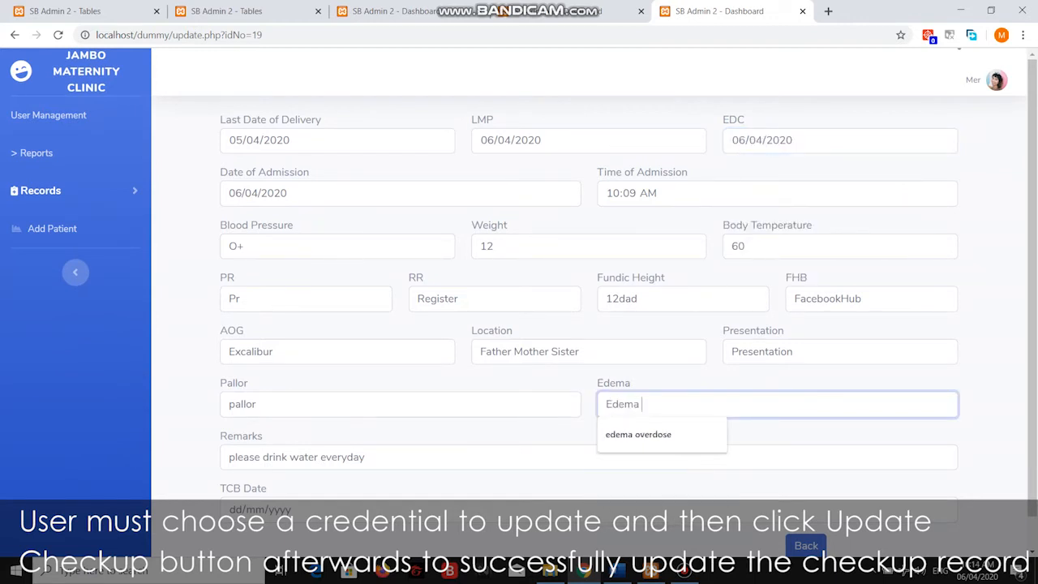
text(has been editeed)
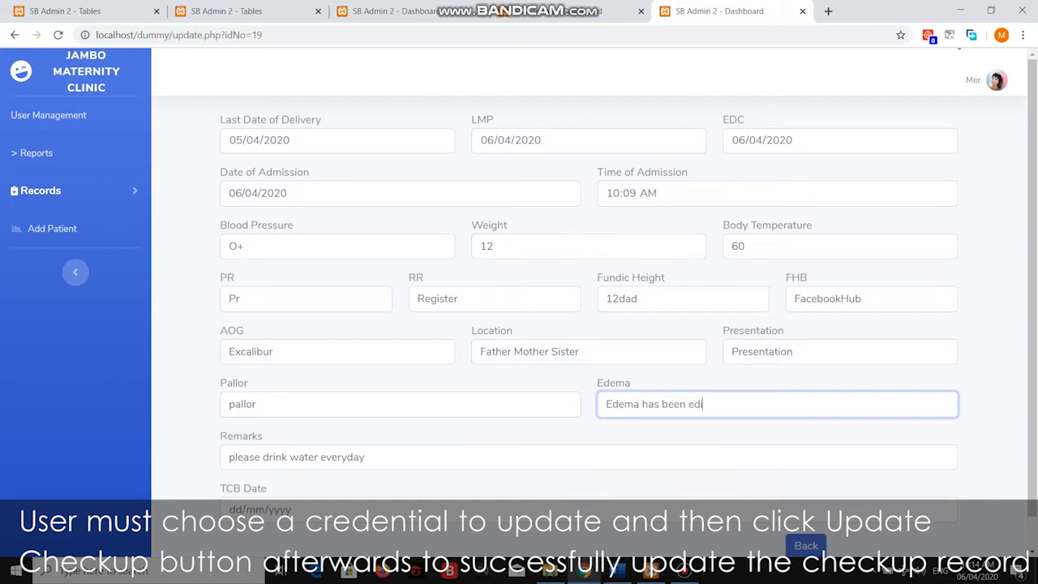
key(Tab)
click(367, 457)
text(d)
key(BackSpace)
key(BackSpace)
text(edited)
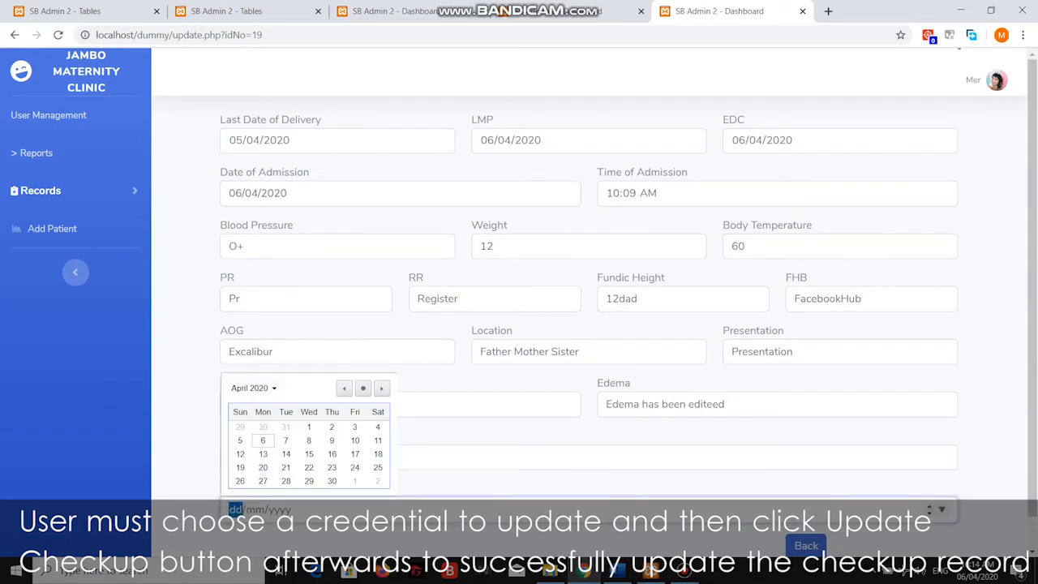
Set the TCB Date to 20/04/2020 and save the updated checkup.
click(941, 509)
click(263, 467)
scroll(568, 324, down, 1)
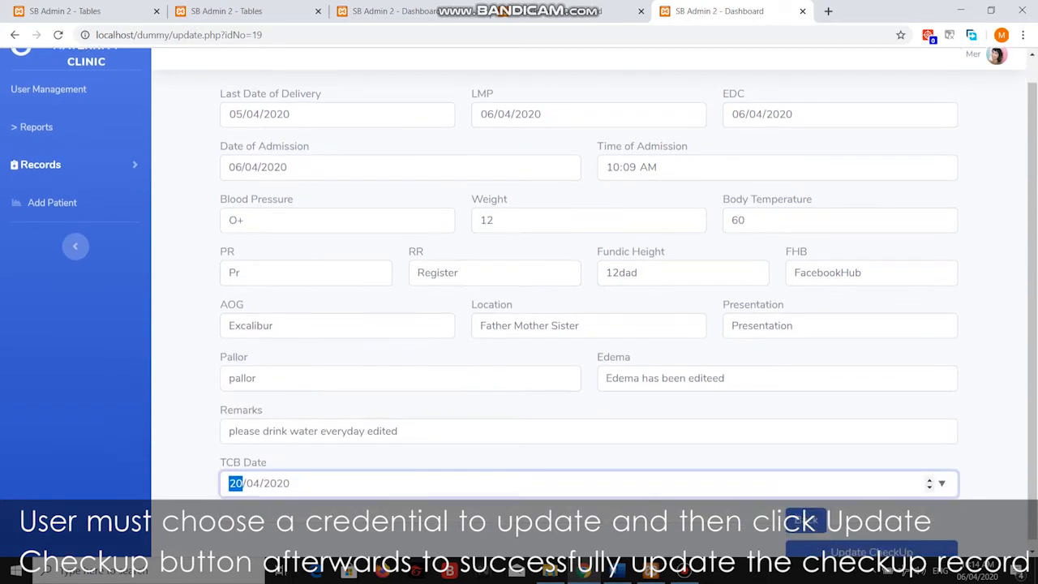
click(872, 544)
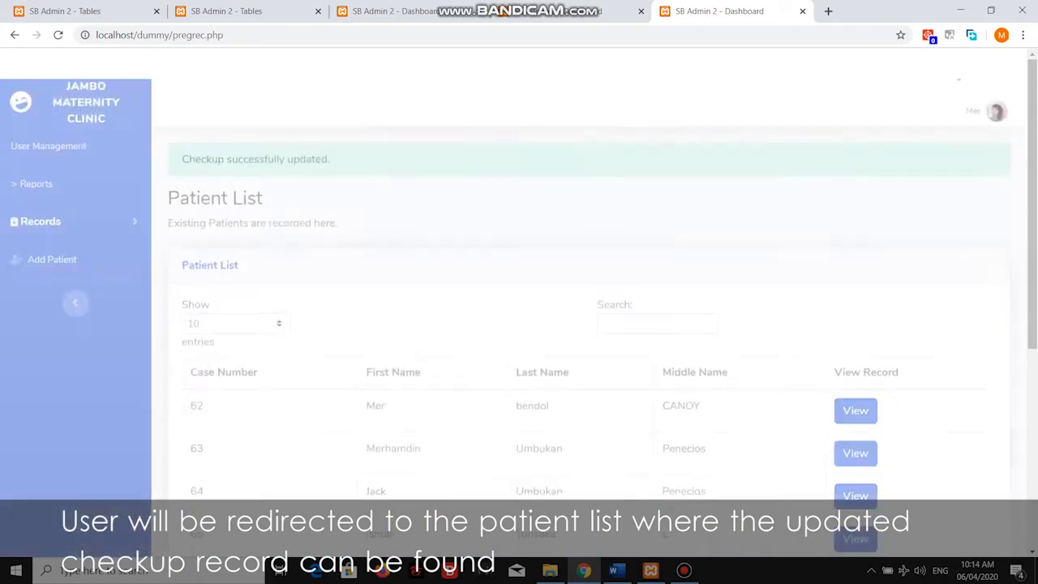
From the Patient List, open the last patient's record after the update confirmation.
drag(329, 128, 182, 128)
click(186, 130)
scroll(567, 324, down, 5)
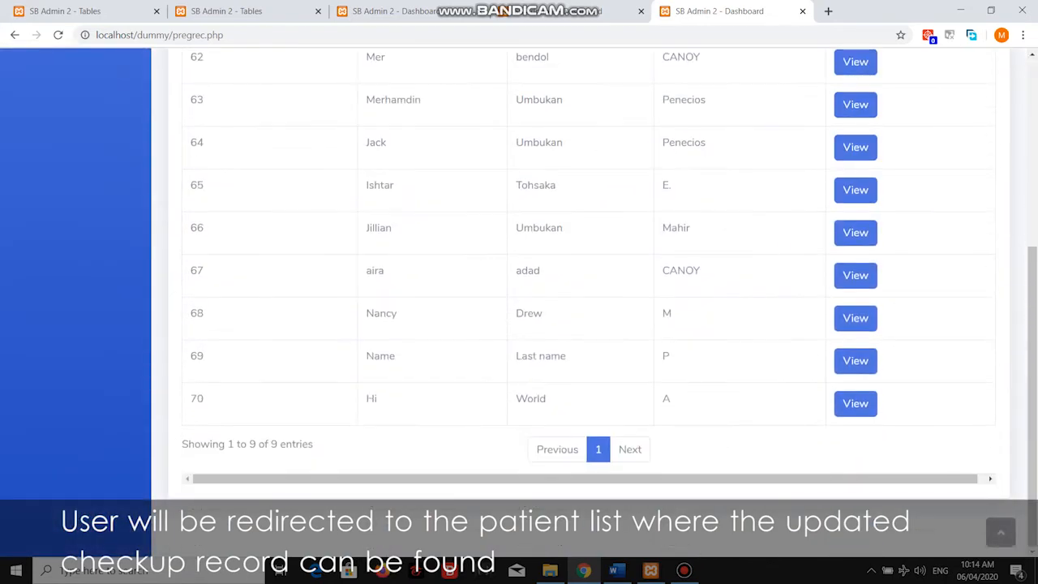
click(856, 403)
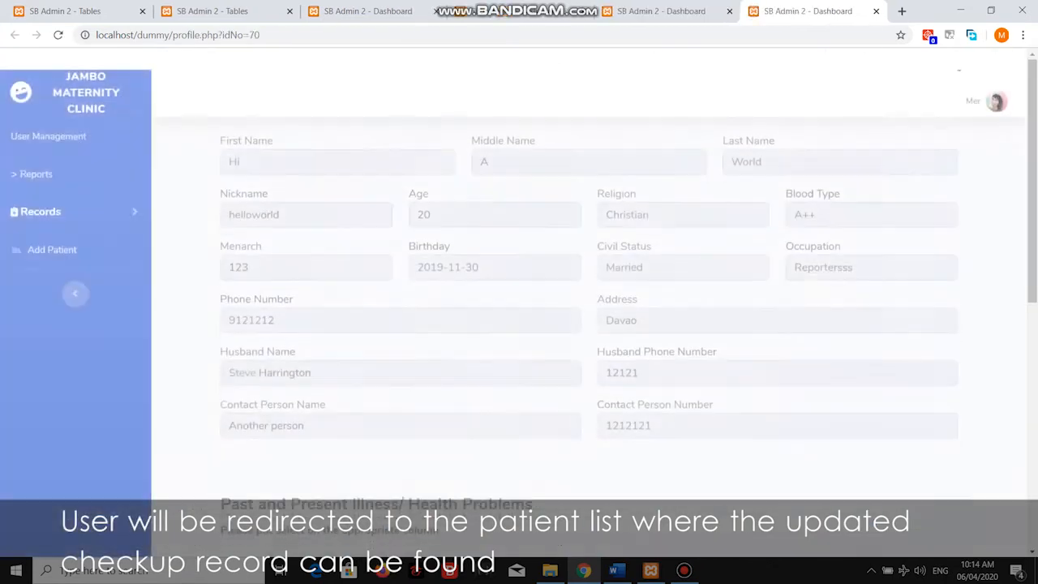
Review the patient's profile details on the record page.
scroll(519, 300, down, 8)
scroll(519, 300, up, 7)
drag(506, 119, 532, 487)
scroll(519, 300, down, 6)
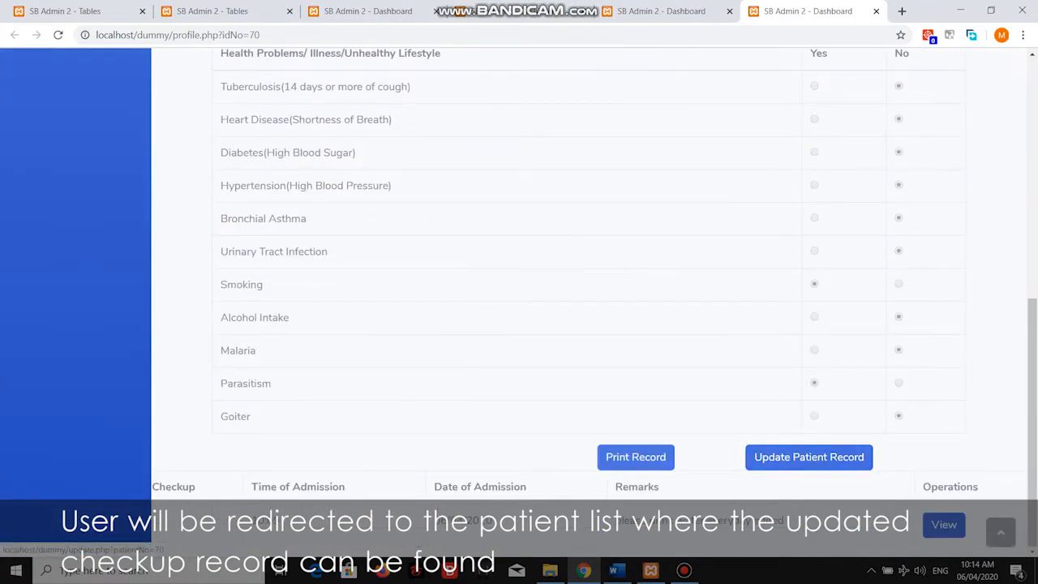
drag(221, 119, 251, 416)
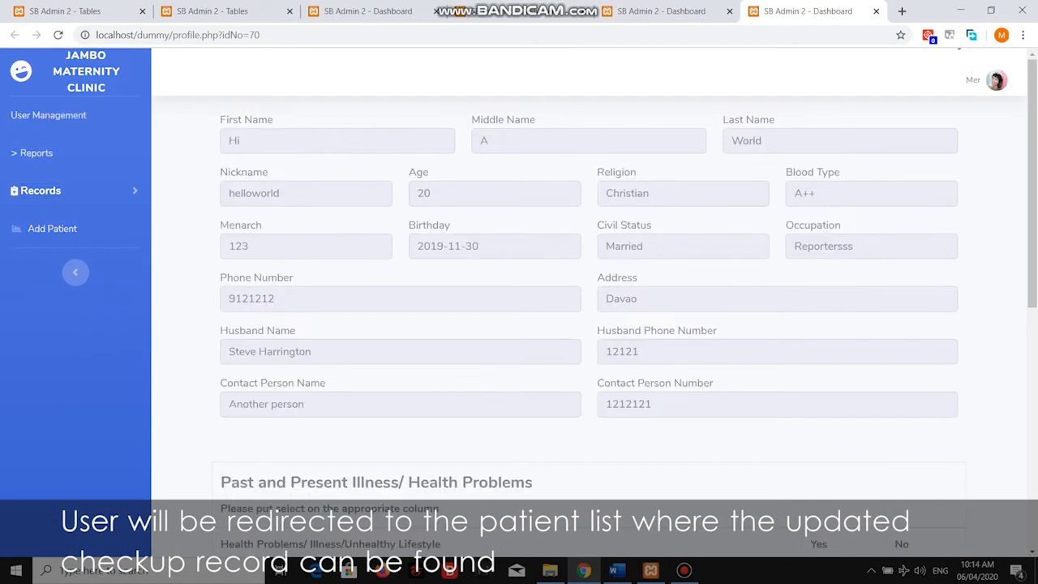
Open the edited checkup row to show its Edema, Remarks and 2020-04-20 TCB date.
scroll(590, 300, down, 5)
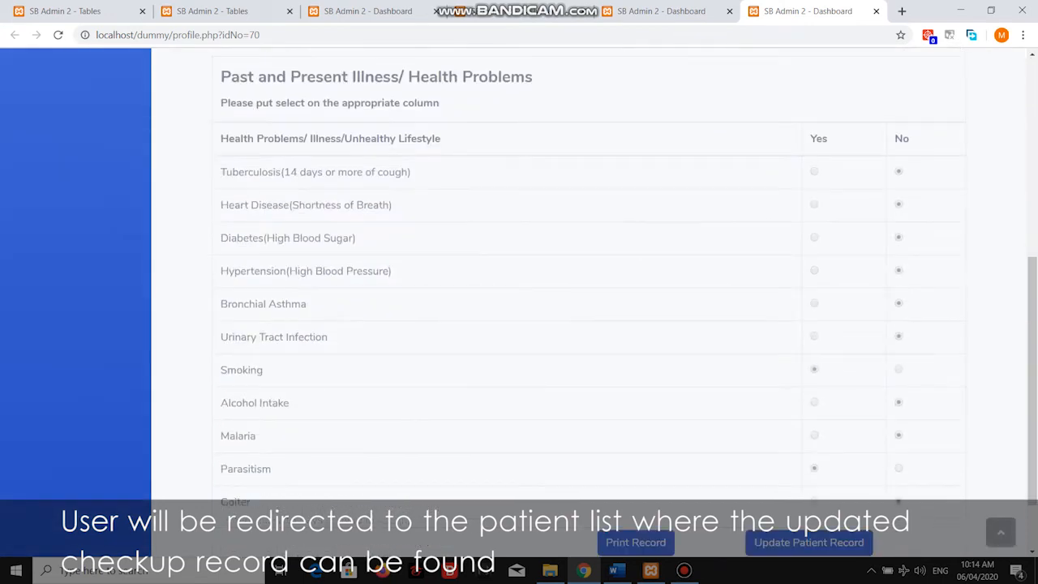
scroll(590, 300, down, 1)
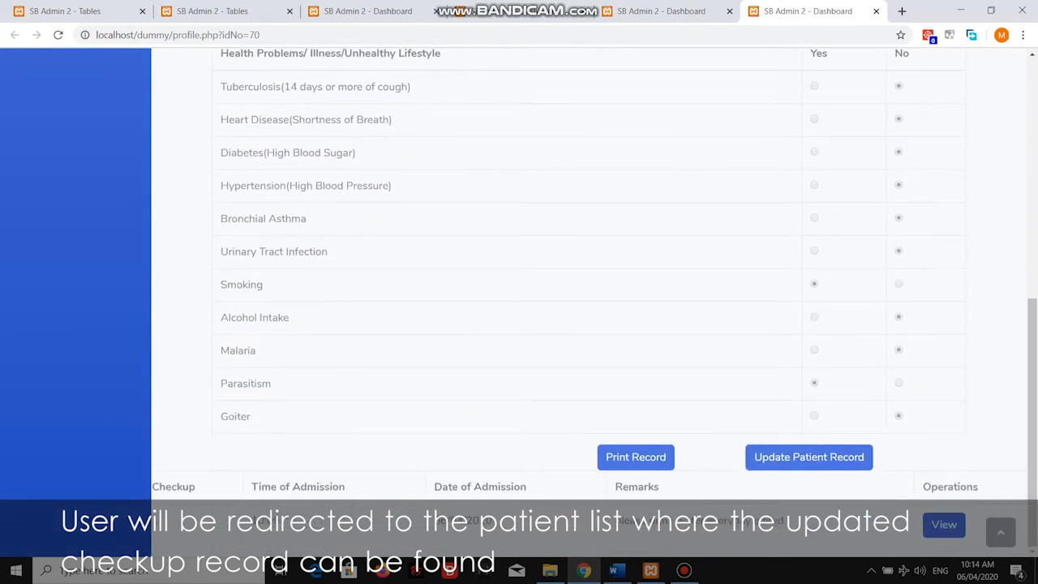
drag(785, 521, 436, 521)
click(944, 524)
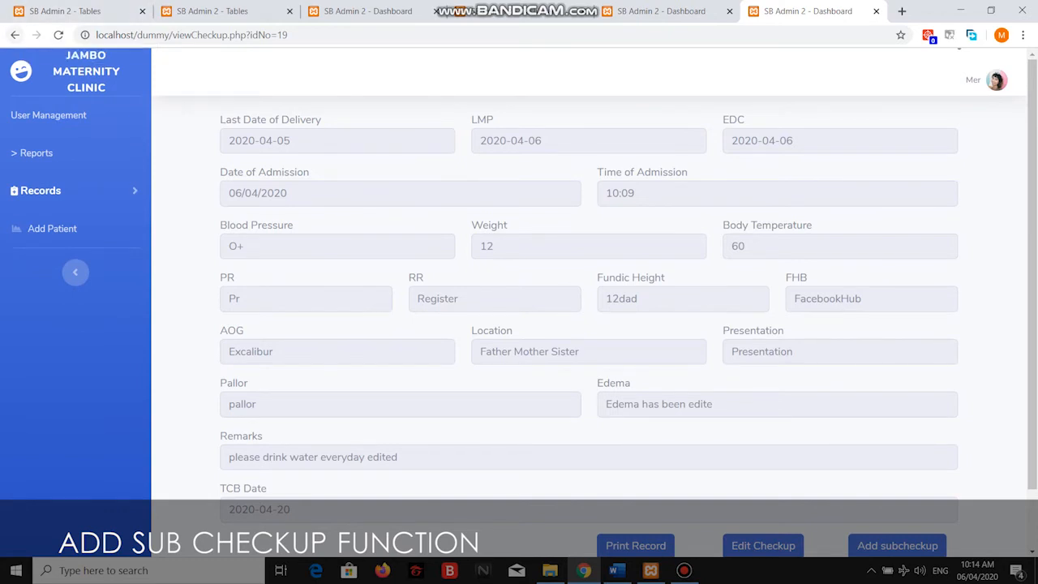
scroll(897, 478, down, 1)
Submit a subcheckup with Remarks 'please drink water everyday following month' and Pallor 'palloraa'.
click(897, 478)
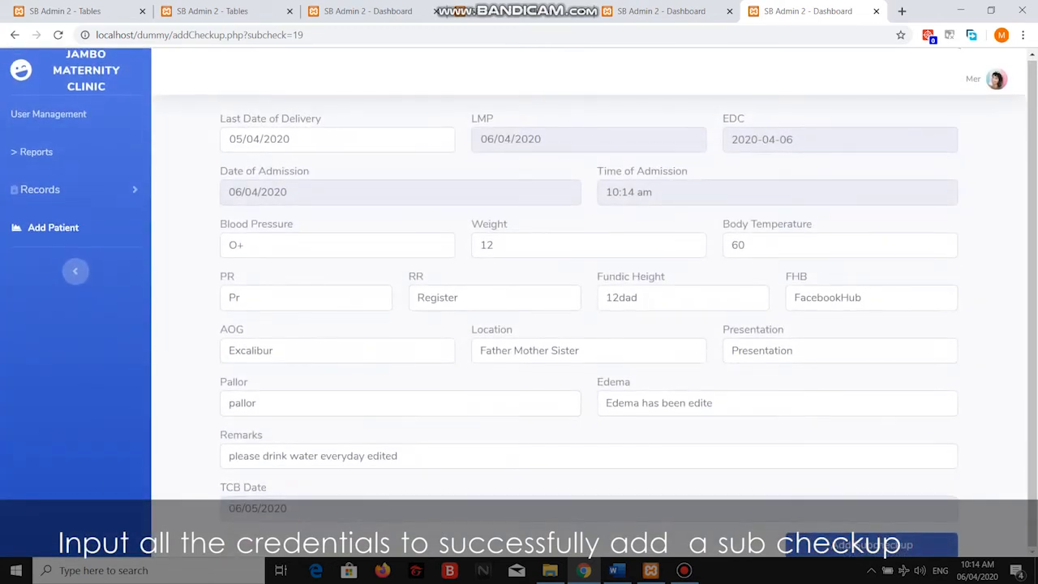
key(Tab)
key(Tab)
key(Tab)
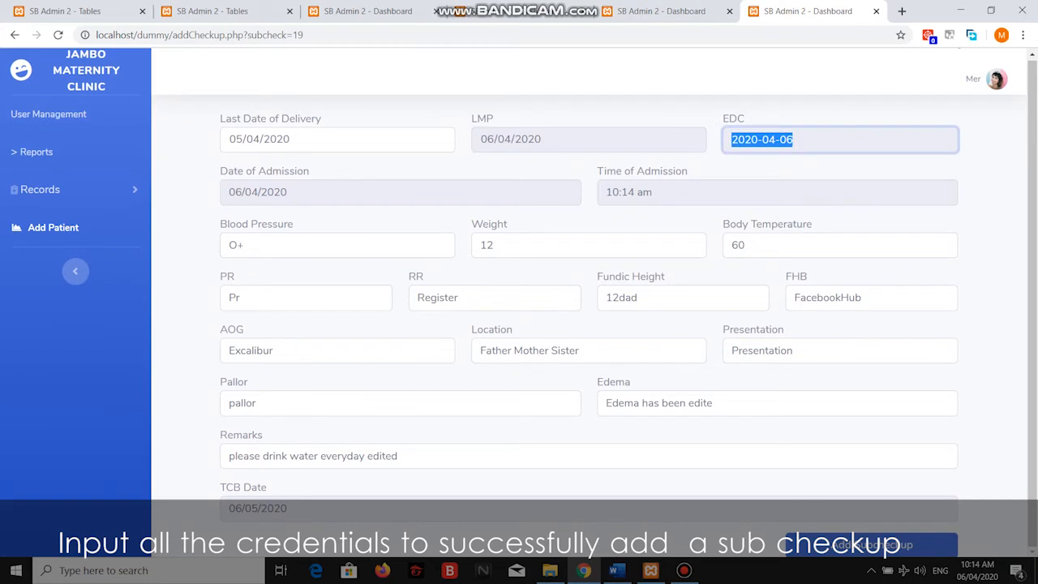
key(Tab)
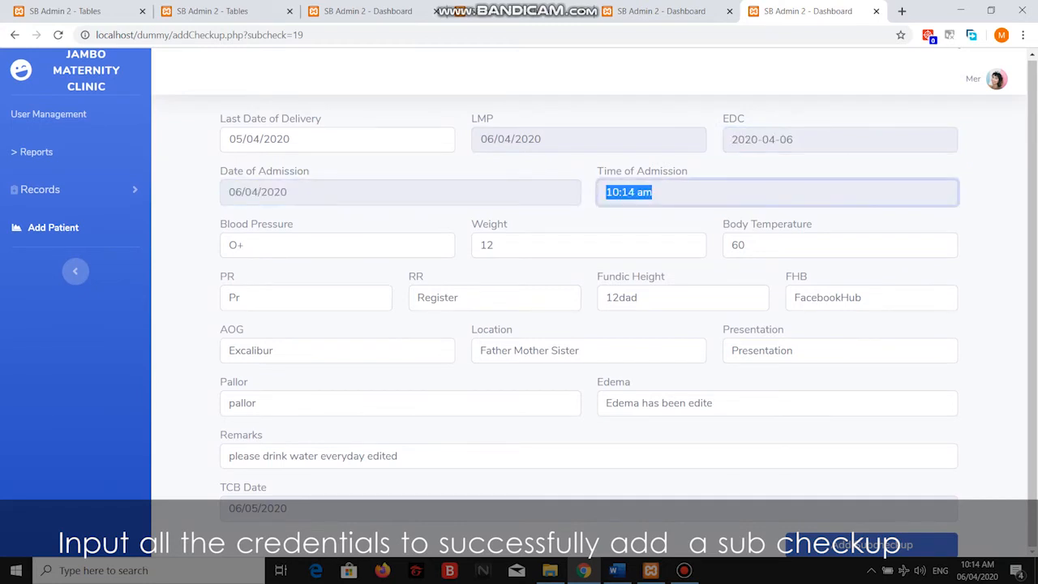
click(398, 456)
key(BackSpace)
key(BackSpace)
key(BackSpace)
text(following month okau)
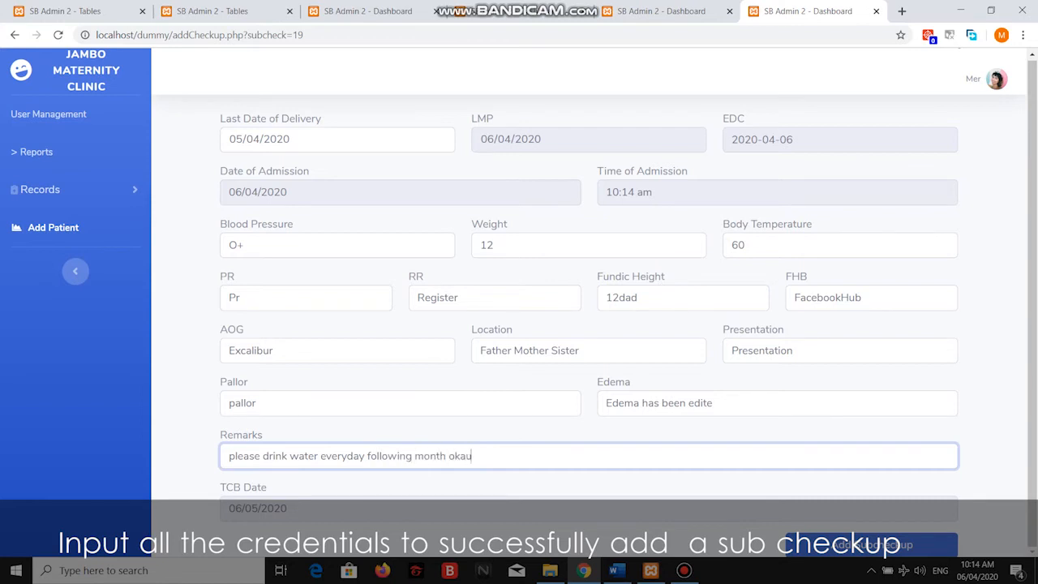
key(BackSpace)
key(BackSpace)
click(259, 403)
text(aa)
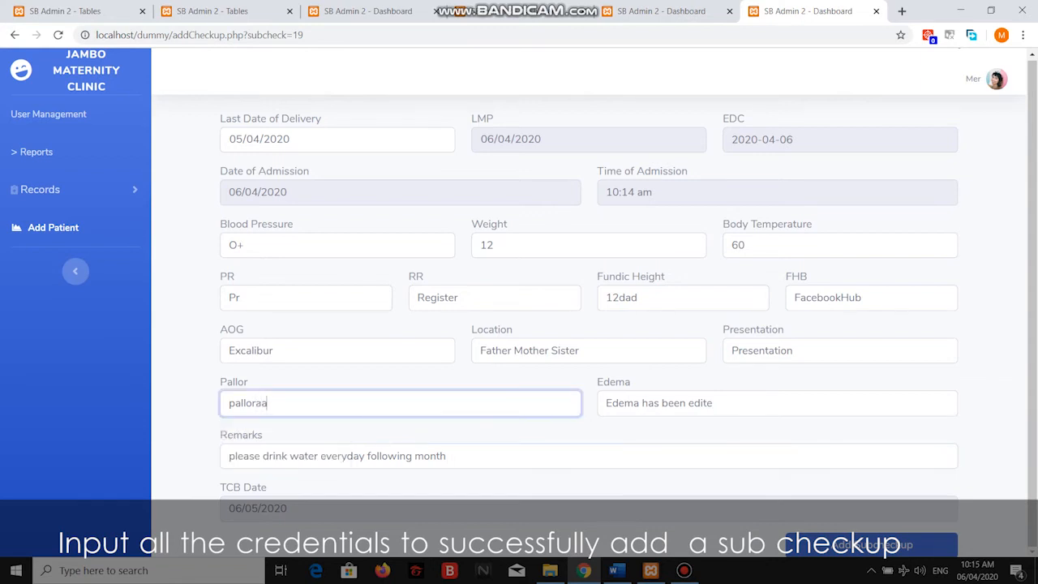
key(Return)
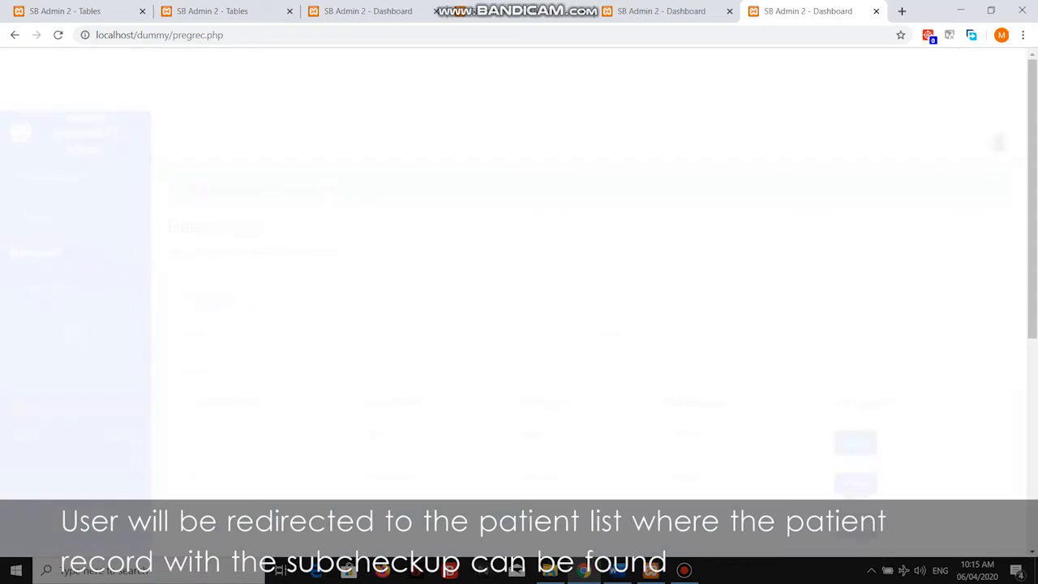
Open the last patient's record after the subcheckup-added confirmation.
triple_click(259, 128)
click(259, 128)
scroll(588, 325, down, 5)
click(856, 403)
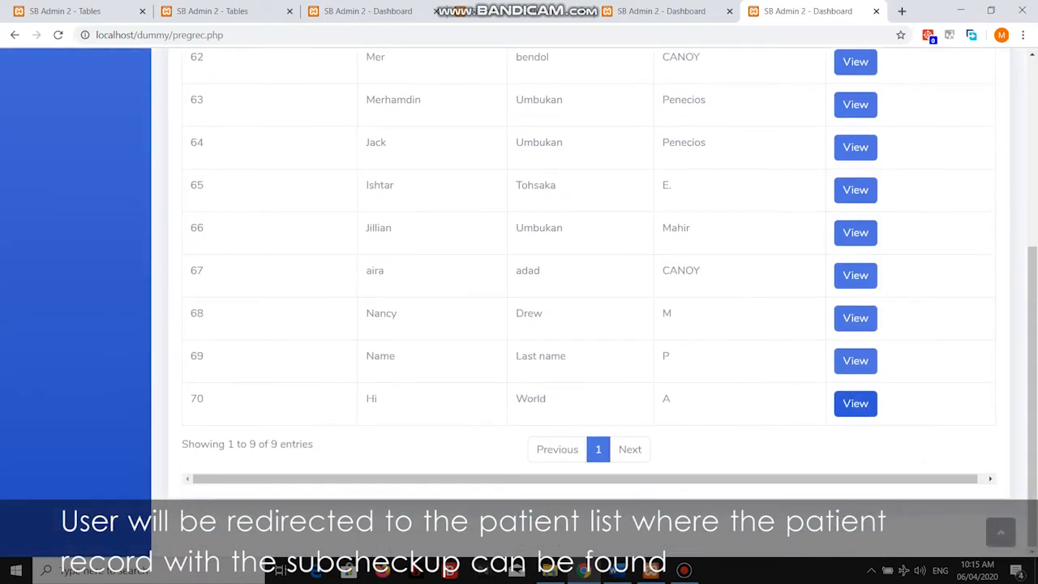
Open the checkup, then its subcheckup showing pallor 'palloraa' and TCB date 06/05/2020.
scroll(519, 309, down, 5)
scroll(519, 308, down, 1)
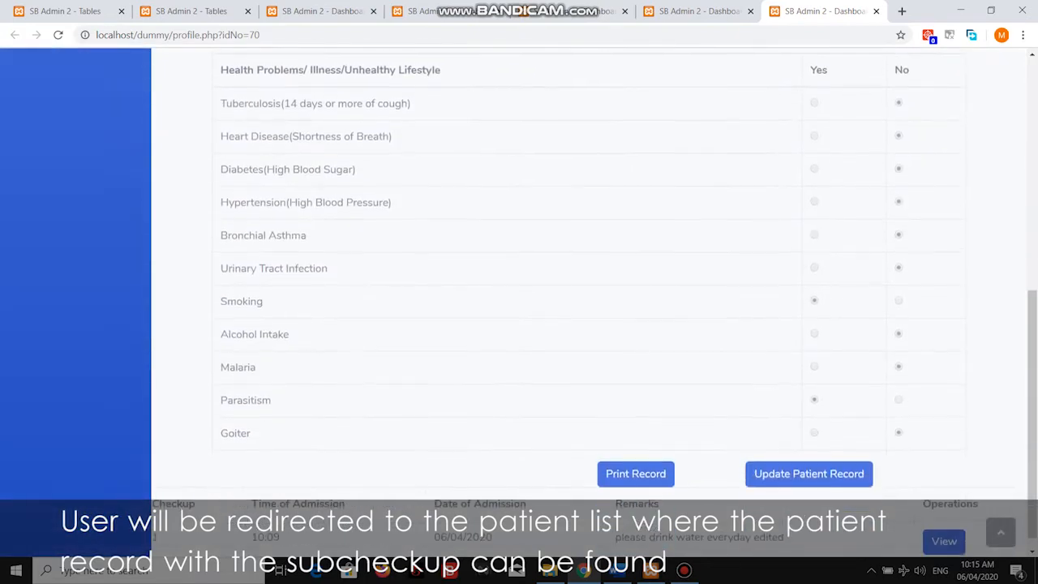
click(944, 525)
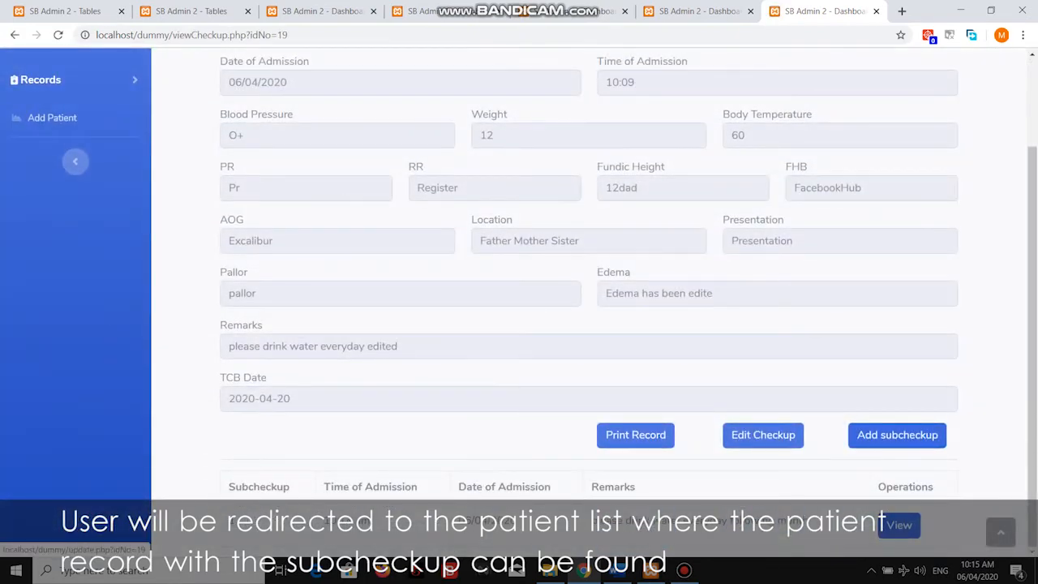
drag(289, 487, 229, 487)
click(229, 487)
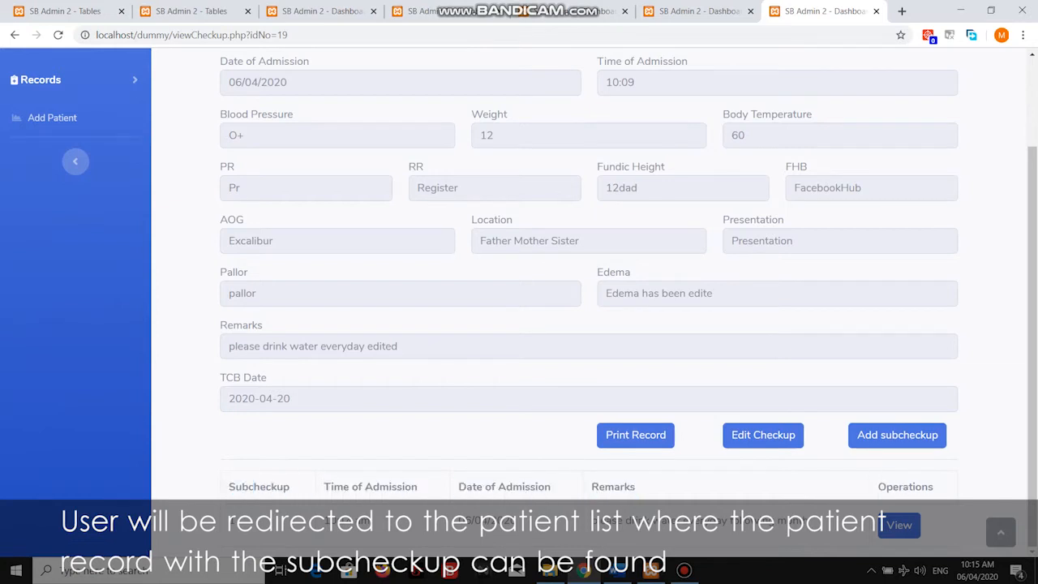
click(899, 525)
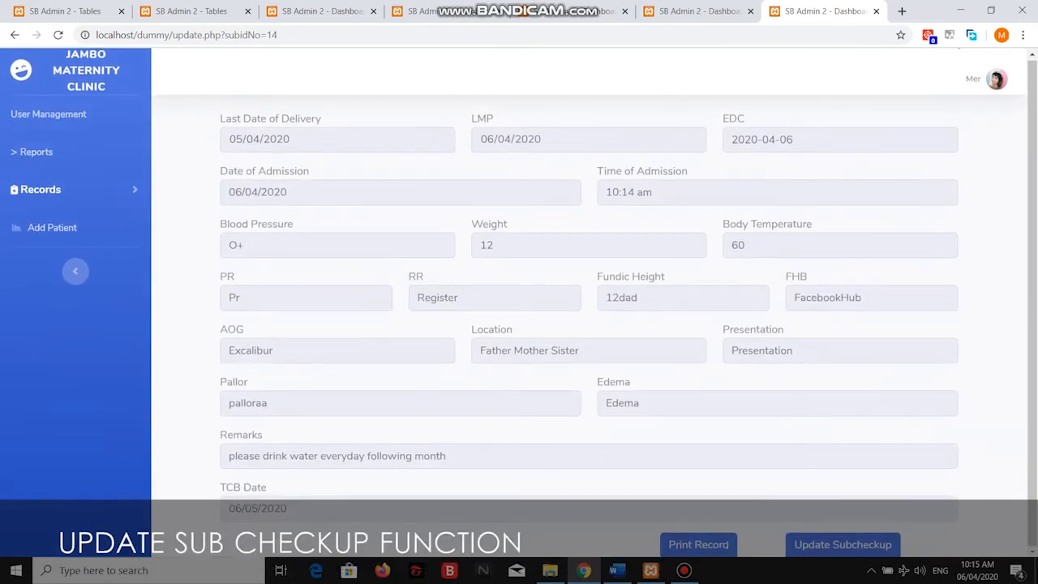
click(843, 545)
scroll(589, 302, down, 1)
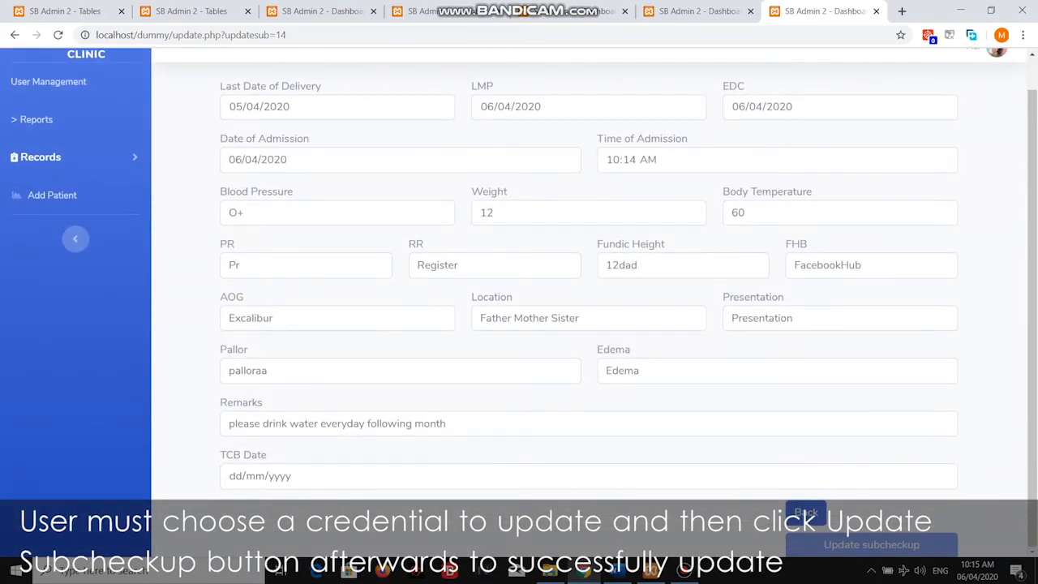
click(673, 371)
text(e)
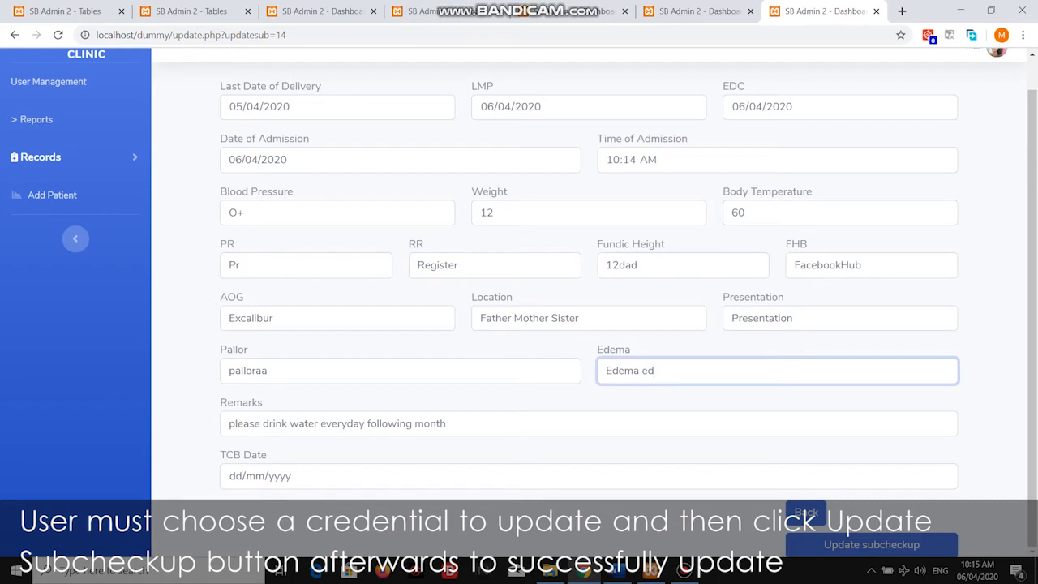
key(BackSpace)
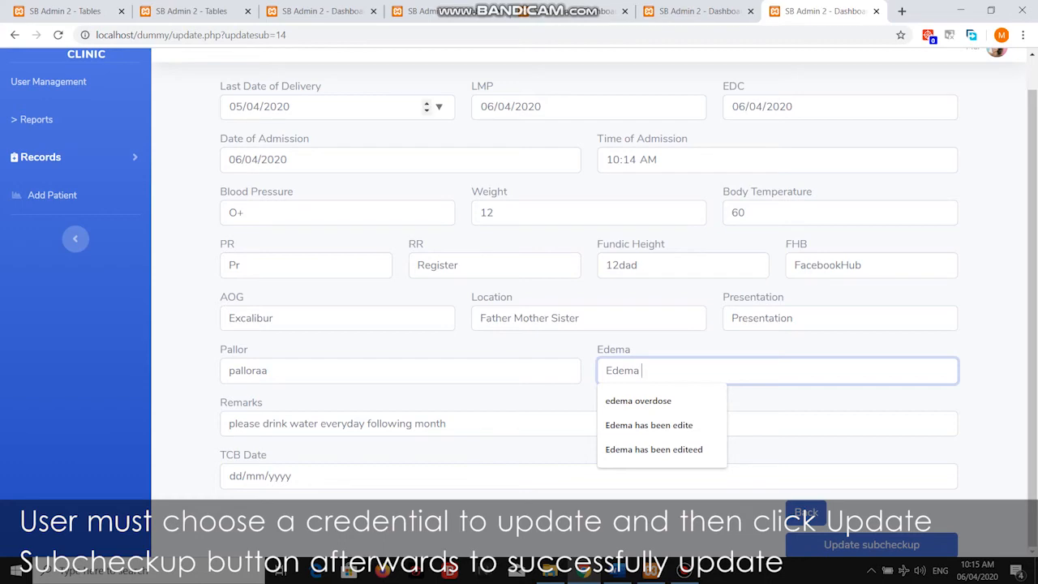
click(15, 36)
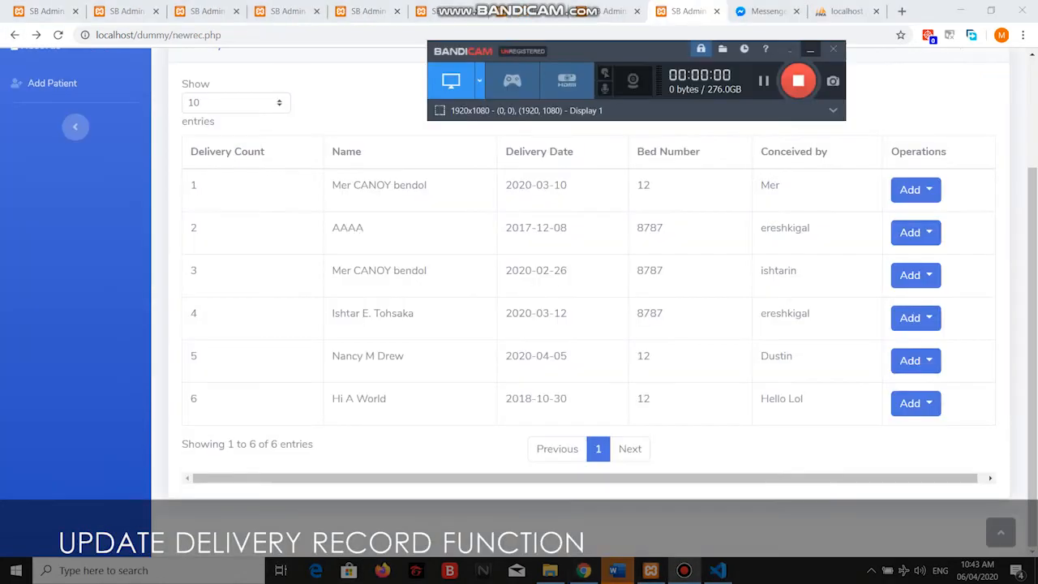
Open the 2018-10-30 delivery record (case 70, bed 12) in its edit form.
click(916, 403)
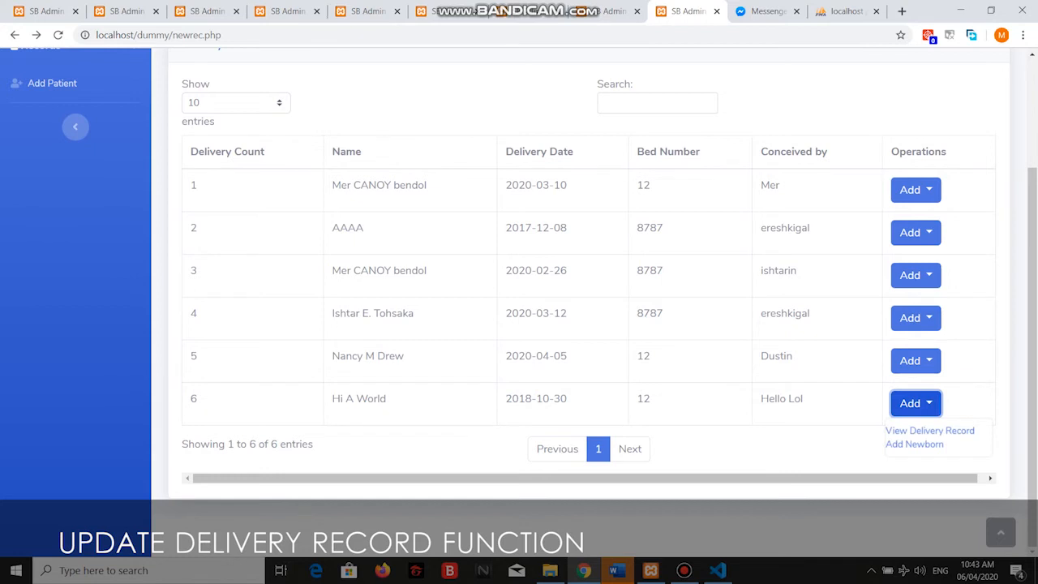
click(930, 431)
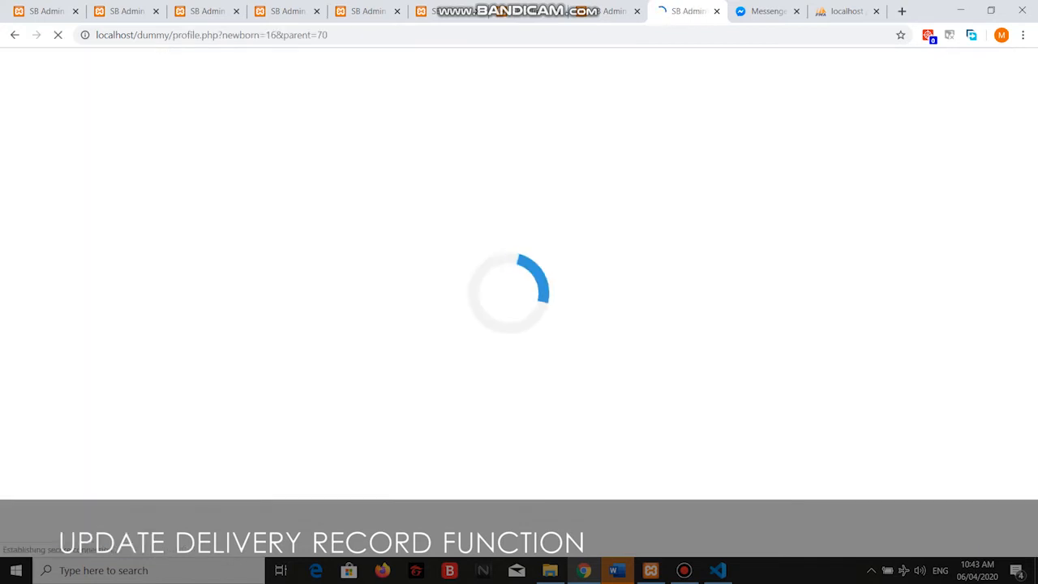
scroll(589, 301, down, 7)
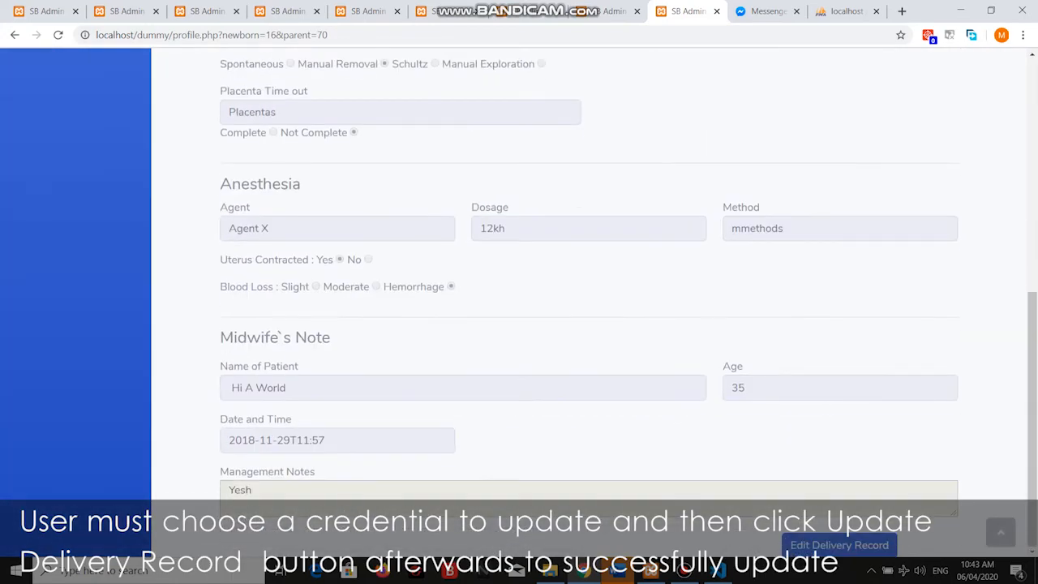
click(840, 545)
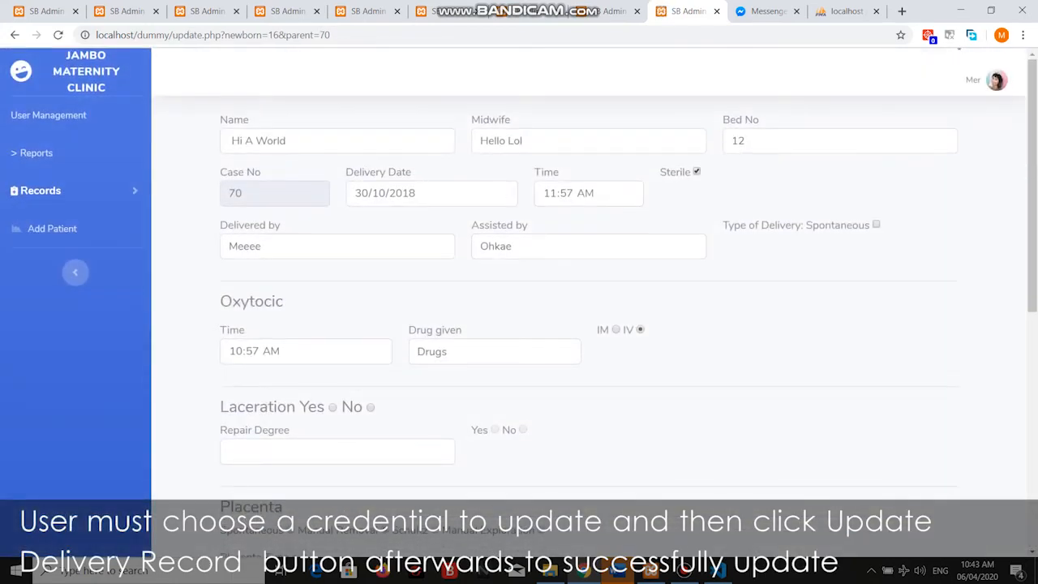
Replace the Method value with 'dfdf' and attempt to save the delivery record.
scroll(369, 320, down, 2)
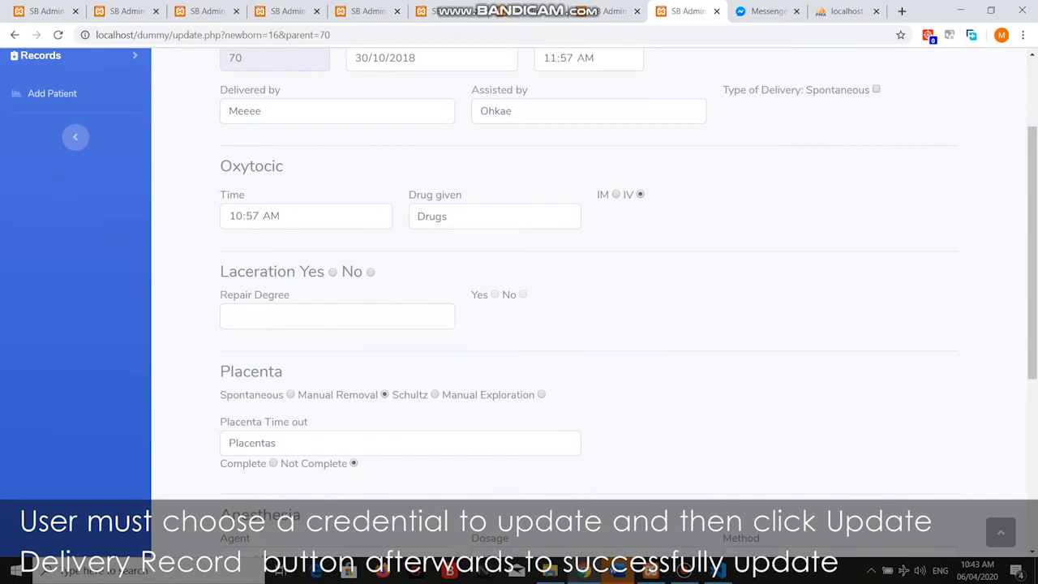
click(338, 316)
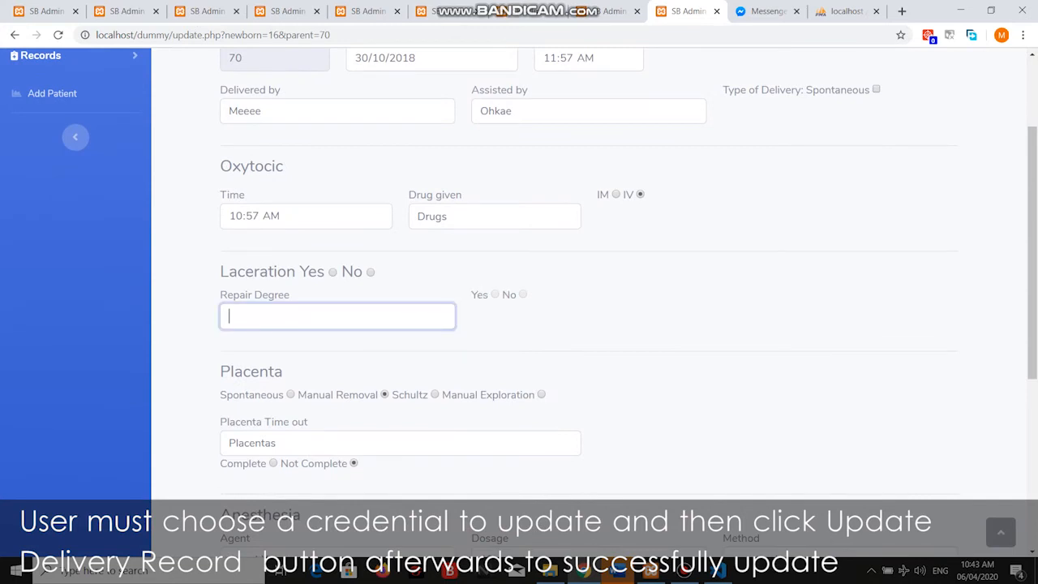
scroll(519, 316, down, 4)
scroll(590, 276, up, 2)
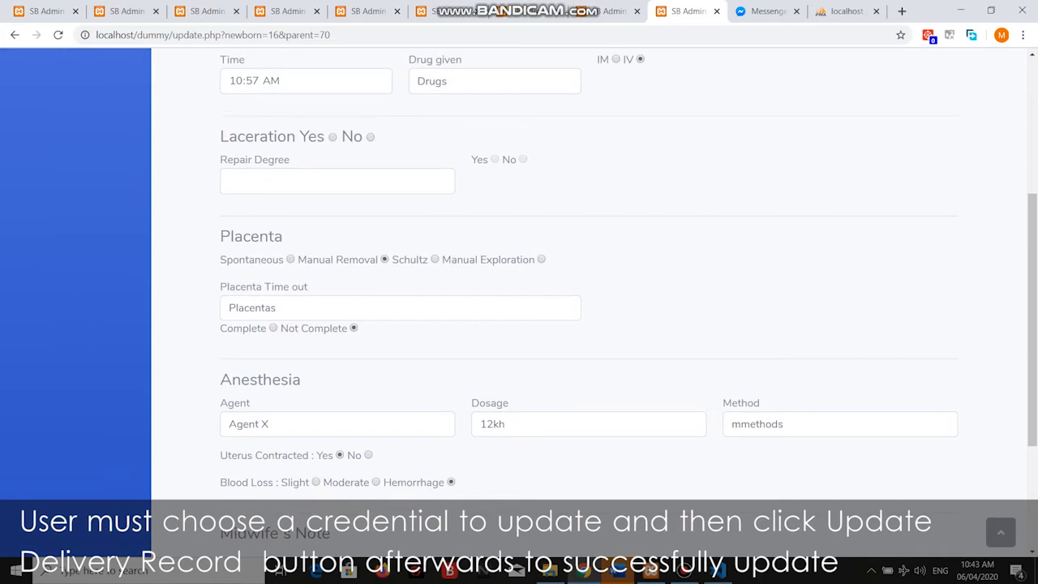
double_click(782, 425)
text(dfdf)
scroll(782, 425, down, 3)
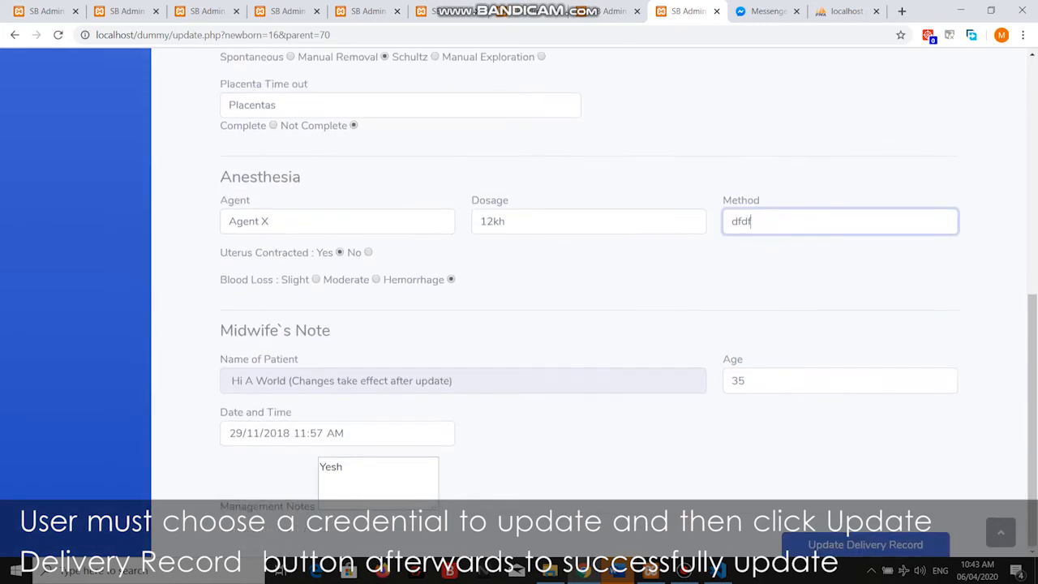
click(867, 545)
Mark laceration as Yes, enter repair degree 'df', and mark the repair Yes.
scroll(590, 292, up, 4)
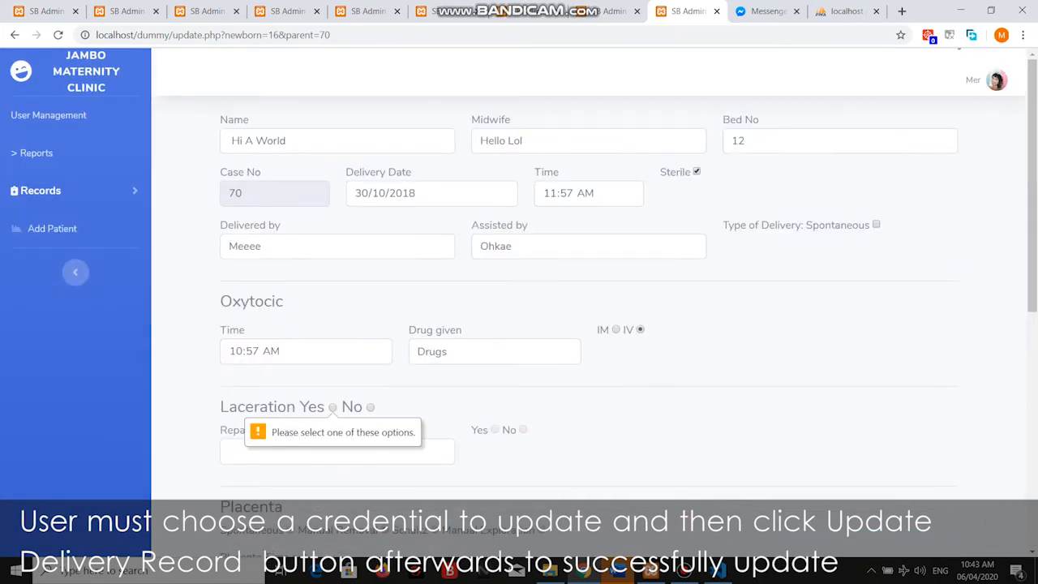
click(370, 408)
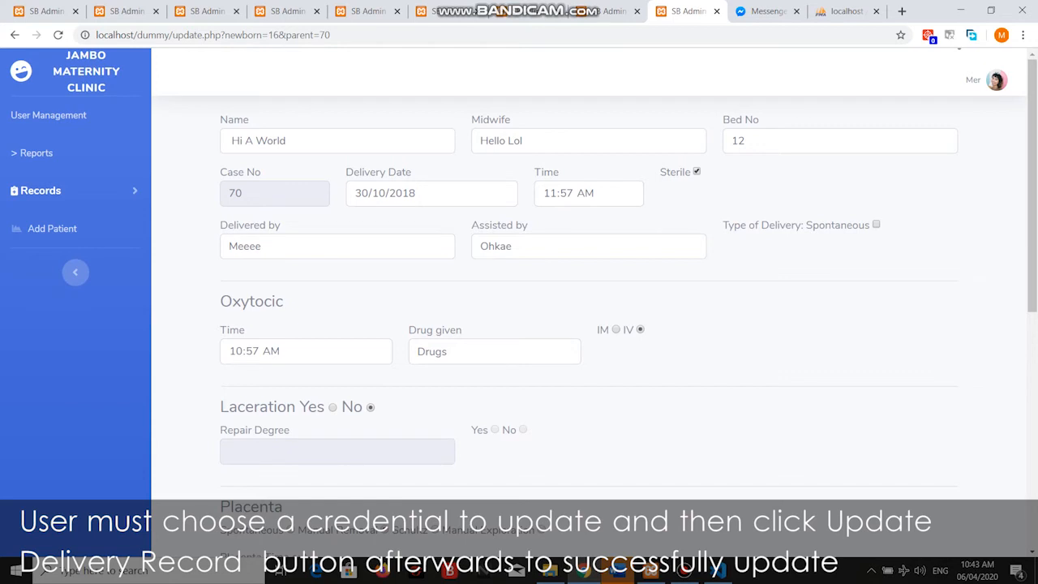
click(333, 407)
click(336, 451)
text(dfdf)
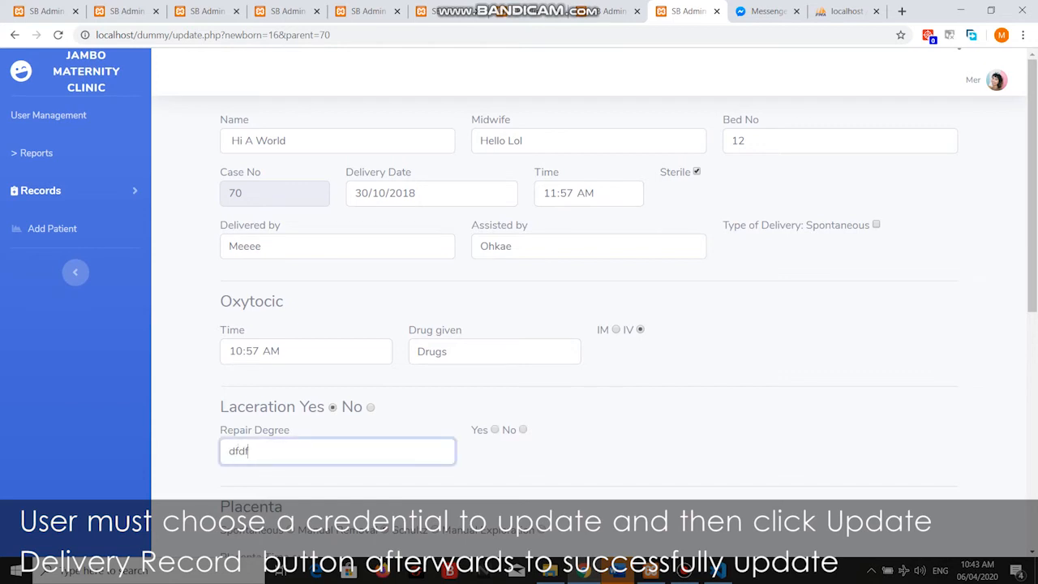
click(494, 429)
Replace the Management Notes with 'edited' and save the delivery record.
scroll(591, 292, down, 1)
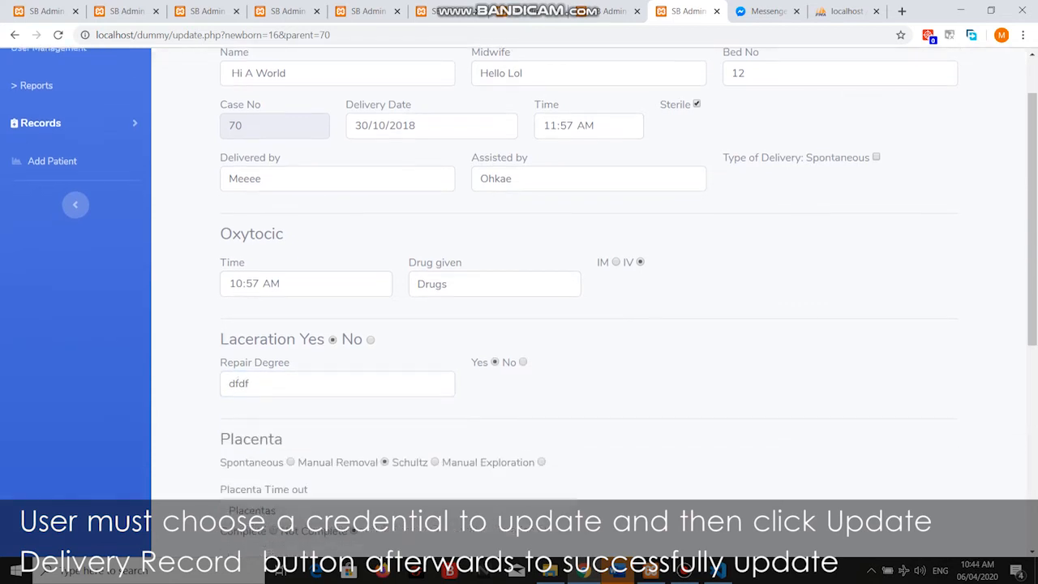
scroll(590, 292, down, 4)
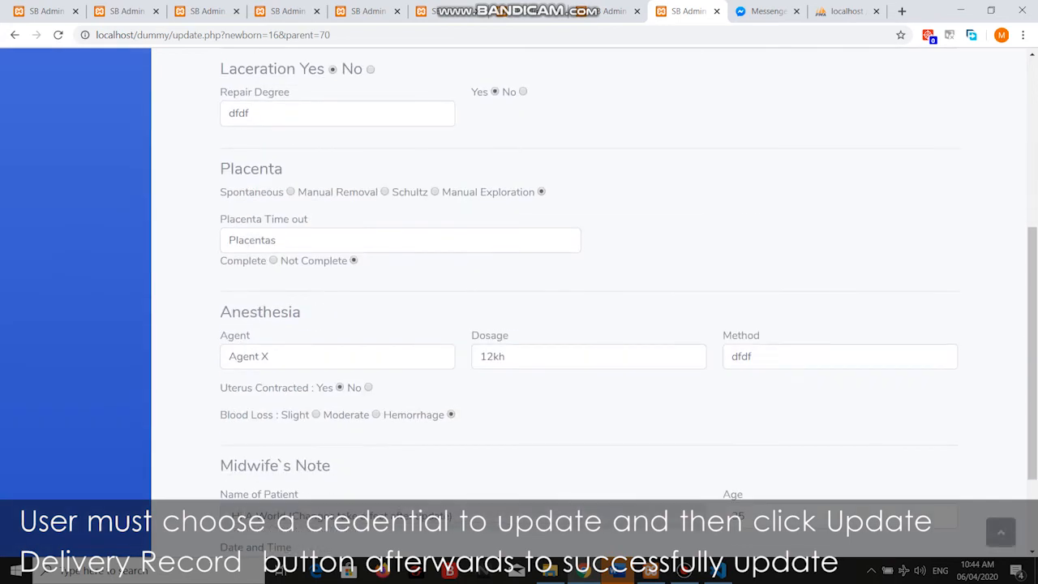
scroll(591, 292, down, 2)
click(378, 479)
text(adada)
key(ctrl+a)
text(ed)
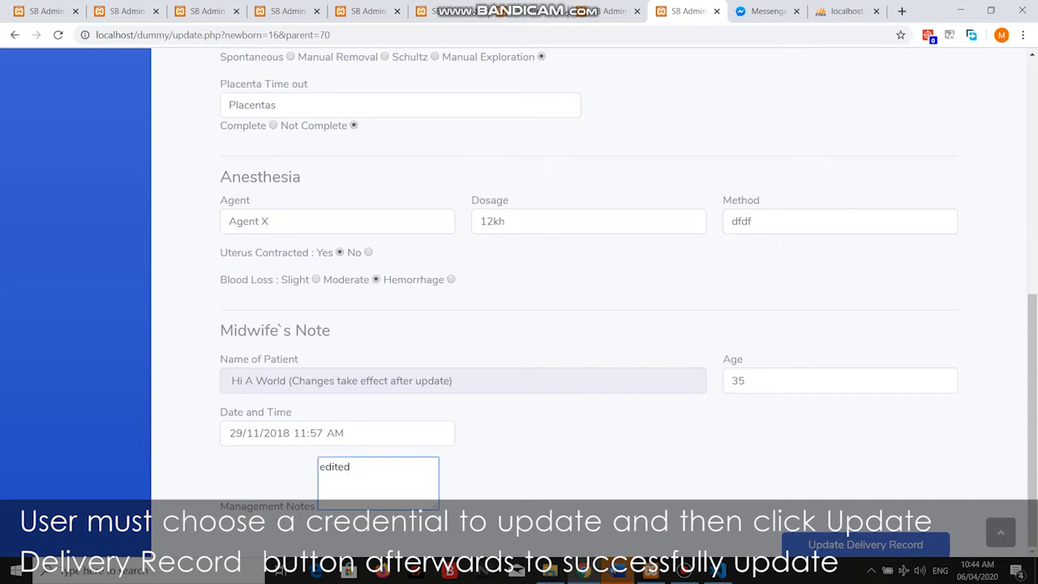
click(865, 544)
scroll(588, 308, down, 2)
scroll(588, 308, up, 2)
scroll(588, 308, down, 2)
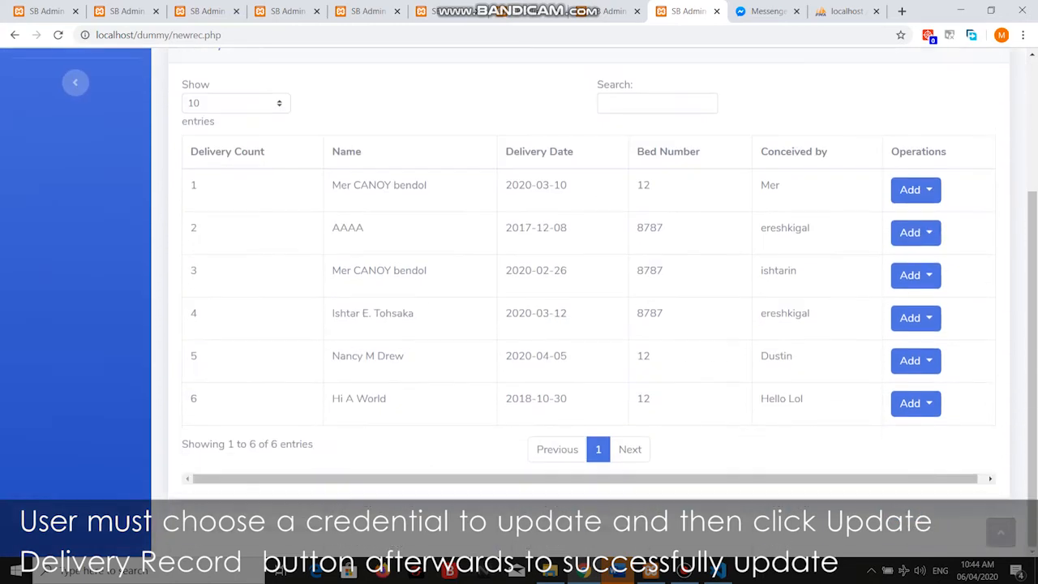
View the saved 2018-10-30 delivery record, then return to the Delivery List.
click(916, 403)
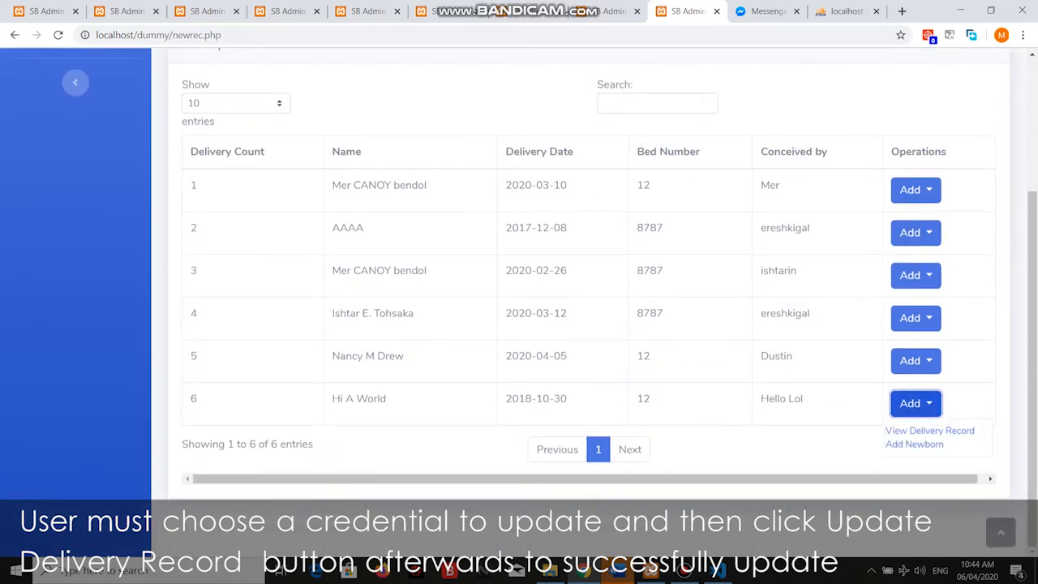
click(930, 430)
scroll(588, 308, down, 6)
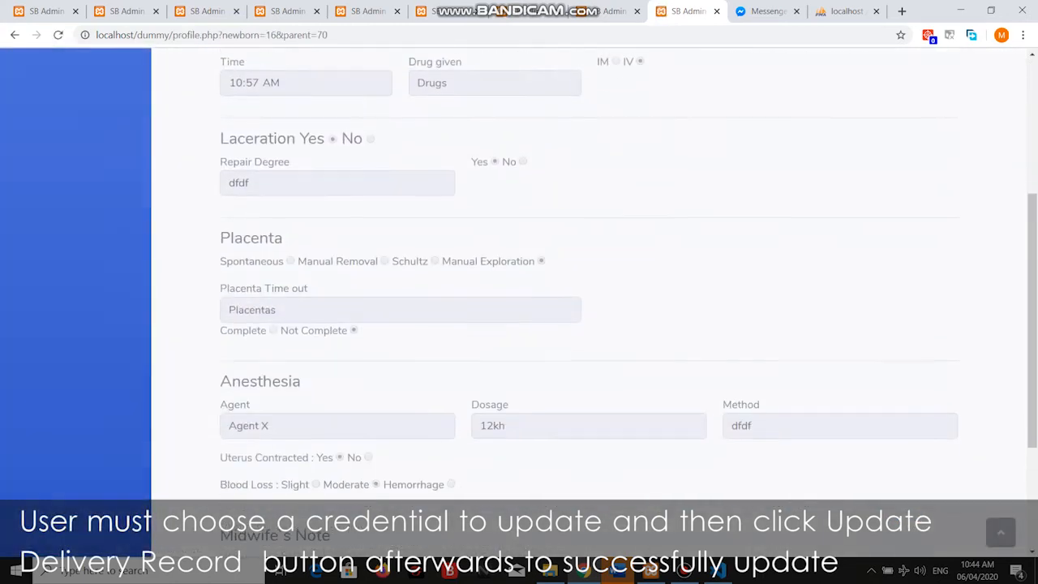
scroll(588, 309, down, 3)
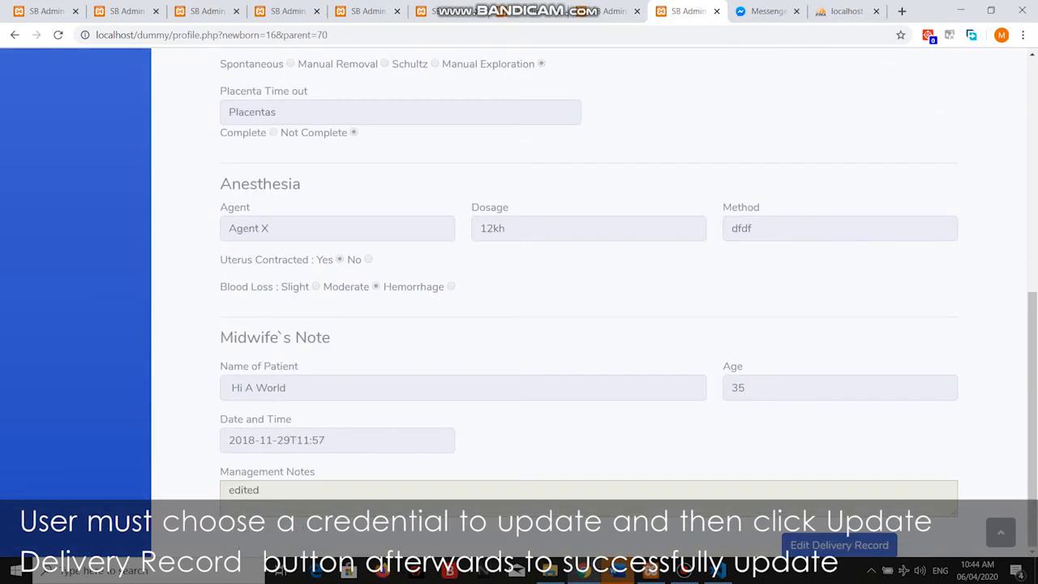
scroll(588, 308, up, 6)
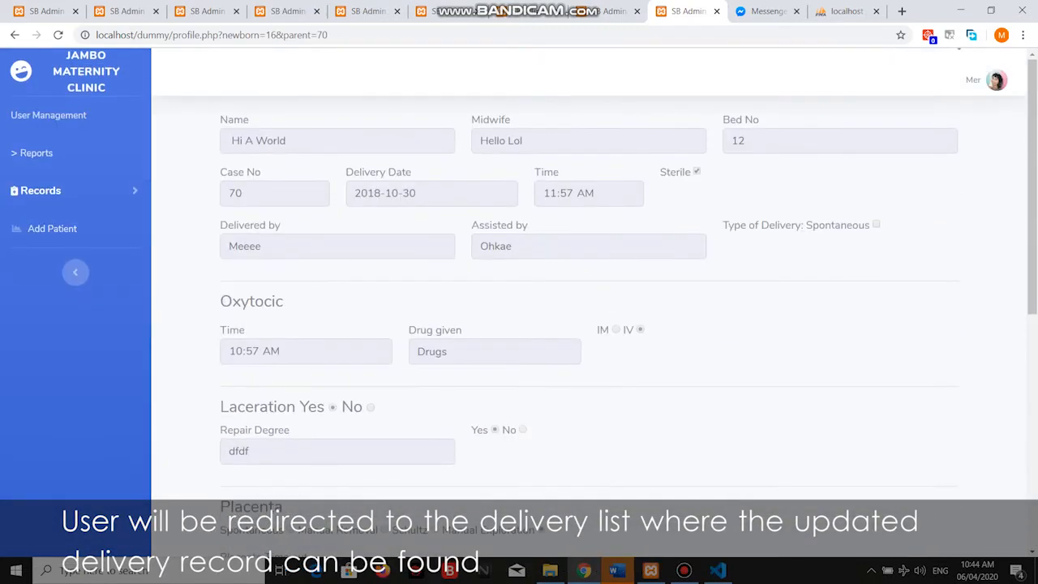
click(14, 35)
scroll(588, 308, down, 3)
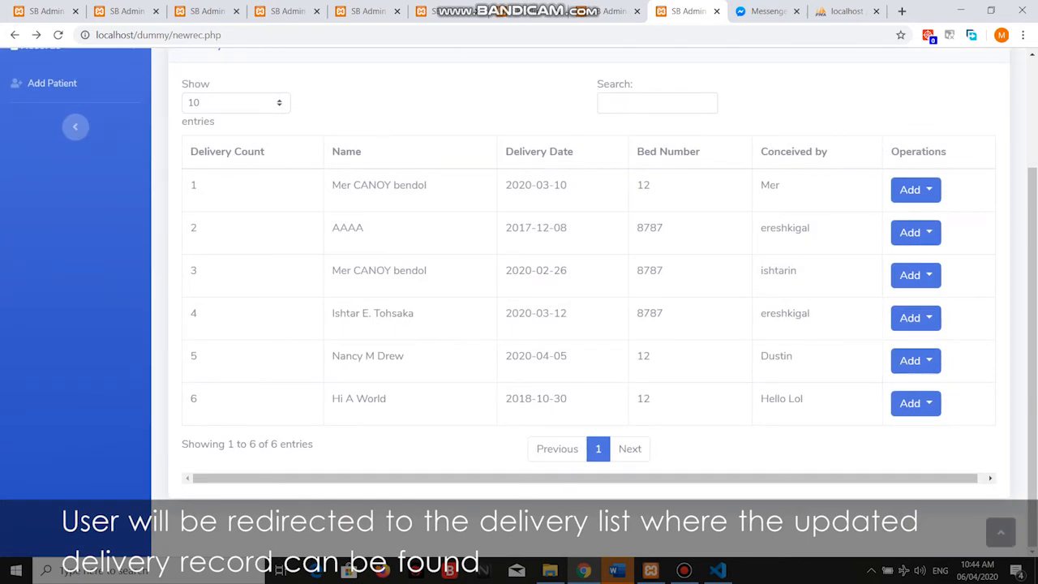
Reopen the record for editing, clear Drug given, try updating, then go back to the Delivery List.
click(915, 403)
click(930, 431)
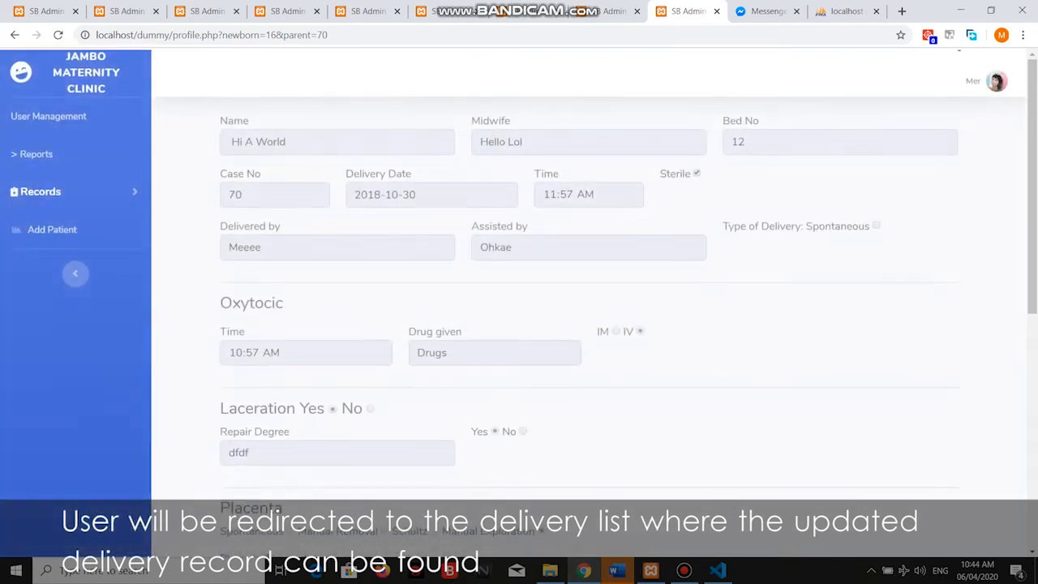
scroll(588, 284, down, 10)
click(840, 545)
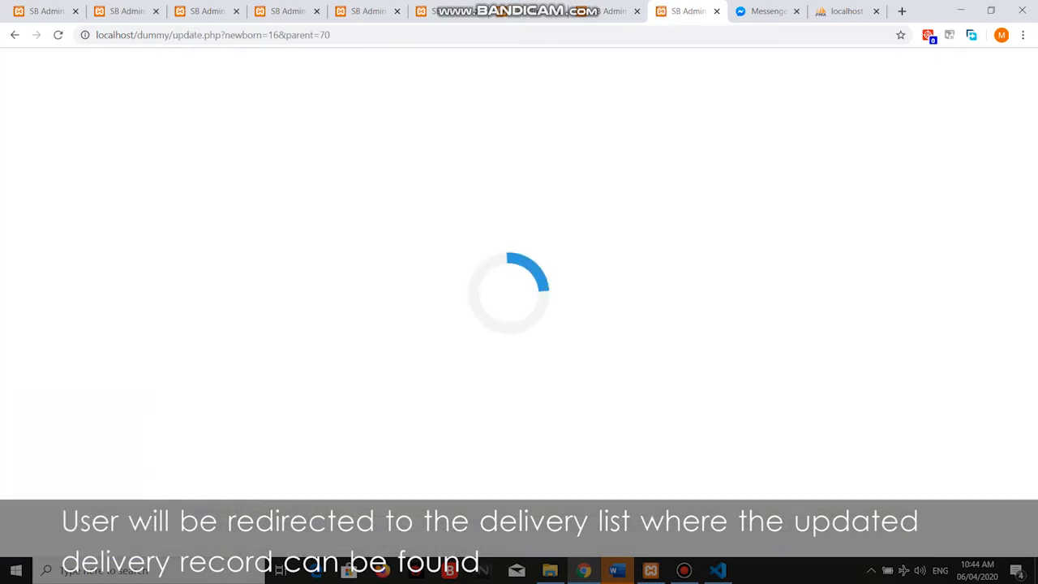
key(BackSpace)
scroll(588, 325, down, 10)
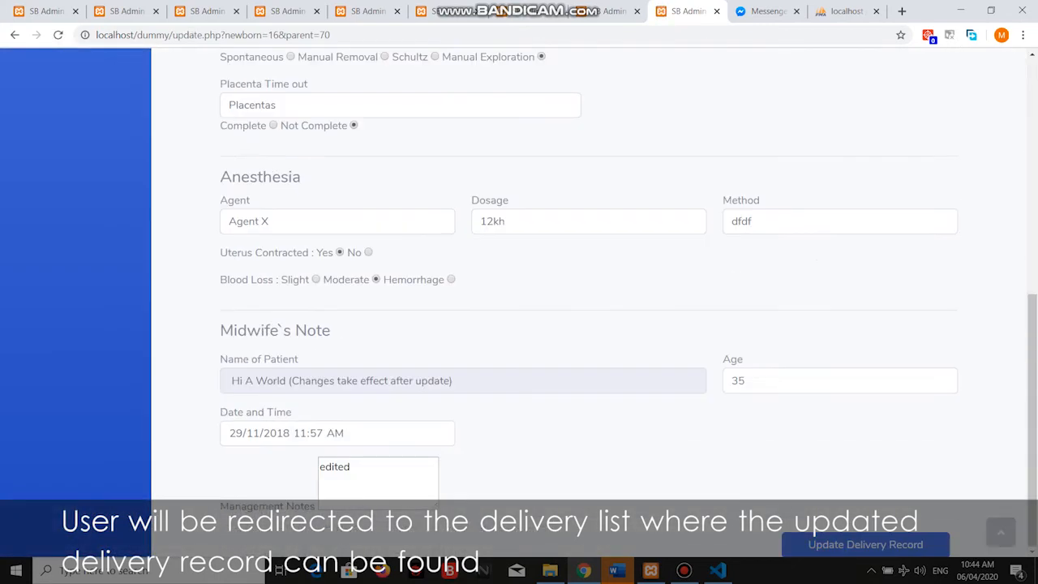
click(867, 545)
click(496, 263)
click(14, 35)
click(14, 35)
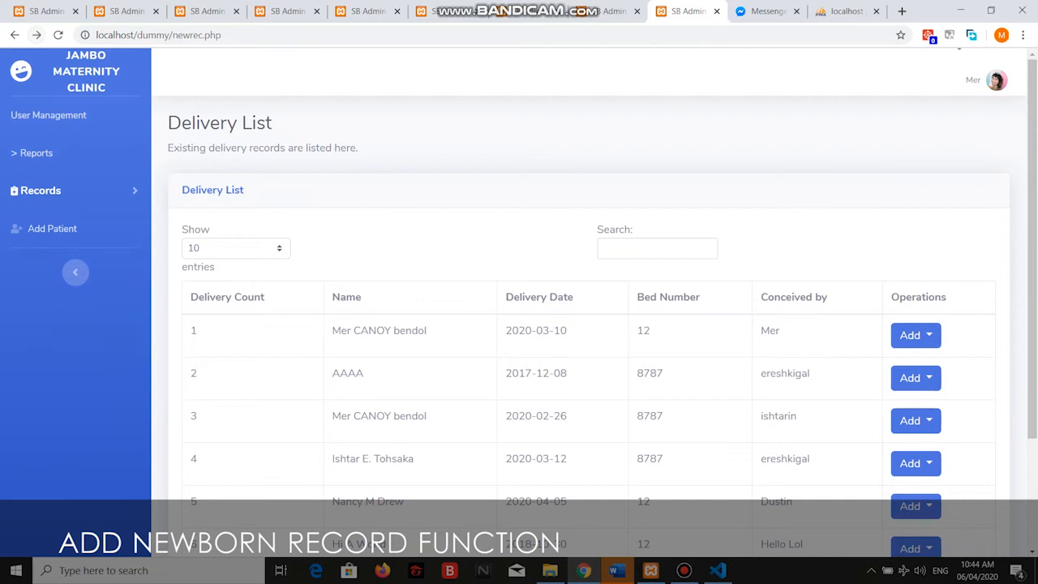
Add a newborn to the Hi A World delivery named Hello A Worlds.
scroll(588, 324, down, 2)
click(915, 403)
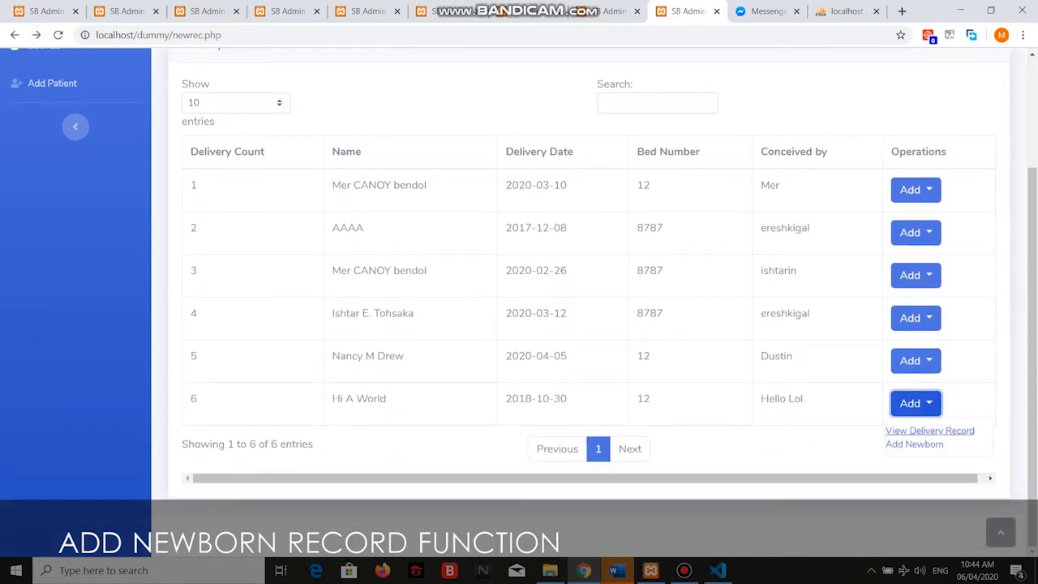
click(910, 443)
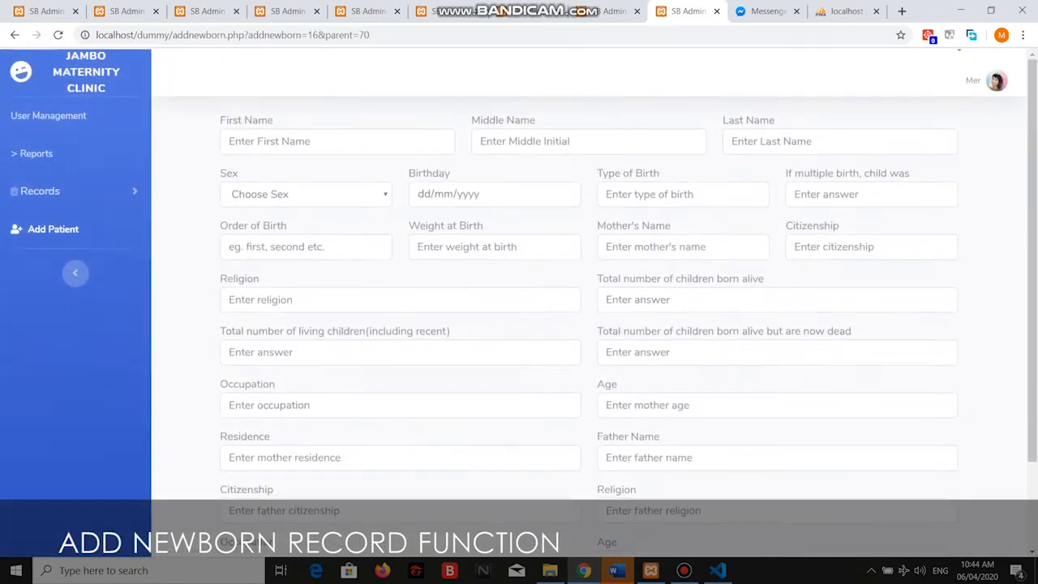
click(338, 141)
key(Down)
key(Down)
key(Down)
key(Down)
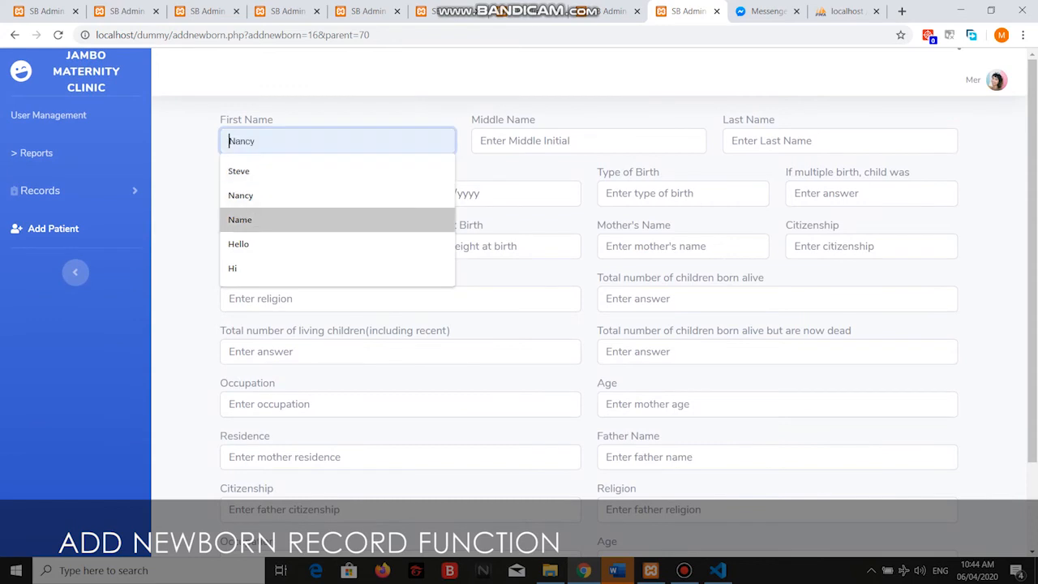
key(Return)
key(Tab)
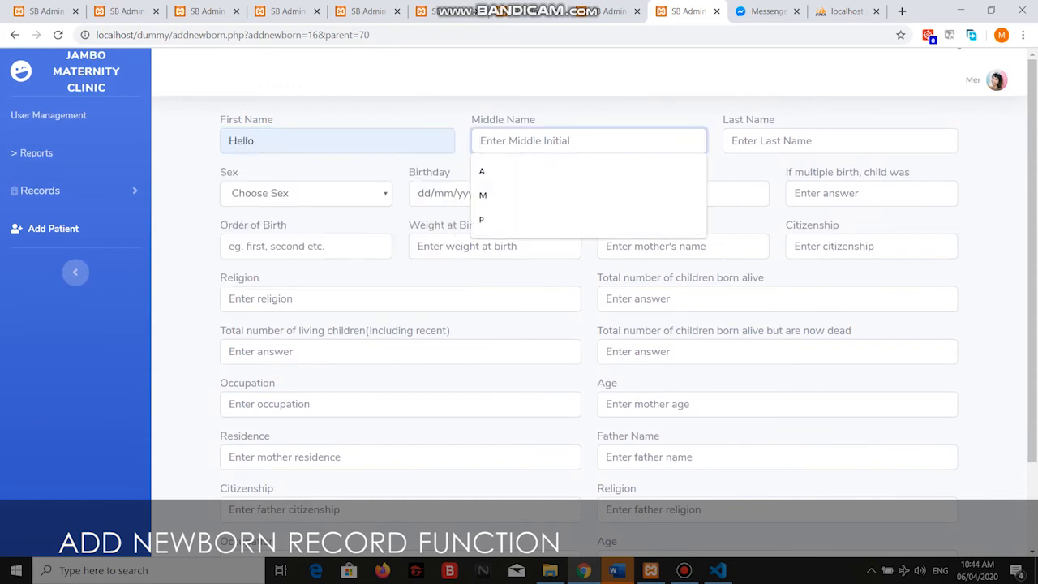
key(Down)
key(Return)
key(Tab)
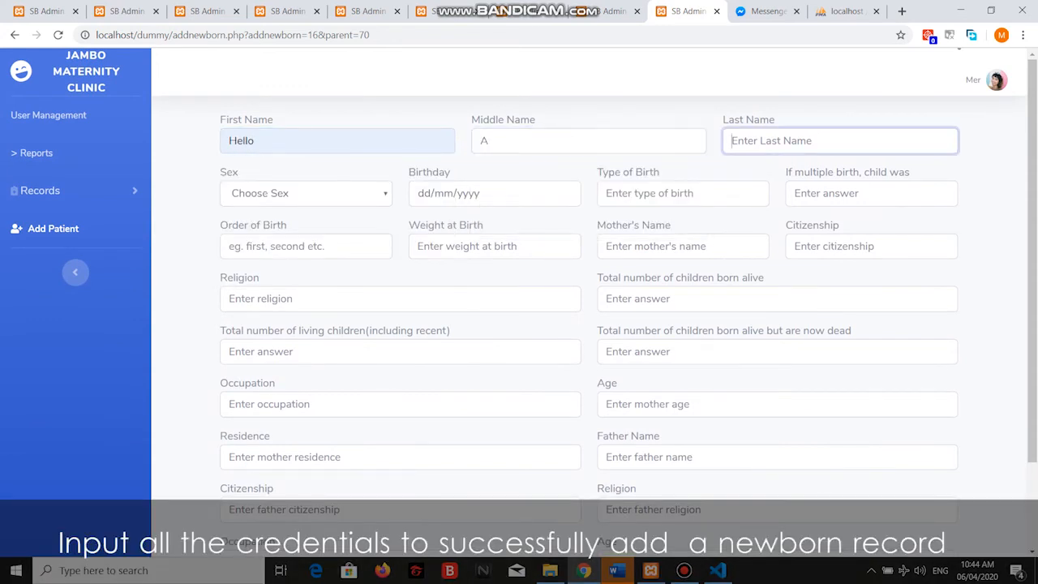
text(Wor)
key(Down)
key(Return)
text(s)
key(Tab)
Set sex Male, birthday 29/10/2018, Cesarean birth, multiple birth 3, first in order, weight 60kg.
key(m)
key(Tab)
text(29/10/2019)
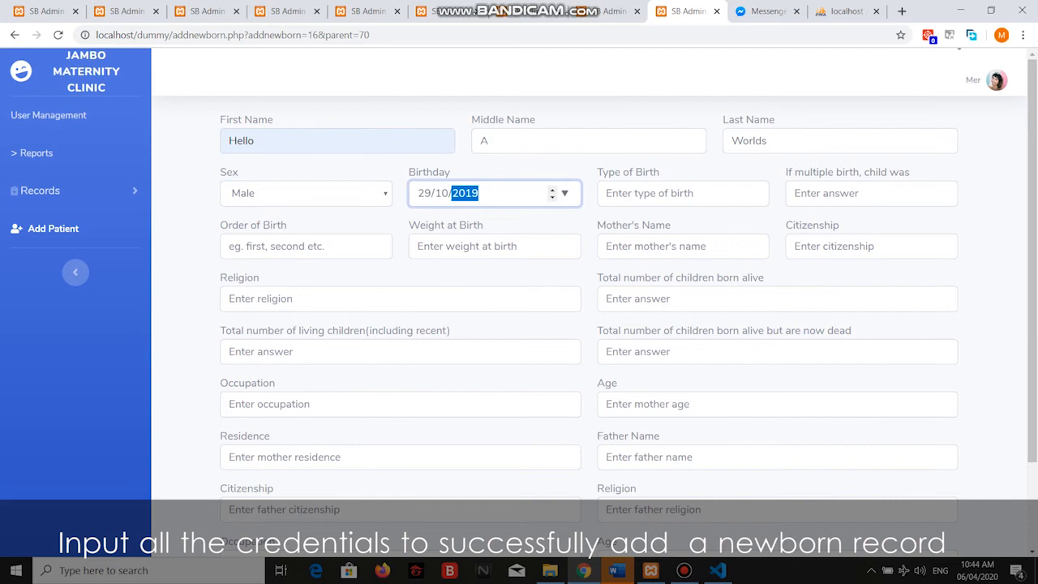
key(Tab)
key(Down)
key(Down)
key(Return)
key(Tab)
key(Down)
key(Down)
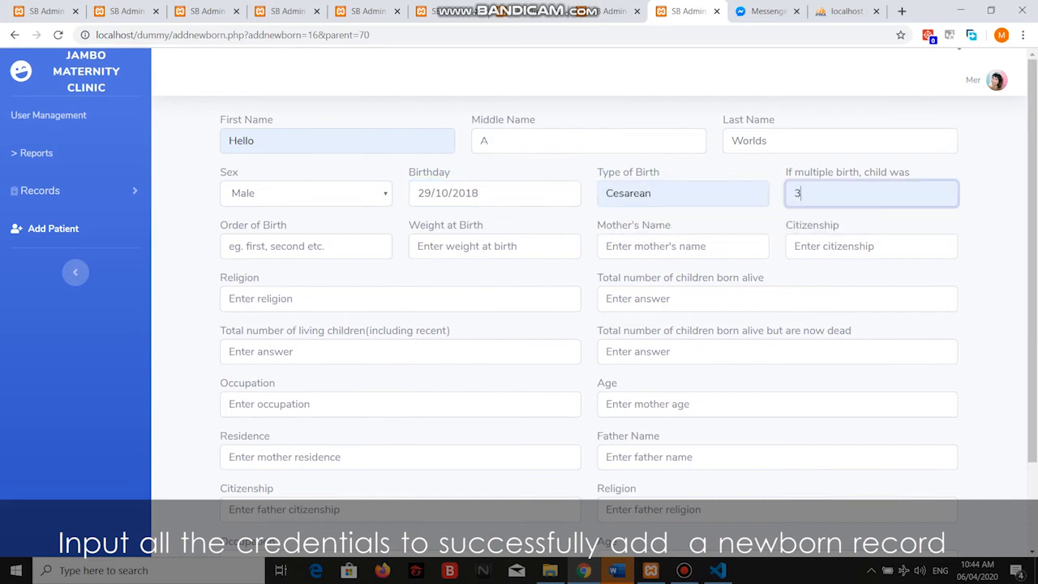
key(Return)
key(Tab)
key(Down)
key(Down)
key(Return)
key(Tab)
key(Down)
key(Return)
Enter mother's name 'I do not know', citizenship Married, religion Christian, 3 children born alive, 3 living.
key(Tab)
key(Down)
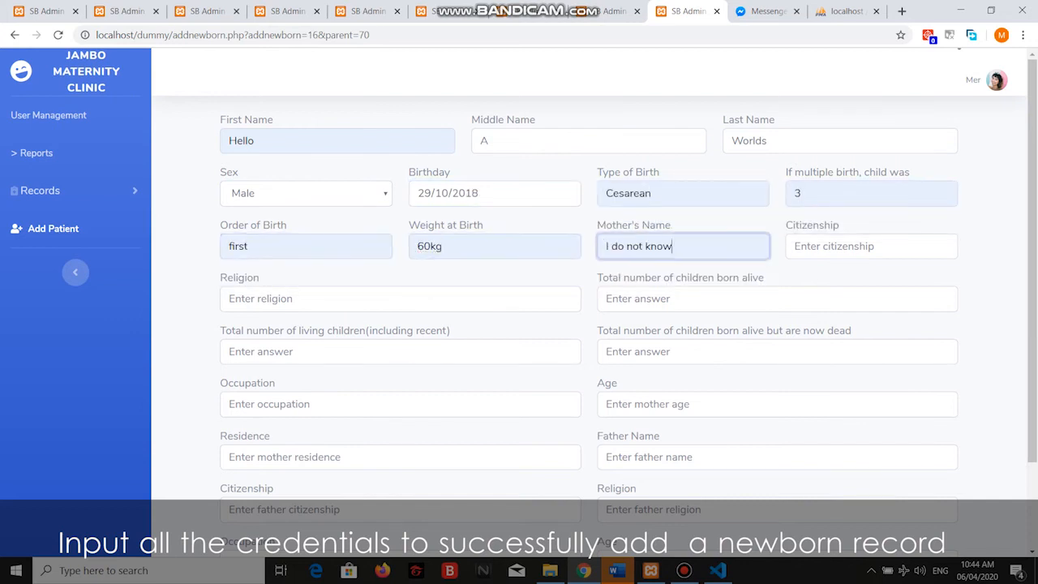
key(Return)
key(Tab)
key(Down)
key(Return)
key(Tab)
key(Down)
key(Return)
key(Tab)
key(Down)
key(Return)
key(Tab)
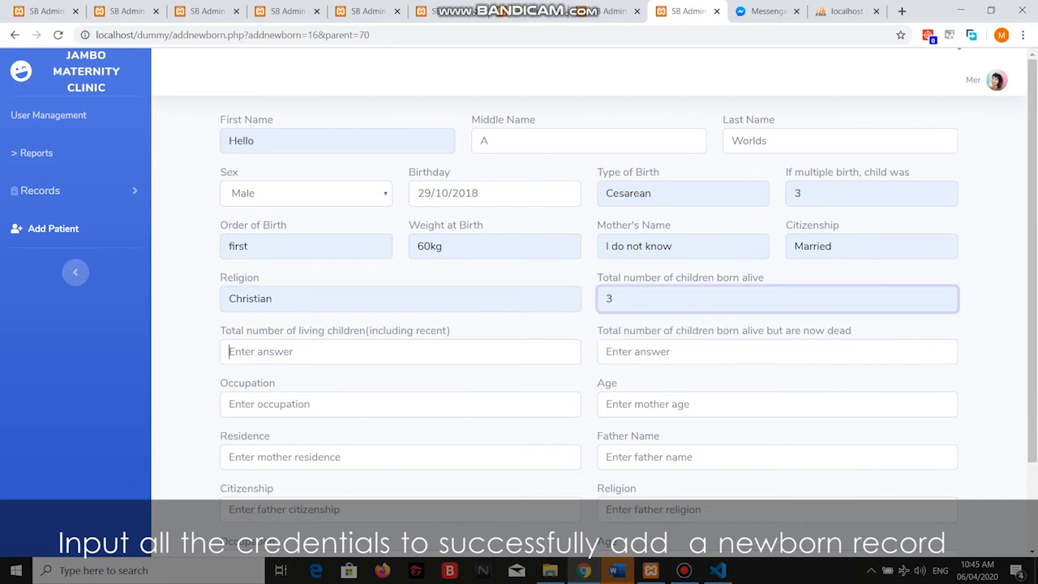
key(Down)
key(Return)
Set 3 children now dead, mother's occupation Ice cream vendor, age 19, residence Hawkins.
key(Tab)
key(Down)
key(Return)
key(Tab)
key(Down)
key(Return)
key(Tab)
key(Down)
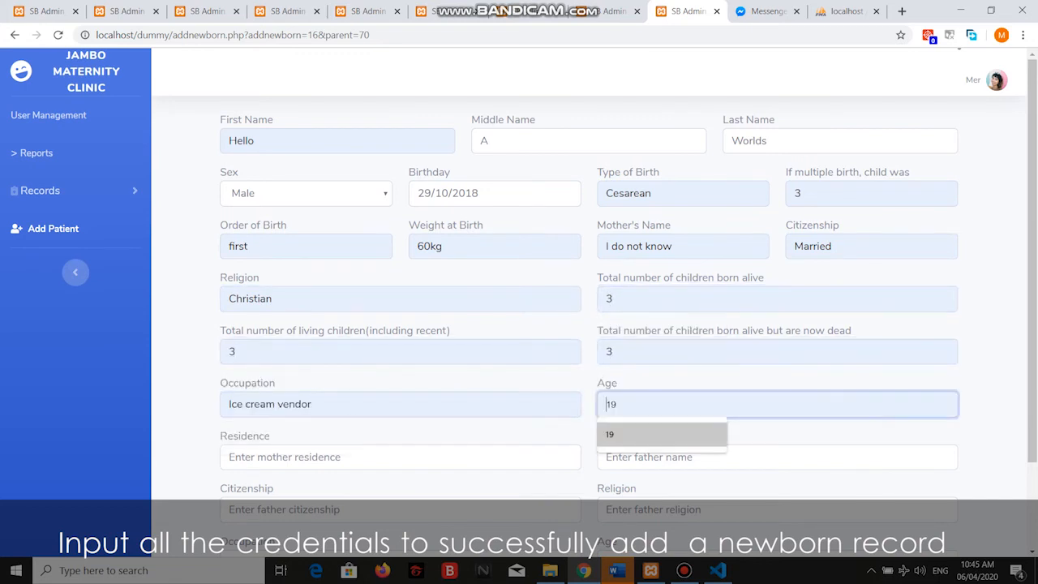
key(Return)
key(Tab)
key(Down)
key(Return)
key(Tab)
key(Down)
Fill father's details (American, Christian, age 40, Hawkins) and submit the newborn record.
key(Return)
key(Tab)
key(Down)
key(Return)
key(Tab)
key(Down)
key(Return)
key(Tab)
key(Down)
key(Return)
key(Tab)
key(Down)
key(Return)
key(Tab)
key(Down)
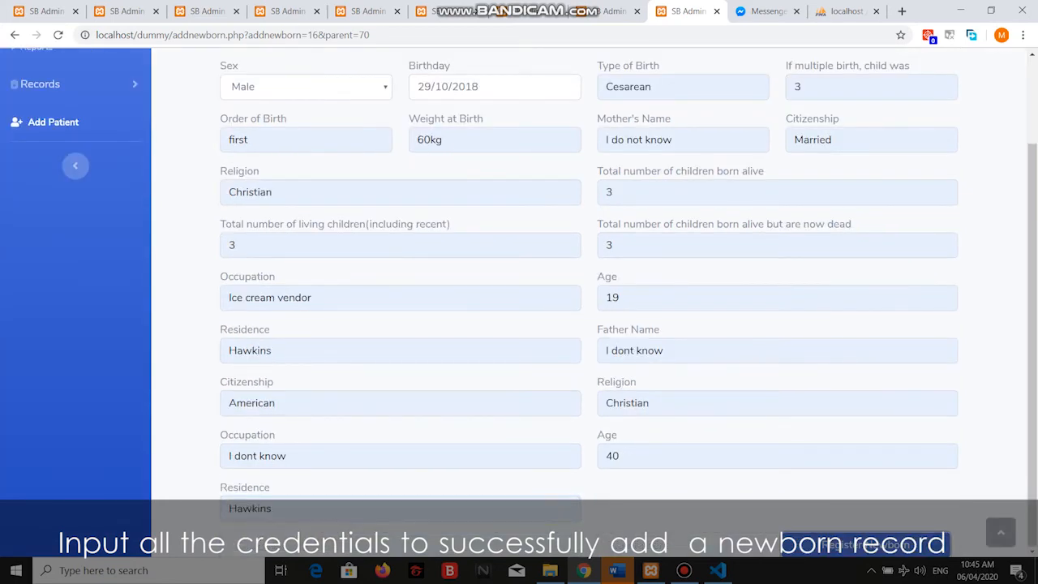
key(Return)
key(Return)
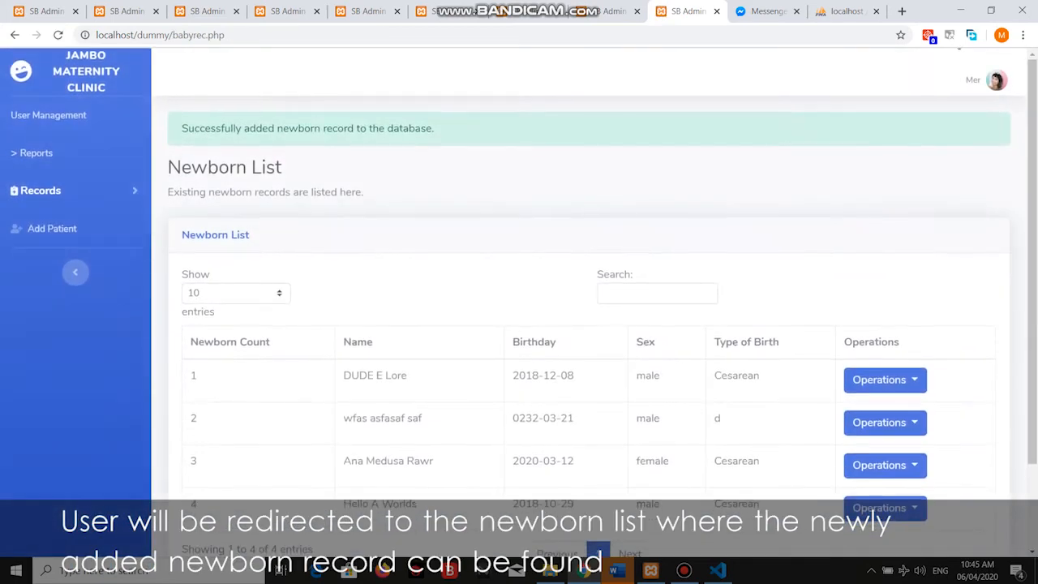
Open entry 4, Hello A Worlds, via View Baby Record and bring up Update Newborn.
drag(435, 128, 182, 128)
click(181, 128)
scroll(519, 300, down, 3)
drag(351, 398, 417, 398)
drag(331, 87, 189, 63)
click(190, 63)
click(885, 403)
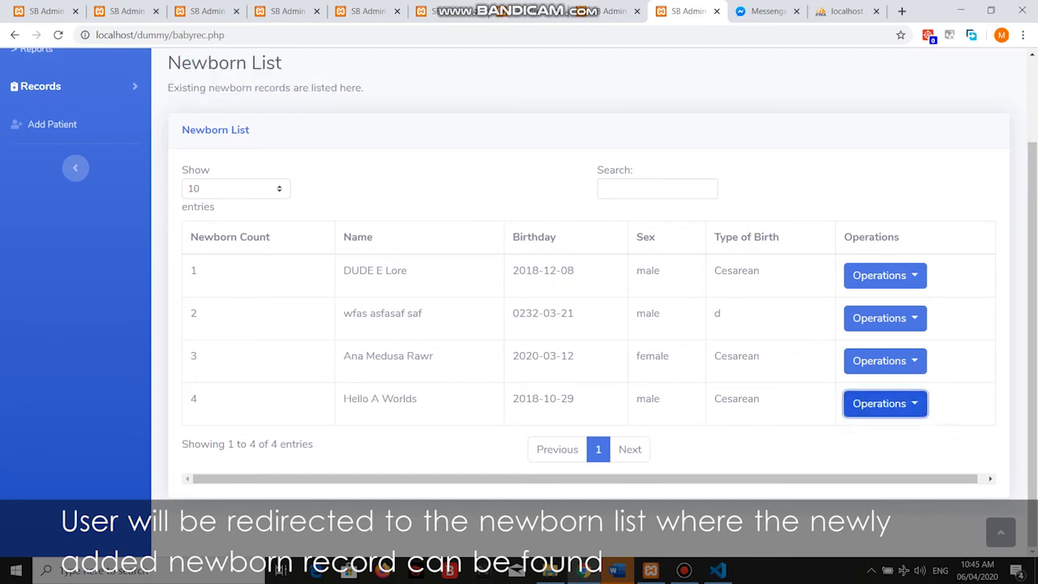
click(883, 430)
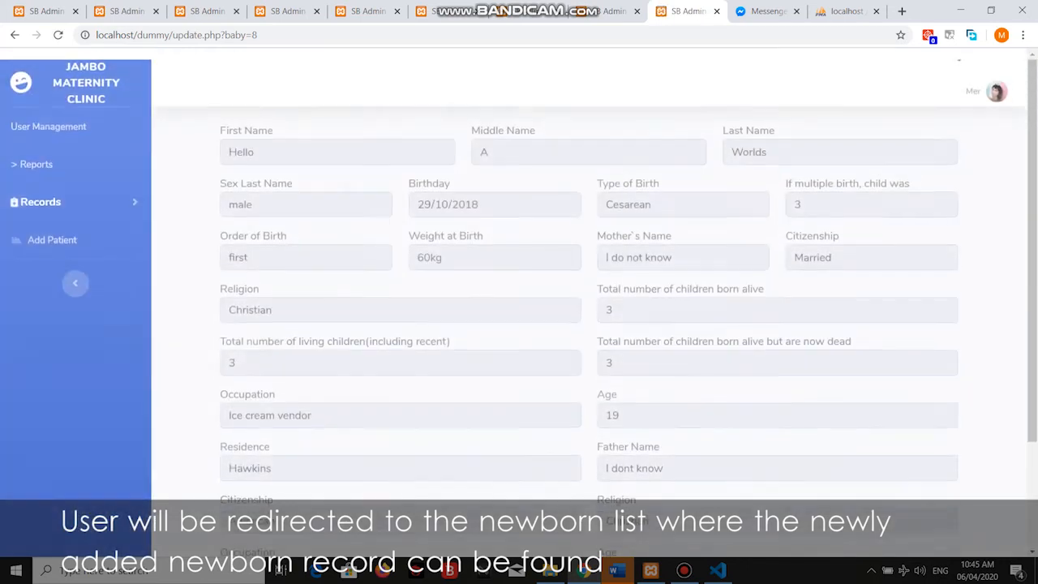
scroll(519, 301, down, 2)
scroll(519, 302, up, 1)
scroll(519, 302, down, 1)
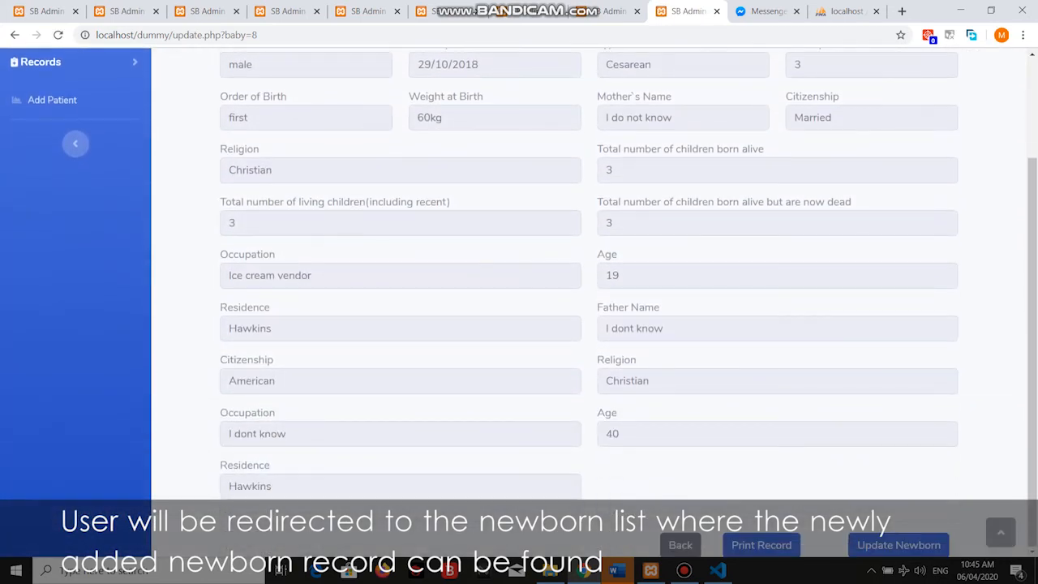
click(899, 545)
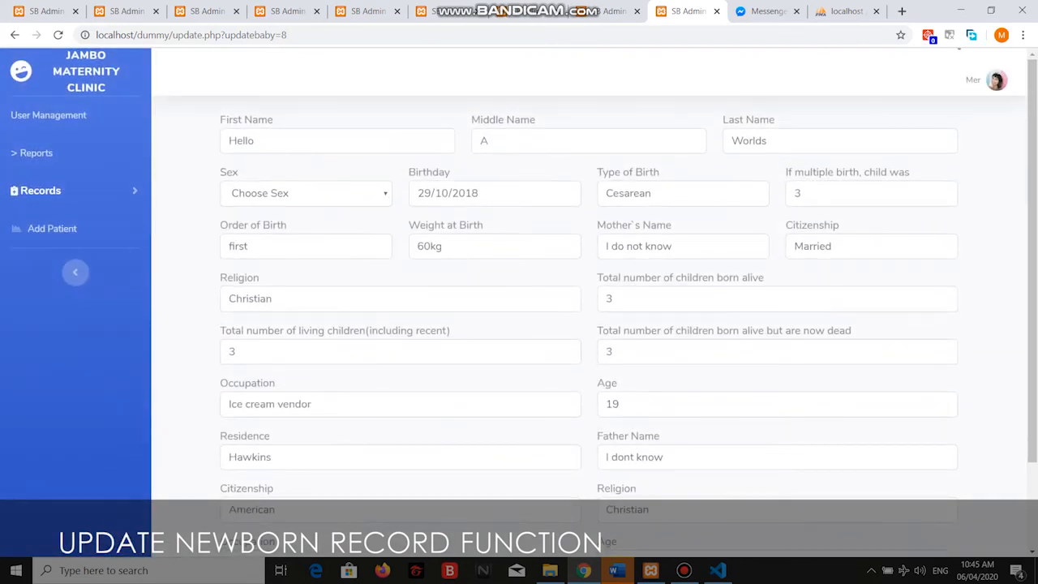
Change Residence and father's name, citizenship, religion and occupation to EDited.
scroll(519, 302, down, 1)
click(276, 403)
scroll(520, 302, up, 1)
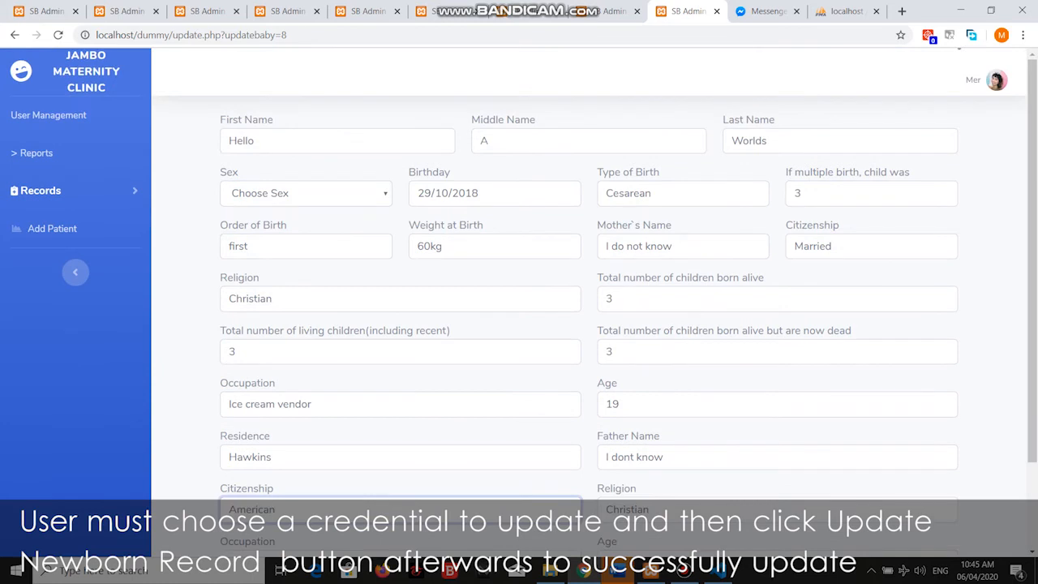
scroll(519, 302, down, 1)
double_click(250, 389)
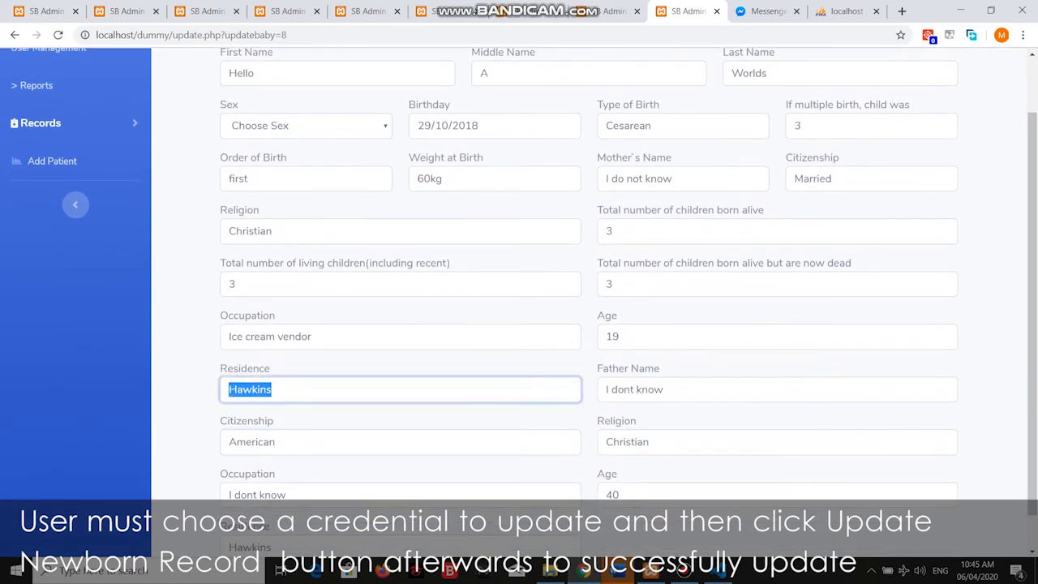
text(EDited)
key(ctrl+a)
key(ctrl+c)
key(Tab)
key(ctrl+v)
key(Tab)
key(ctrl+v)
key(Tab)
key(ctrl+v)
key(Tab)
key(ctrl+v)
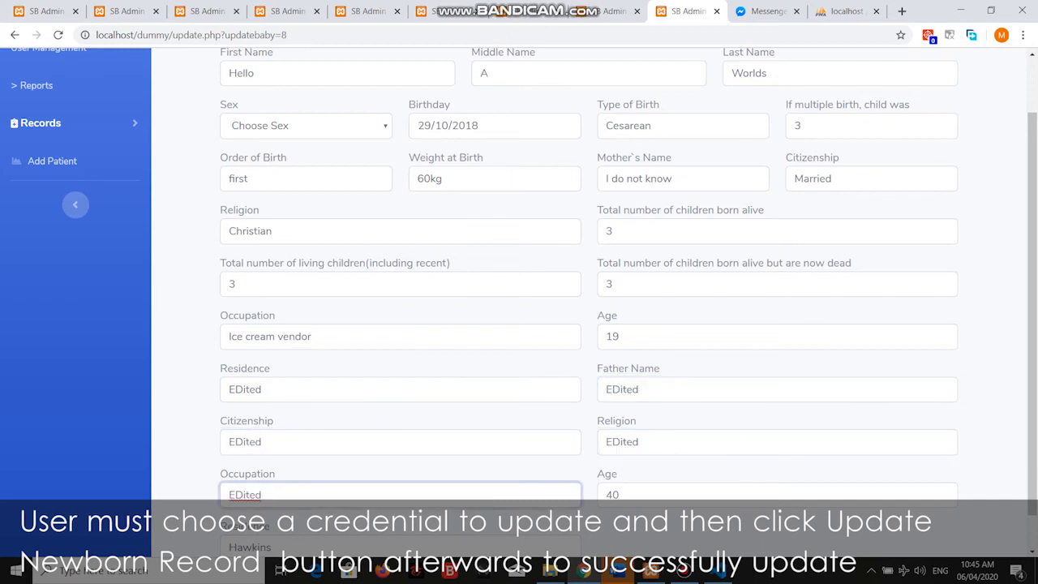
Change the mother's religion to EDited and try saving the record.
scroll(588, 276, up, 2)
double_click(250, 298)
key(ctrl+v)
scroll(588, 292, down, 3)
key(Return)
Set the newborn's sex to Female and save the record.
scroll(589, 292, up, 3)
key(space)
key(Down)
key(Down)
key(Return)
scroll(588, 292, down, 3)
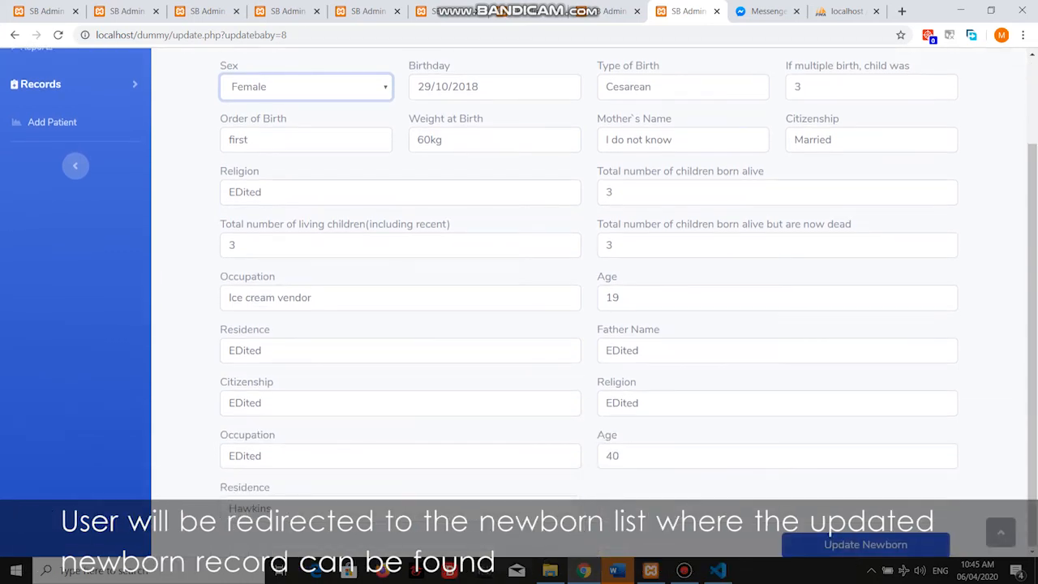
key(Return)
Check the updated Hello A Worlds row, then go to User Management.
scroll(588, 292, down, 3)
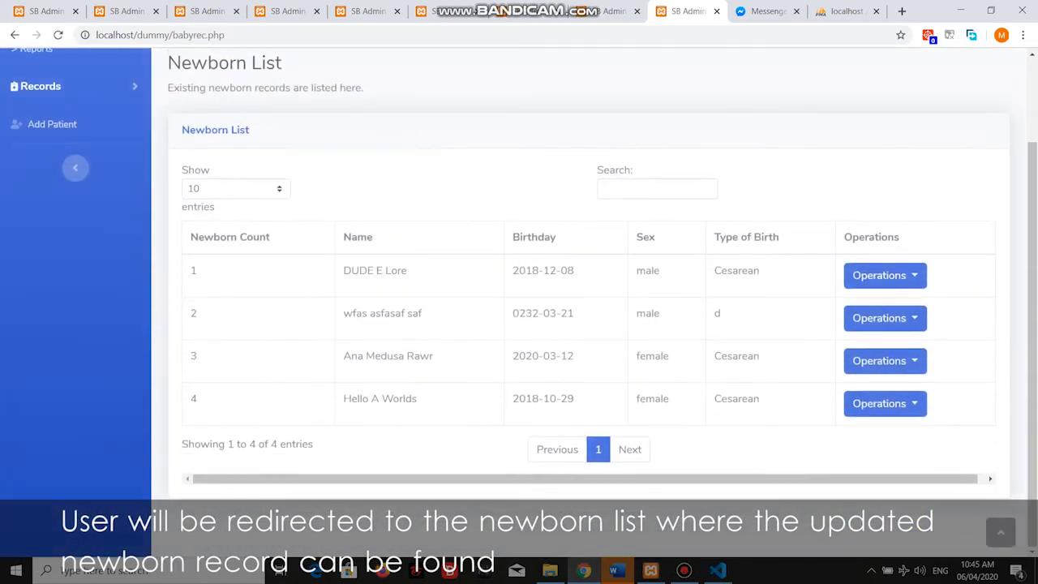
mouse_move(344, 398)
mouse_down()
mouse_move(523, 399)
mouse_move(645, 449)
mouse_move(760, 399)
mouse_move(344, 398)
mouse_up()
click(344, 398)
scroll(588, 292, up, 3)
click(49, 115)
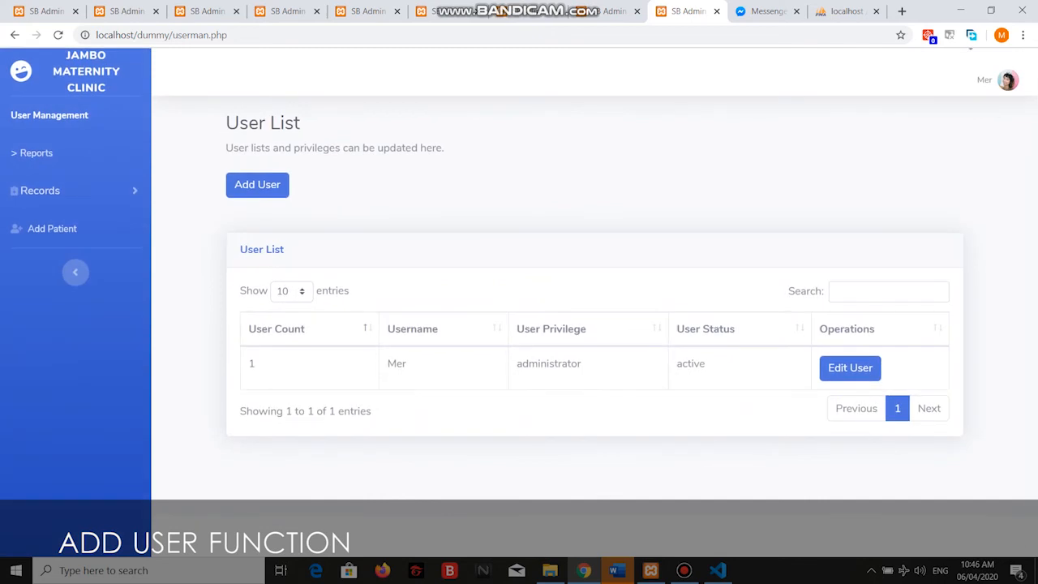
Enter the new user's username and password in Register User.
click(257, 184)
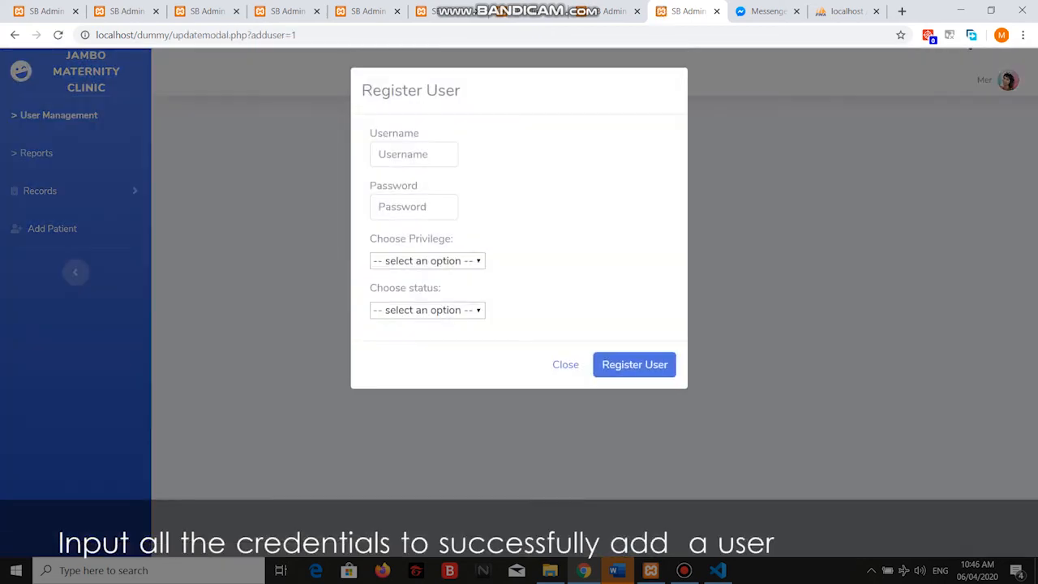
text(Jake)
click(414, 207)
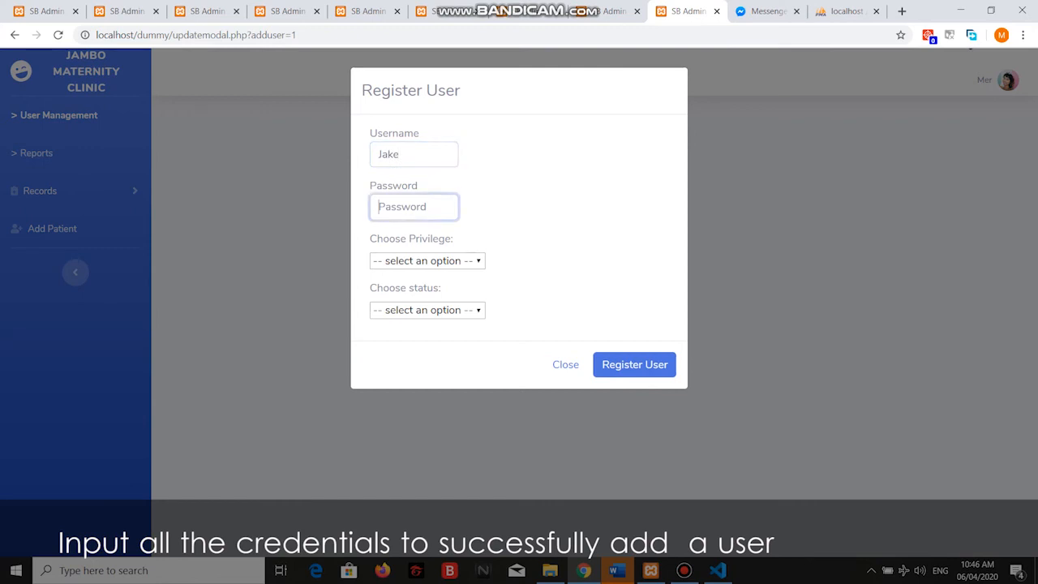
text(ja)
Give the user clerk privilege and void status, then register them.
click(428, 260)
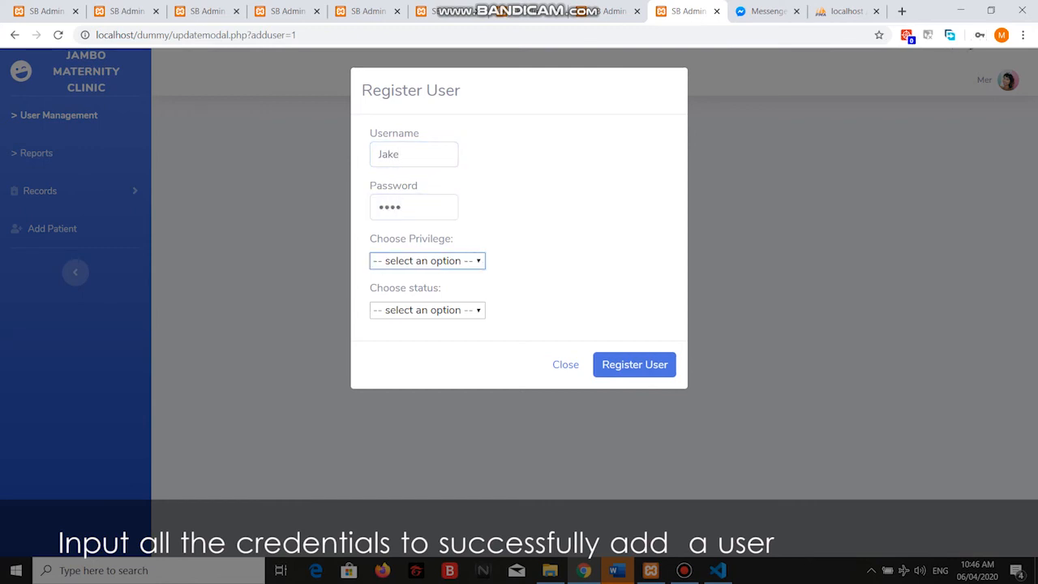
key(alt+Down)
key(Down)
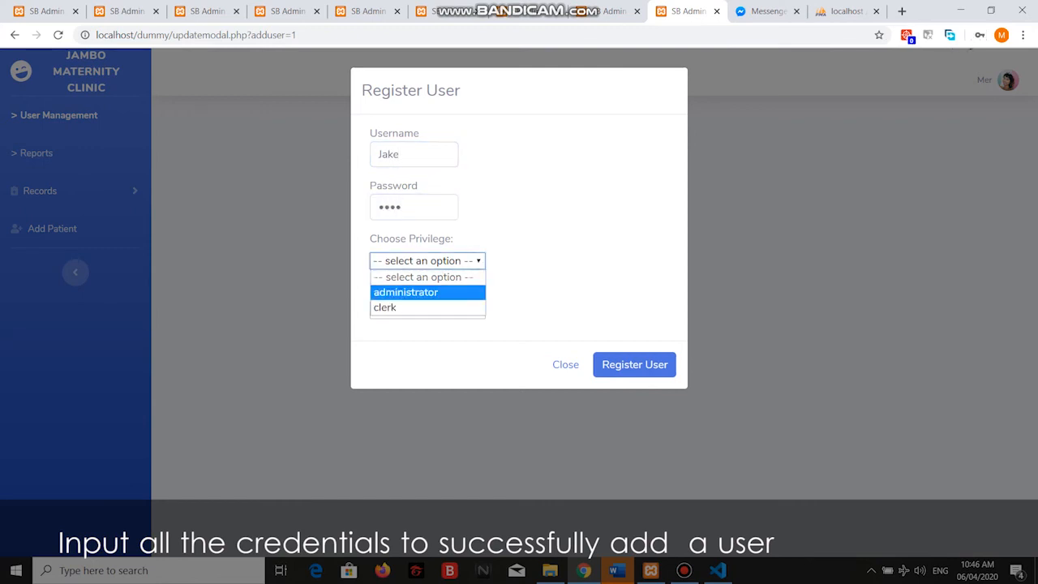
key(Down)
key(Return)
key(Tab)
key(alt+Down)
key(Down)
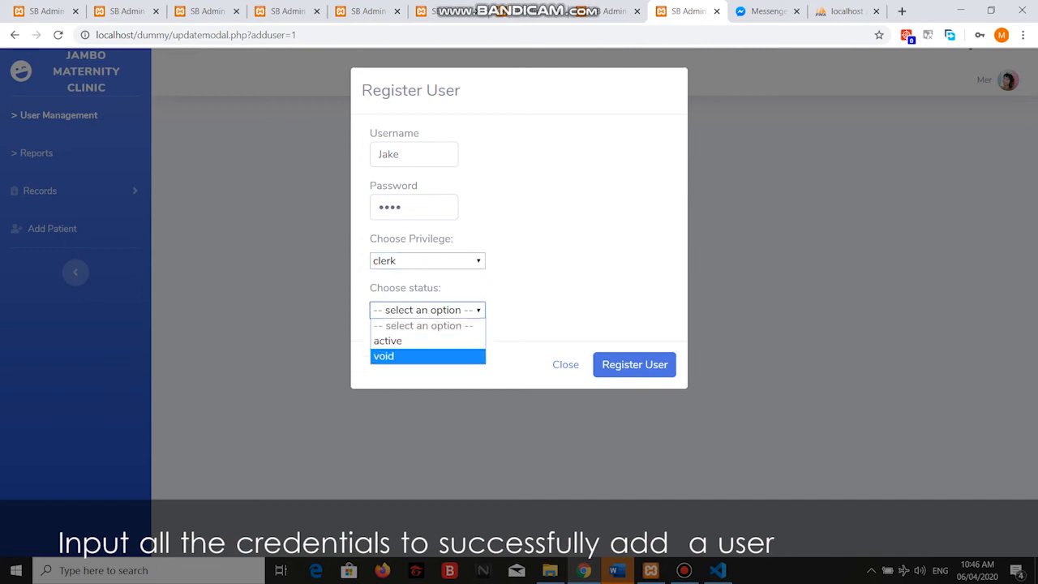
key(Return)
key(Tab)
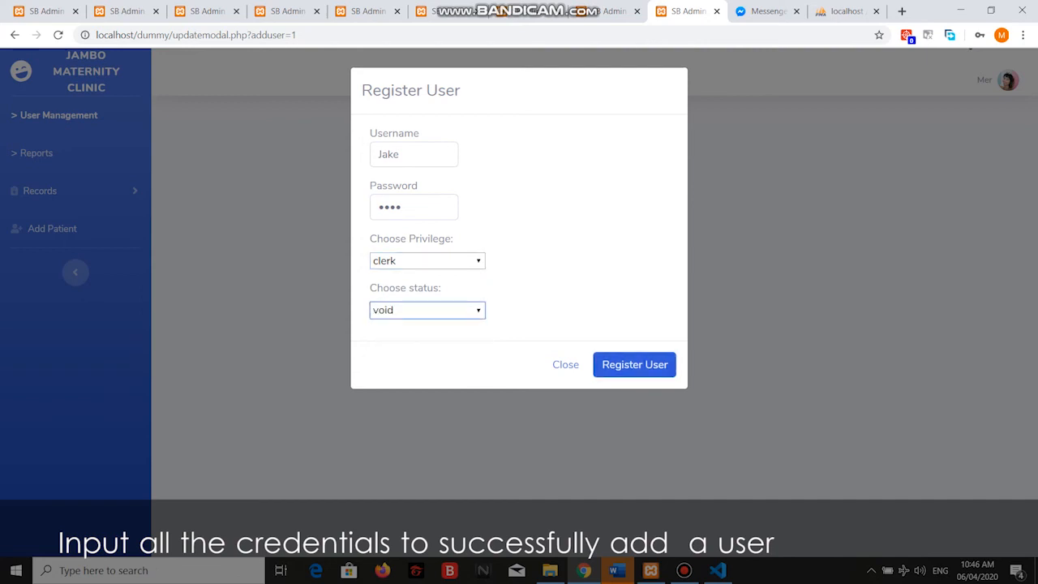
key(Tab)
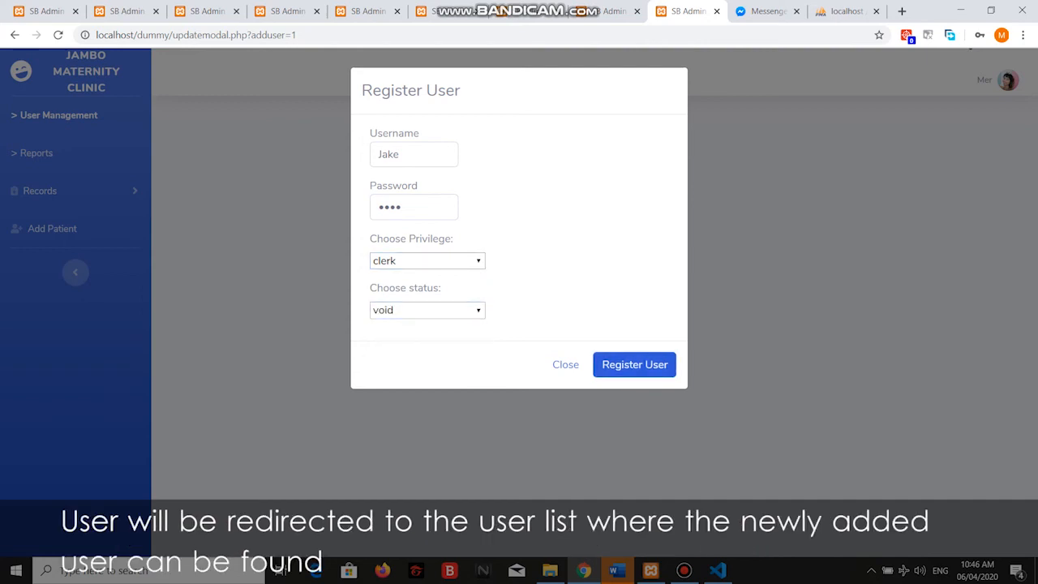
key(Return)
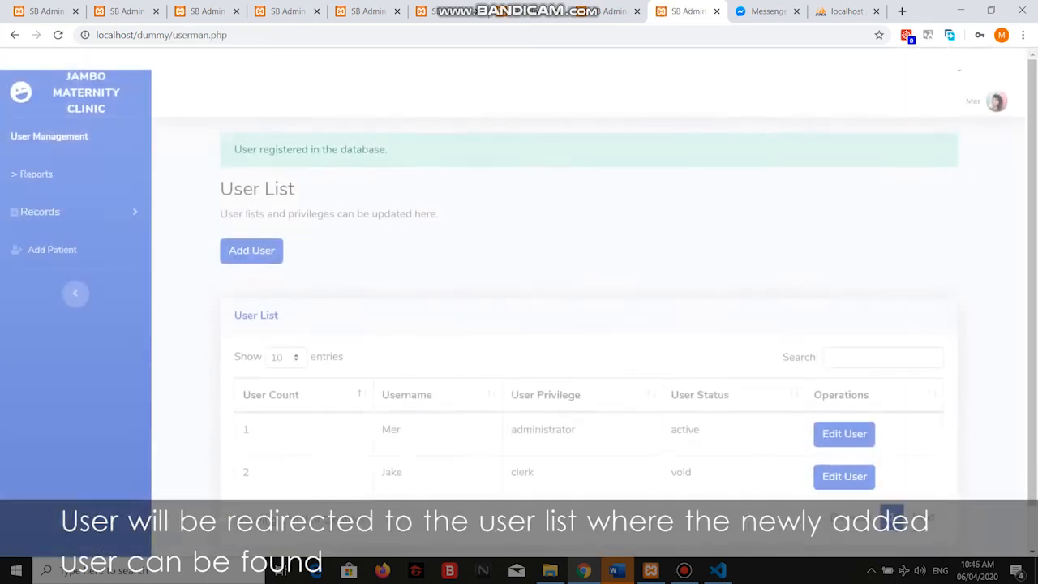
scroll(519, 313, down, 1)
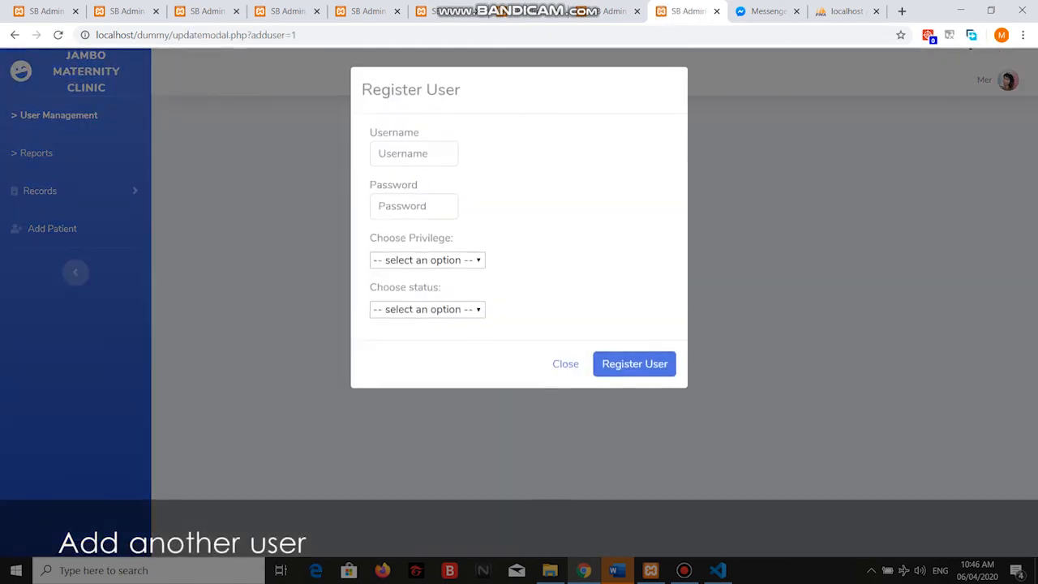
Try registering an existing username as an active administrator and note the duplicate-username rejection.
text(Mer)
key(Tab)
key(shift+Tab)
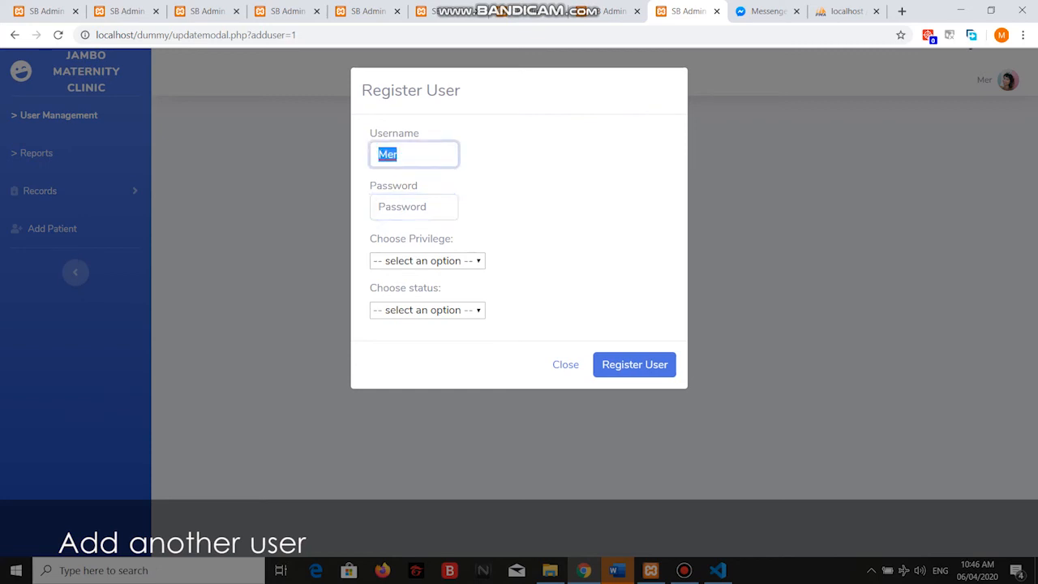
key(Tab)
text(123)
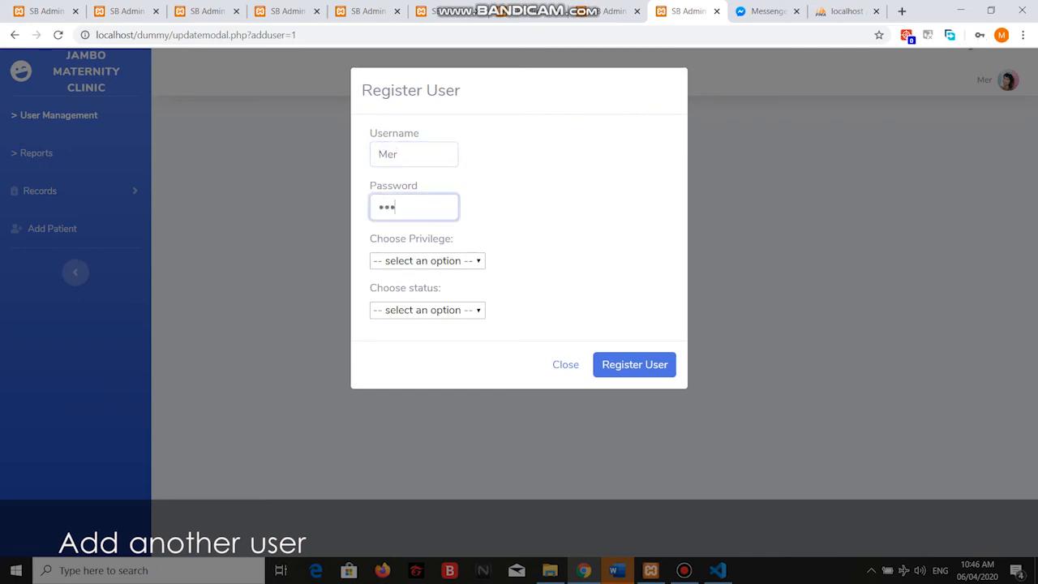
click(428, 260)
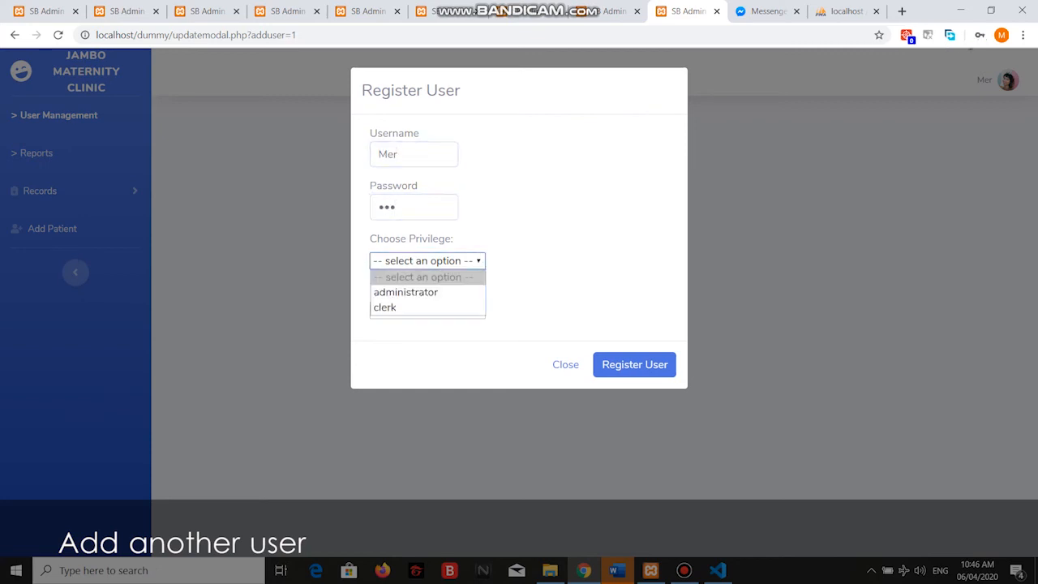
key(Return)
key(Tab)
key(alt+Down)
key(Down)
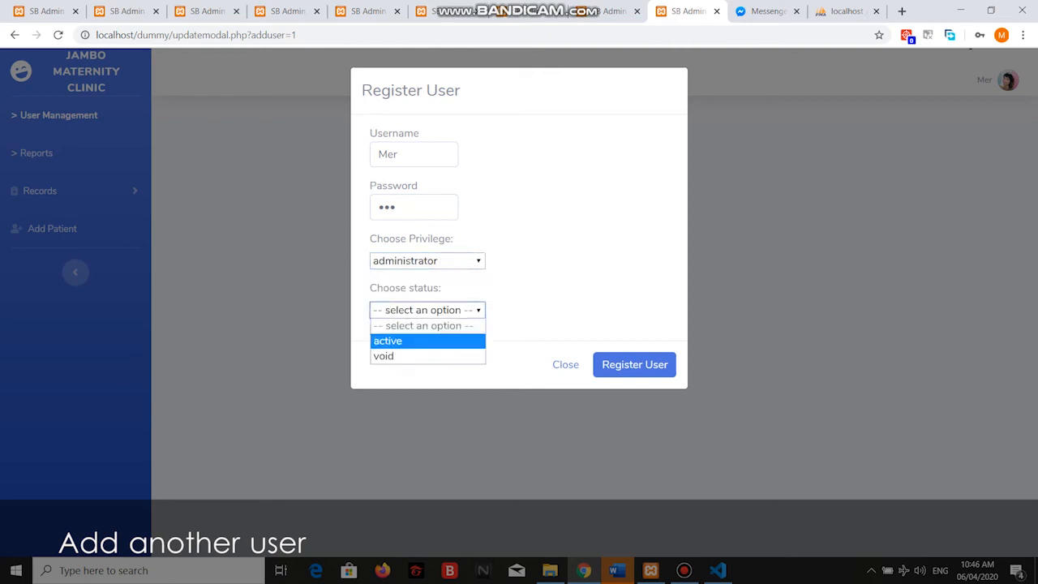
key(Return)
key(Tab)
key(Tab)
key(Return)
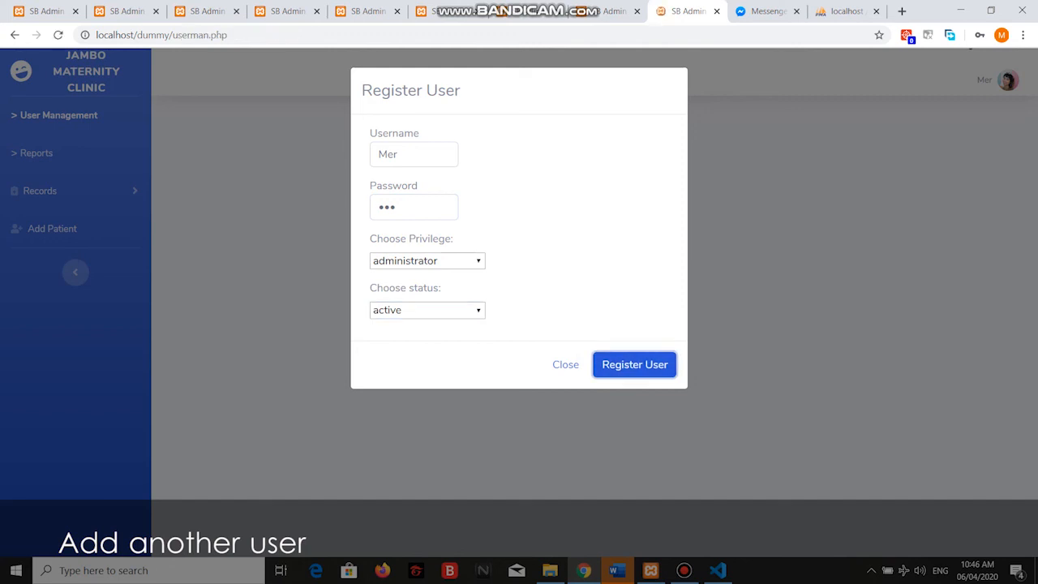
drag(426, 128, 235, 128)
click(234, 128)
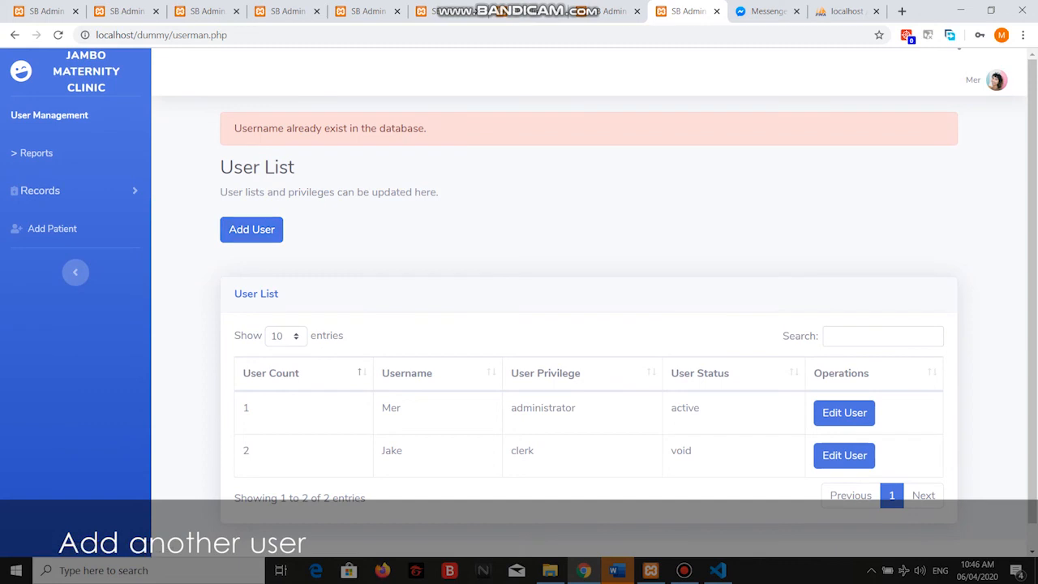
Register a new user 'Test' with its password as an administrator with void status.
click(251, 230)
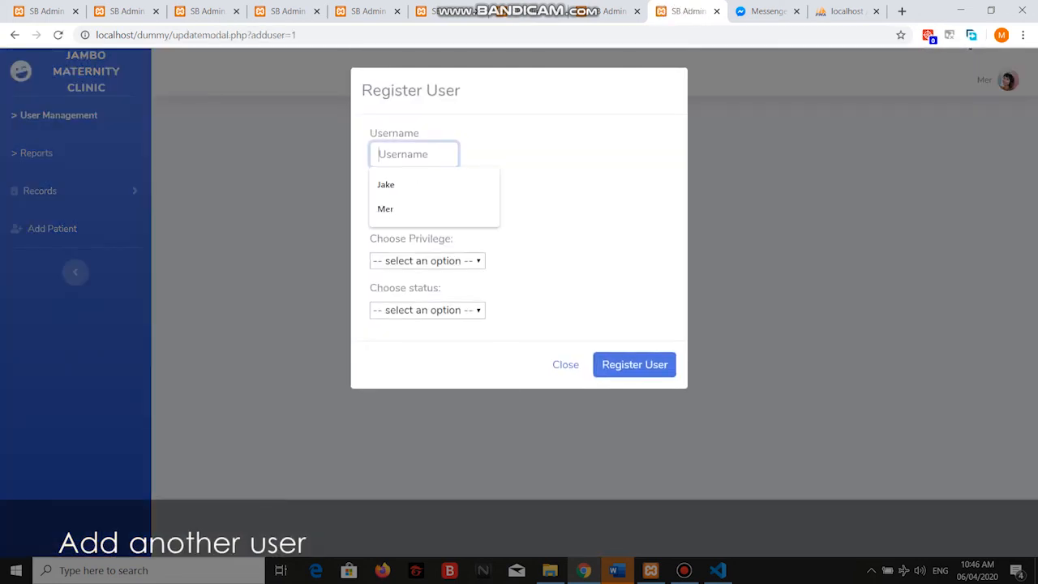
text(Te)
key(Tab)
text(test)
key(Tab)
key(alt+Down)
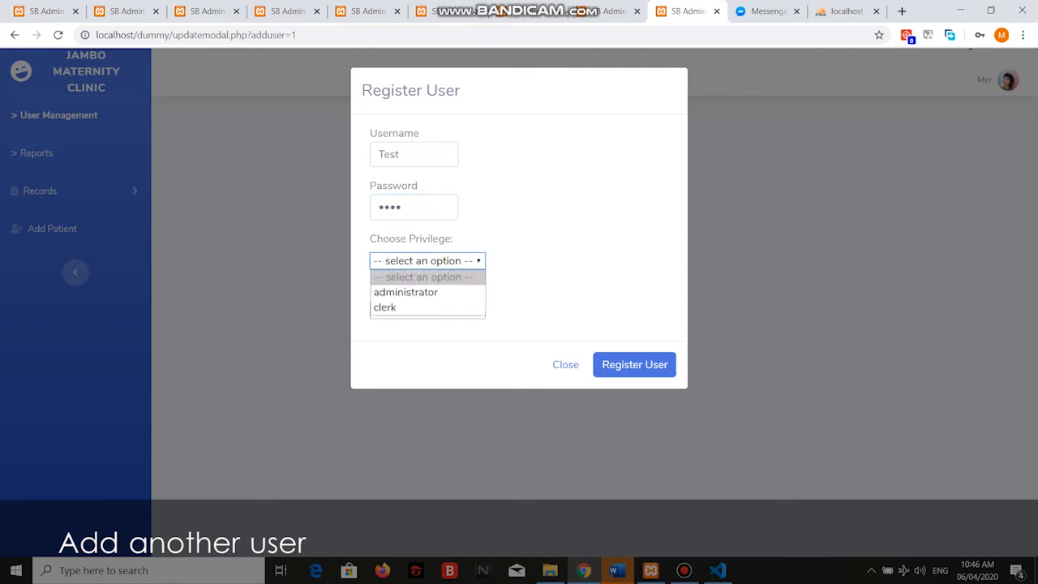
key(Down)
key(Return)
key(Tab)
key(alt+Down)
key(Down)
key(Down)
key(Return)
key(Tab)
key(Tab)
key(Return)
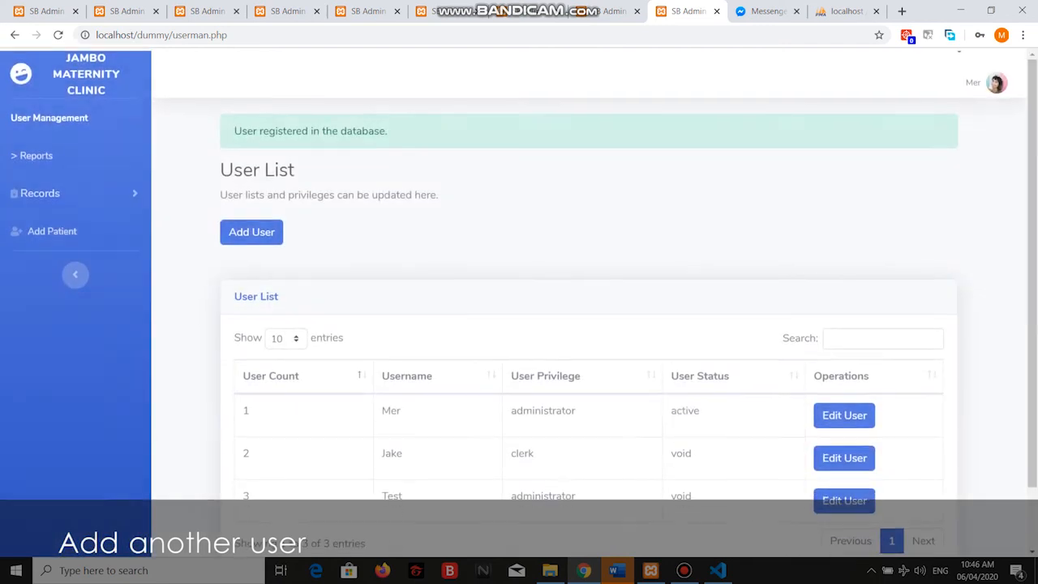
scroll(519, 300, down, 1)
Edit user Test to have clerk privilege and active status, and save the update.
click(844, 430)
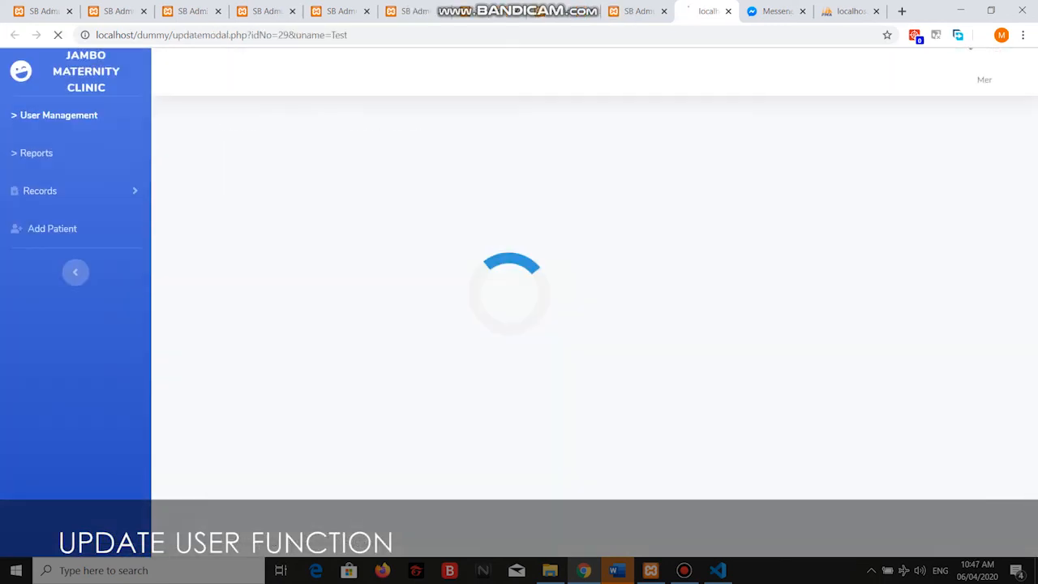
click(427, 207)
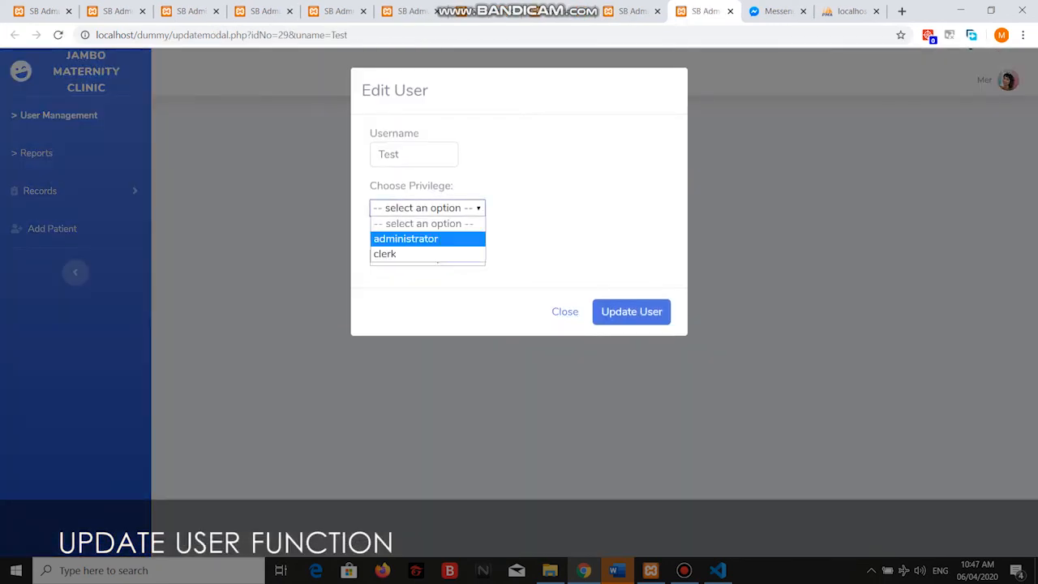
click(394, 252)
click(427, 257)
click(388, 288)
click(631, 312)
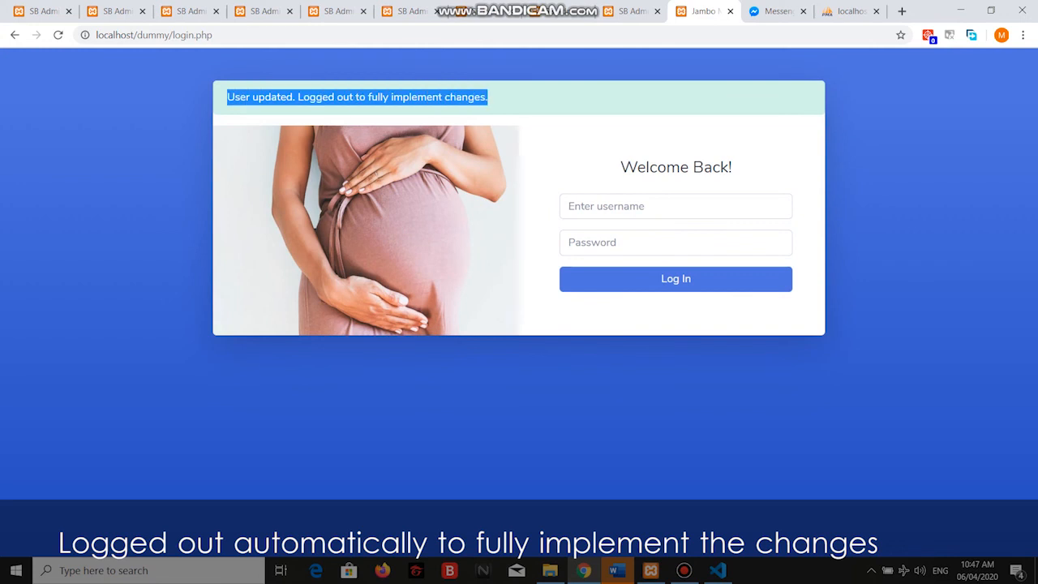
Log in as user Test with its password.
click(675, 206)
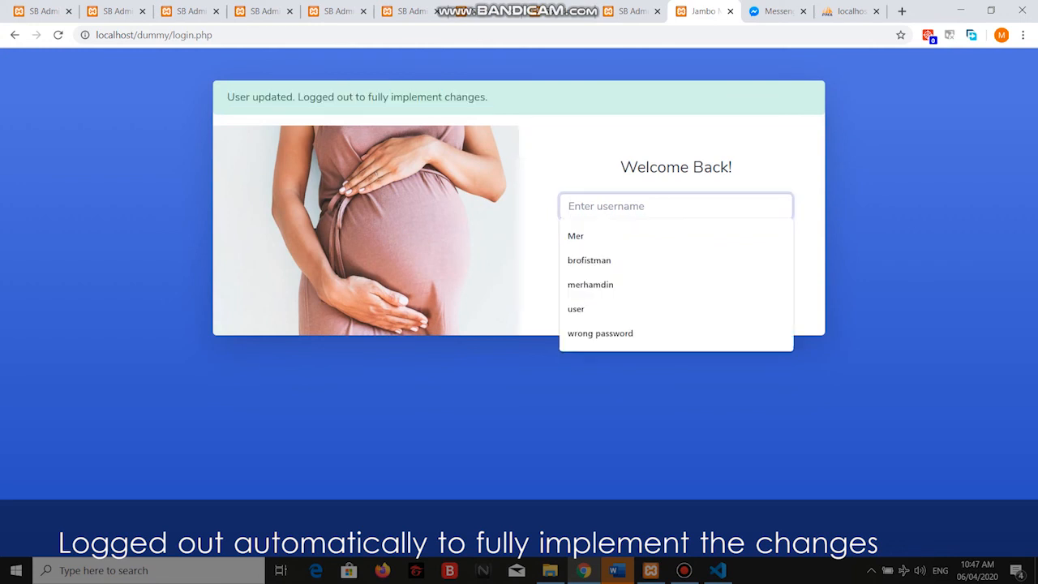
text(Test)
key(Tab)
text(te)
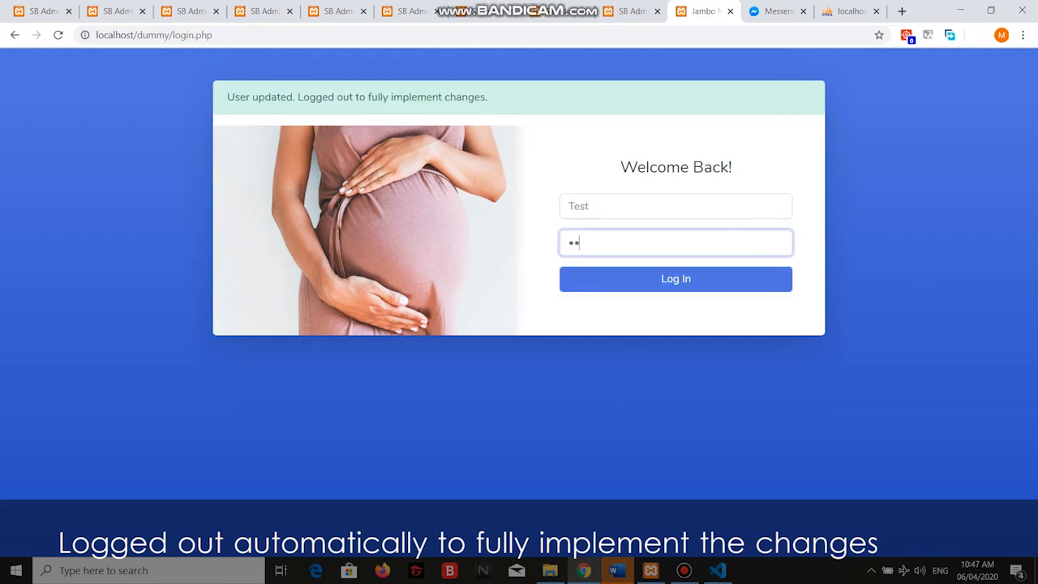
text(st)
key(Return)
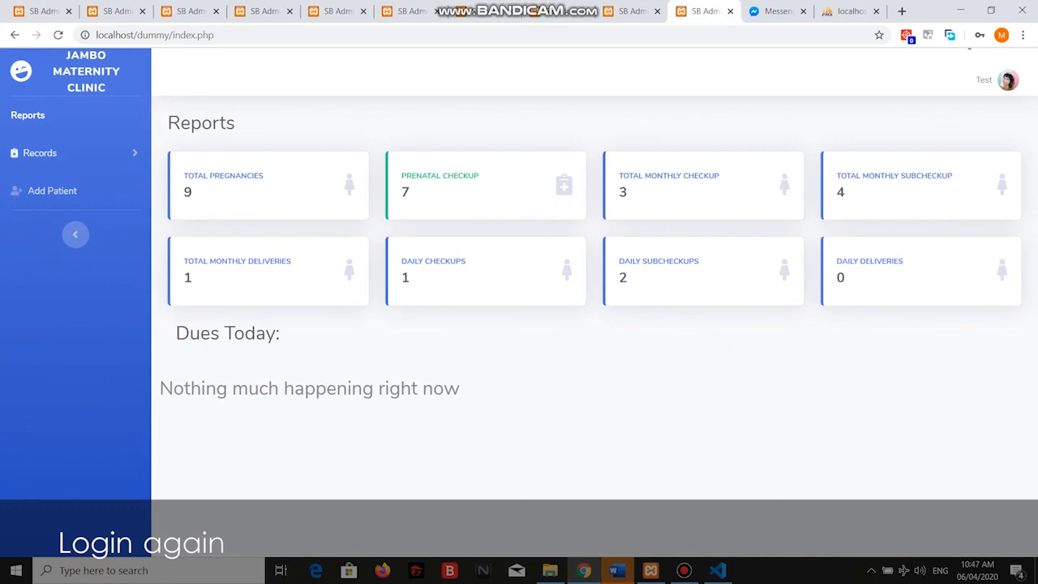
Log the Test user out from the avatar menu, confirming, and return to the username field.
click(40, 152)
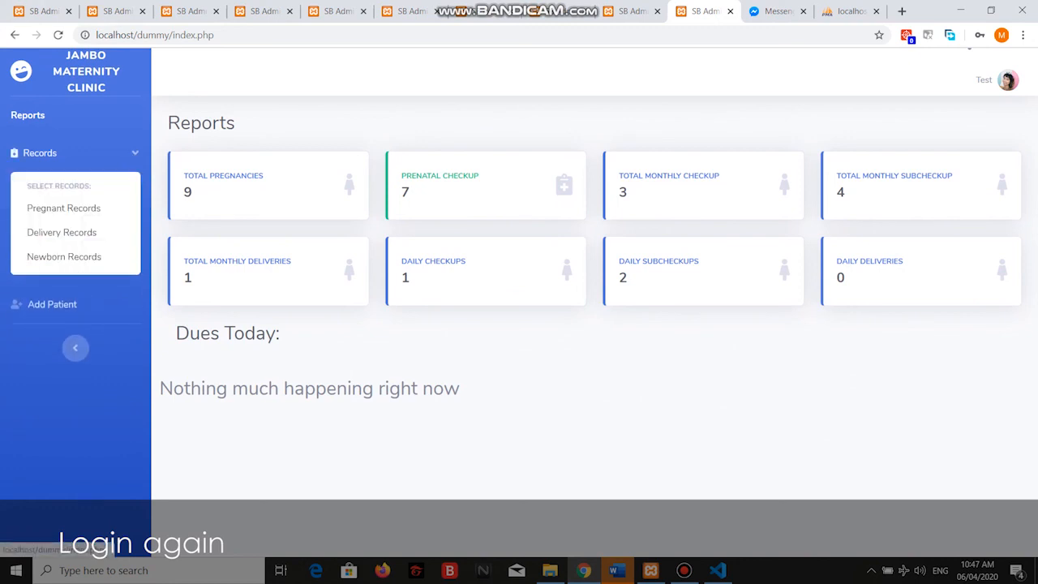
click(40, 152)
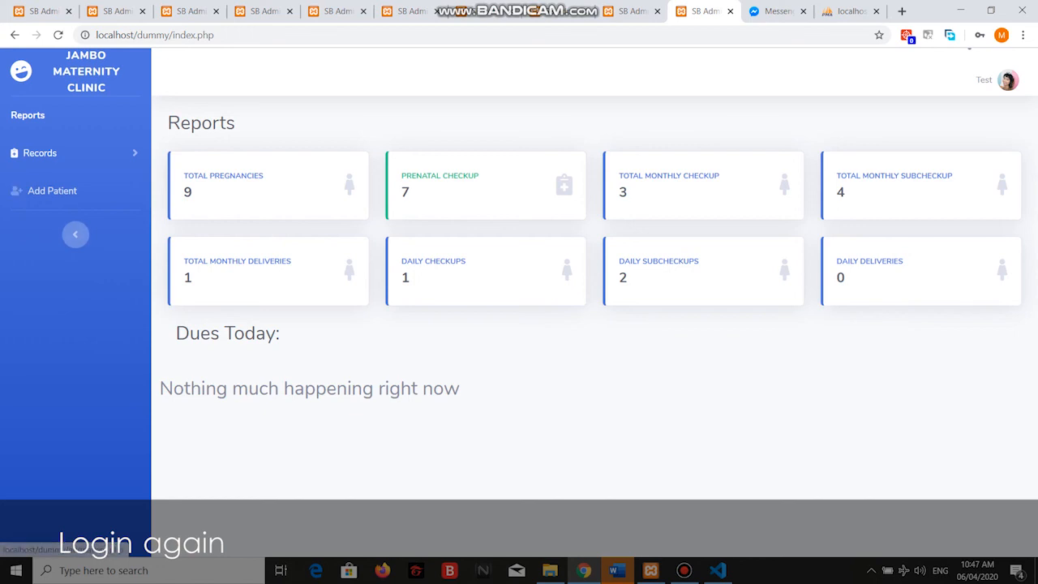
click(997, 79)
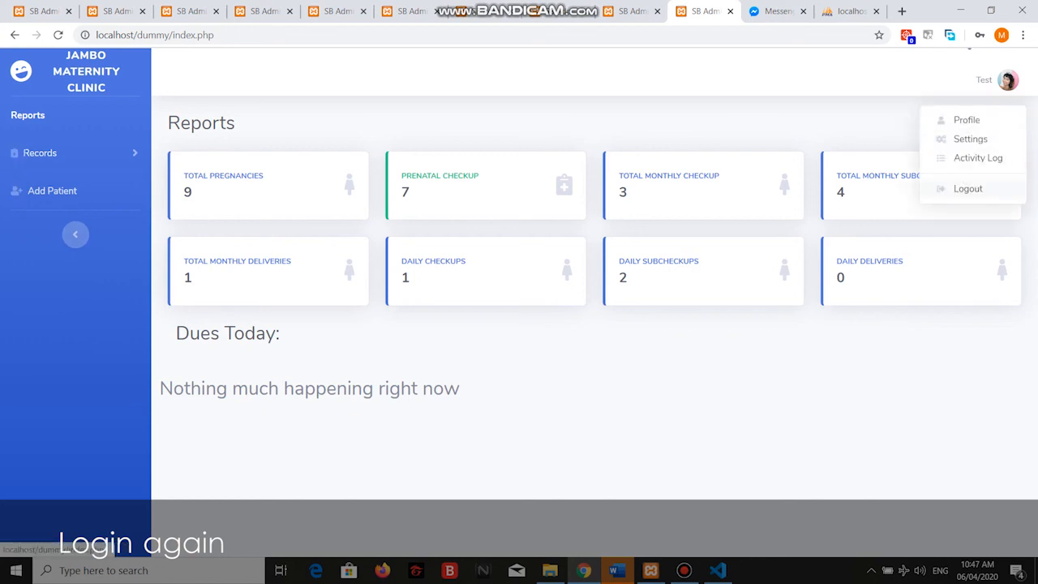
click(968, 188)
click(596, 181)
click(571, 161)
Attempt to log in as the void user and get the 'User is void' alert.
key(Tab)
text(123)
key(Return)
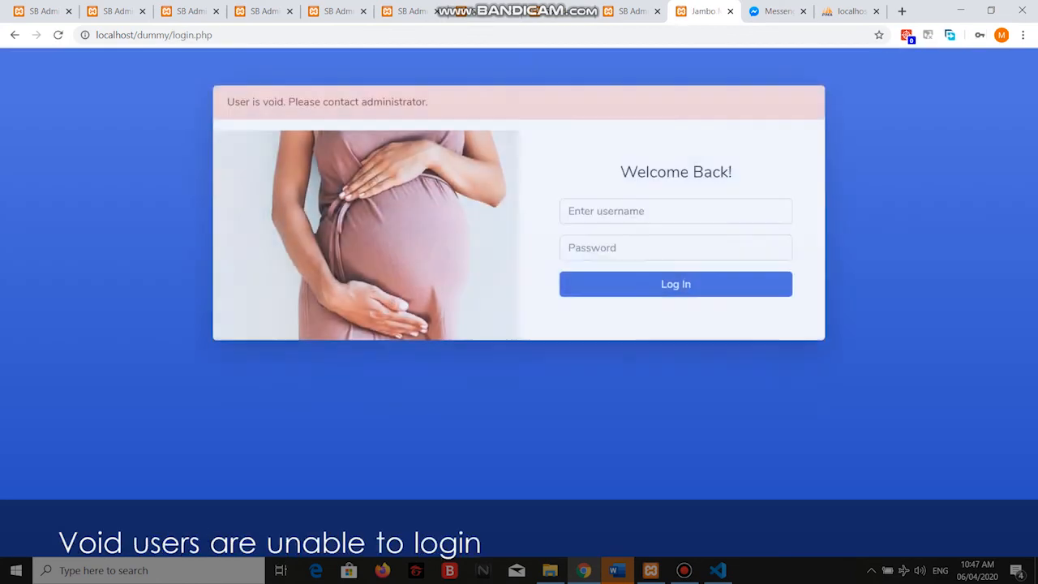
triple_click(327, 97)
click(327, 97)
Log back in with the administrator account's username and password.
click(676, 206)
text(Mer)
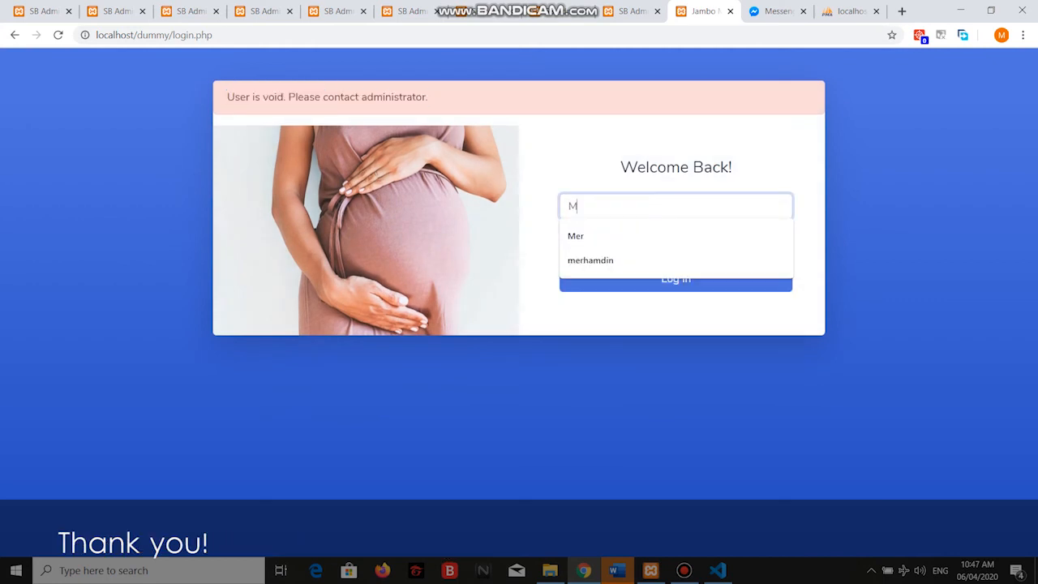
key(Tab)
text(123)
key(Return)
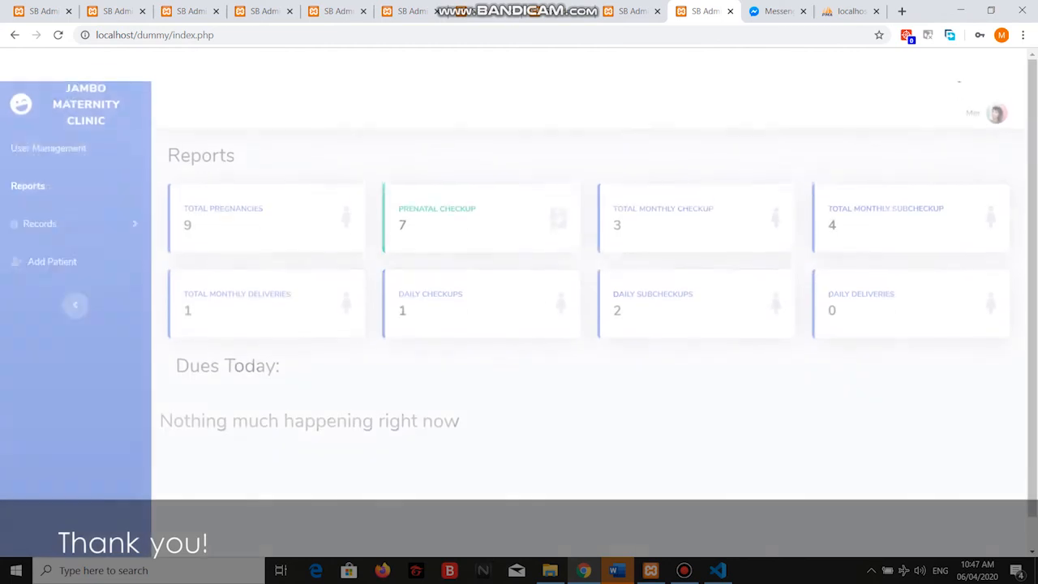